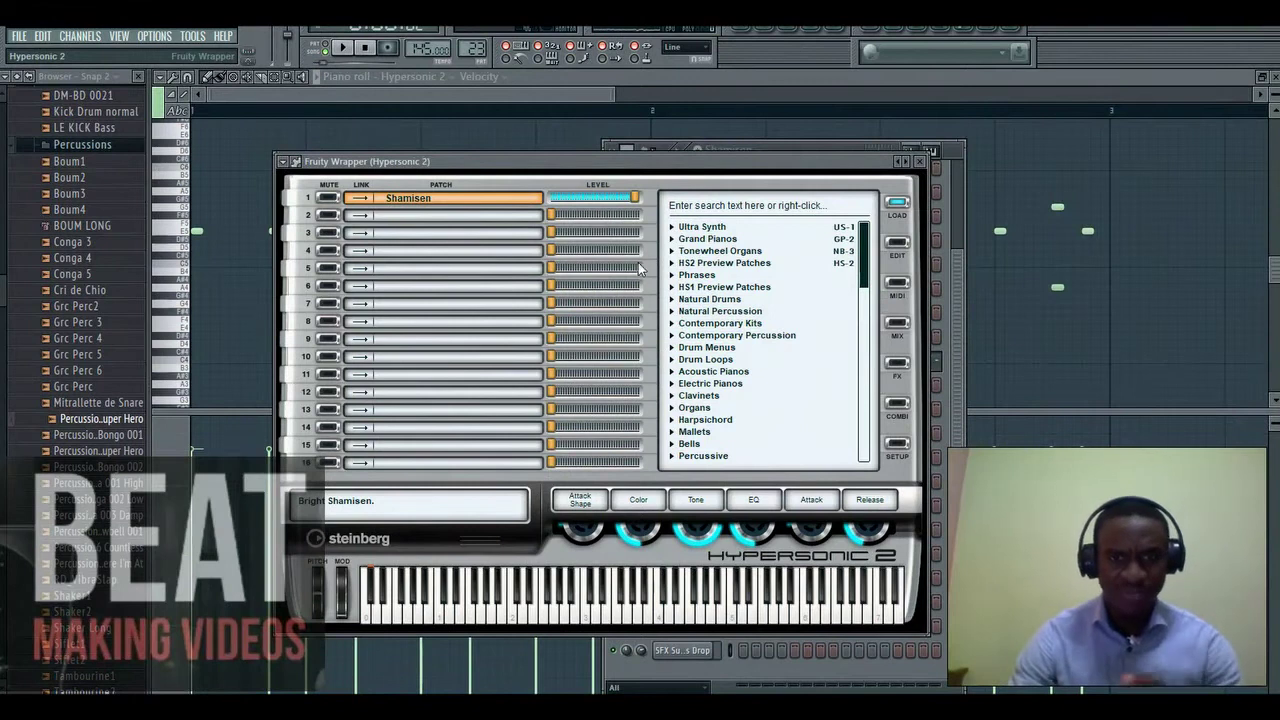
- Bring the Hypersonic 2 piano roll into view and play back the existing Shamisen melody
left_click(561, 123)
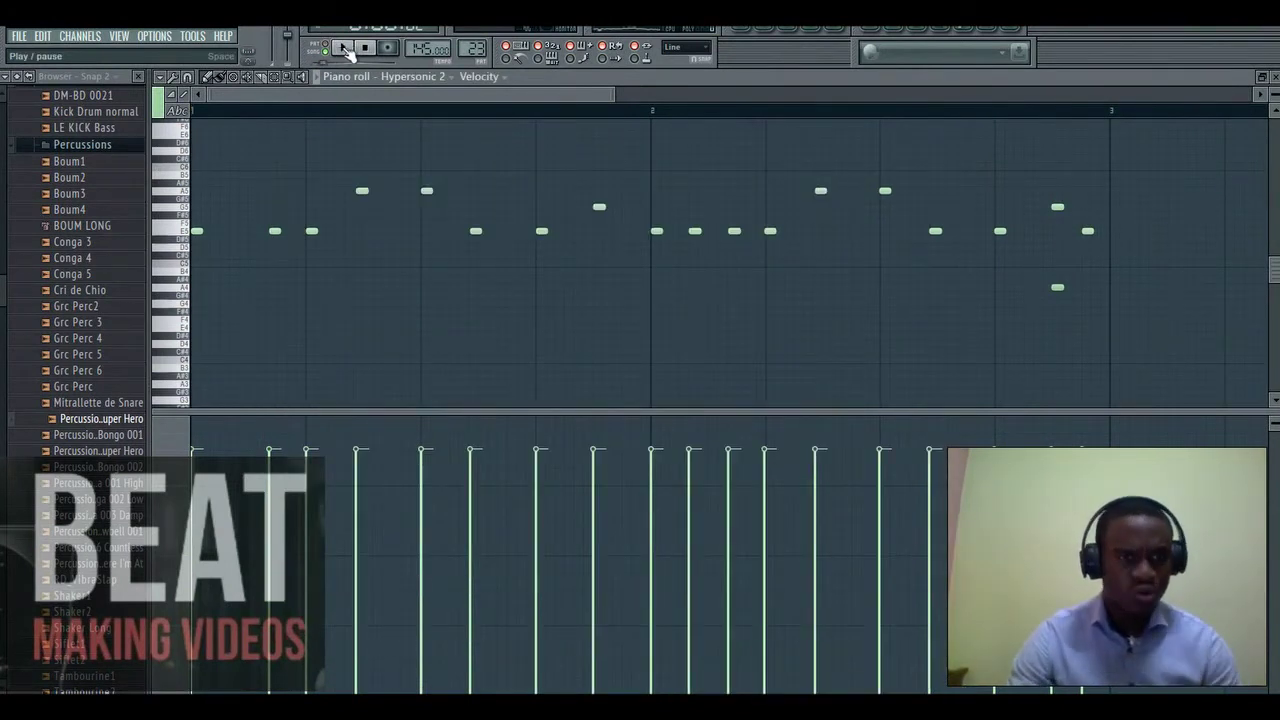
left_click(352, 48)
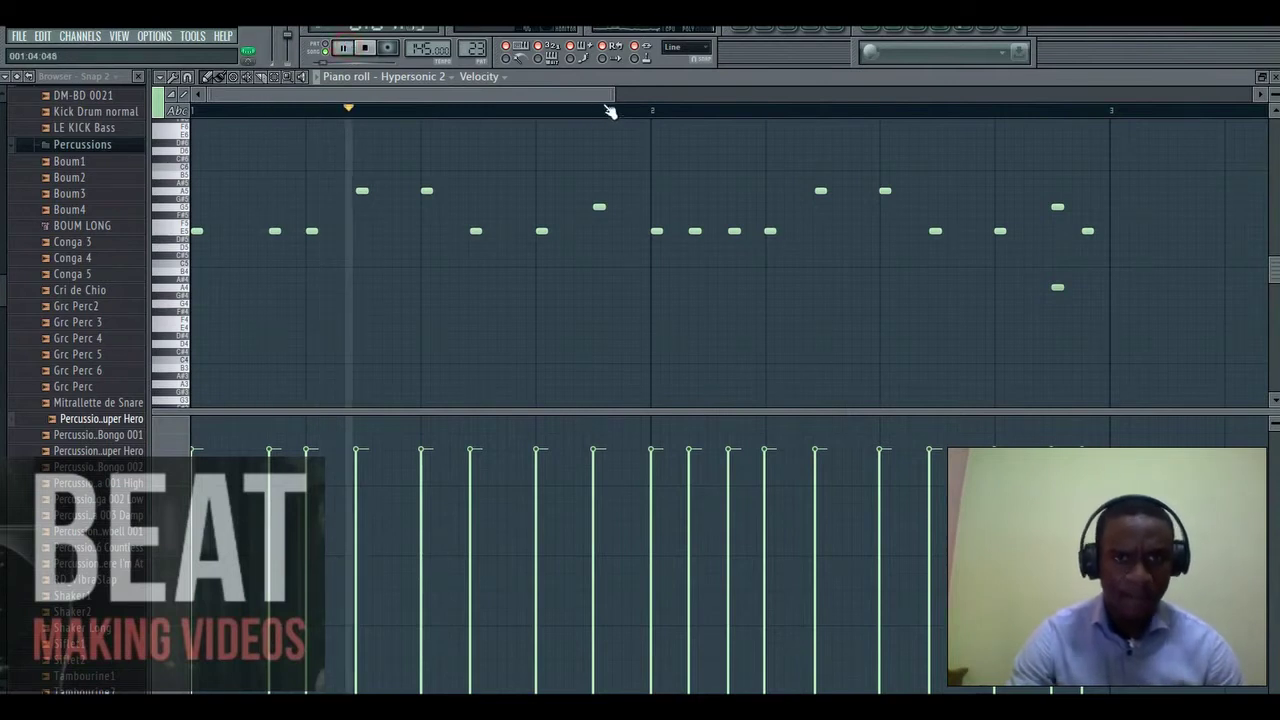
left_click_drag(613, 95, 589, 101)
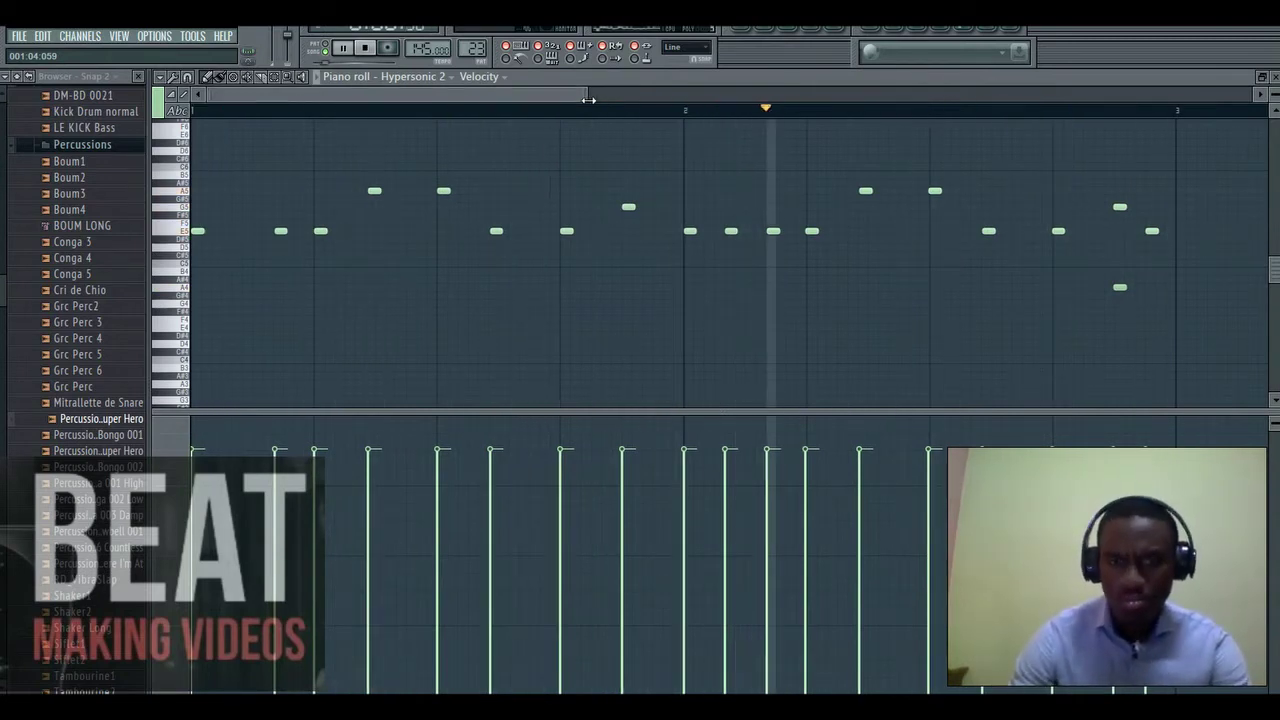
key("space")
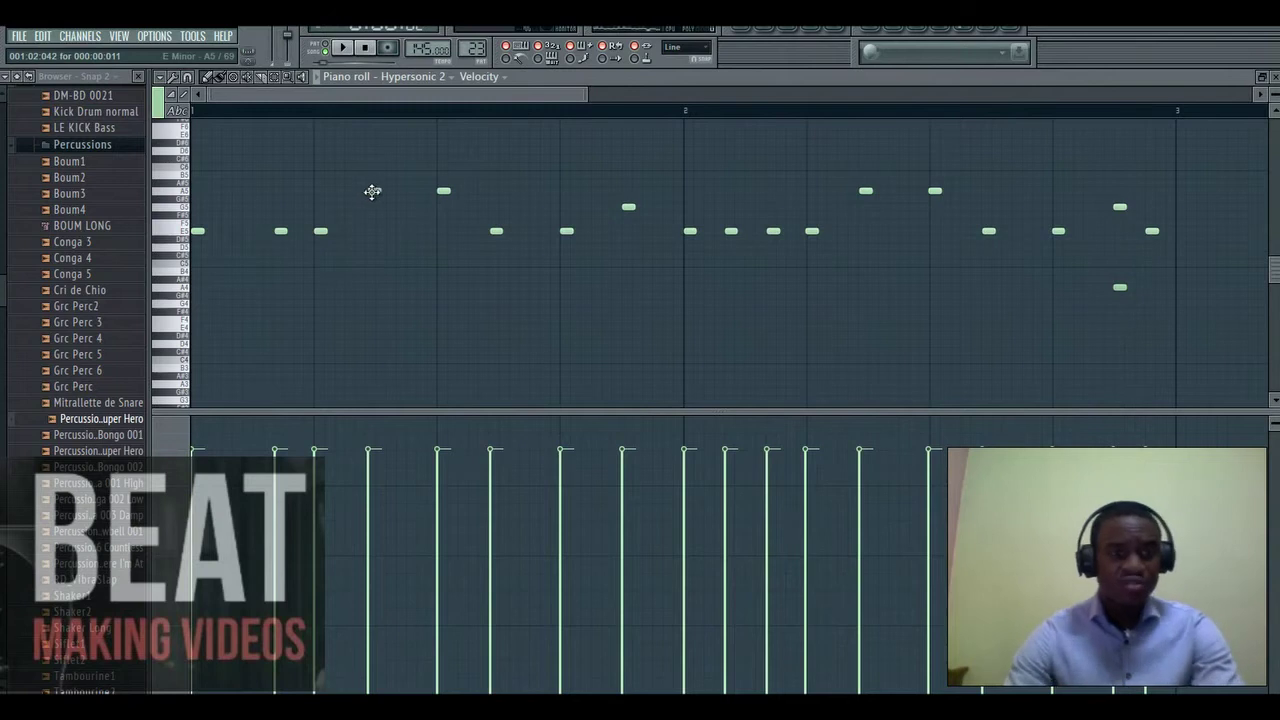
- Add short E4 notes on beats 1, 2 and 4 of bar 1, aligned with the melody notes above
left_click(372, 191)
scroll(306, 217, "down", 3)
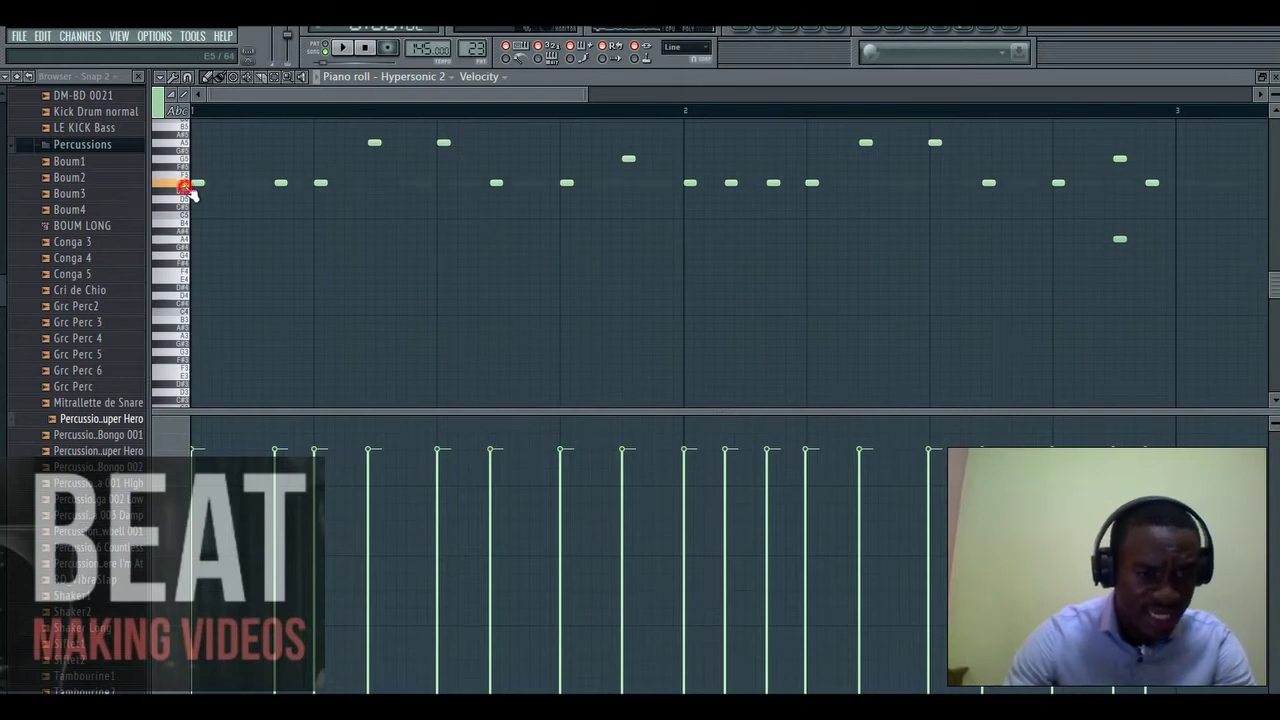
left_click(192, 281)
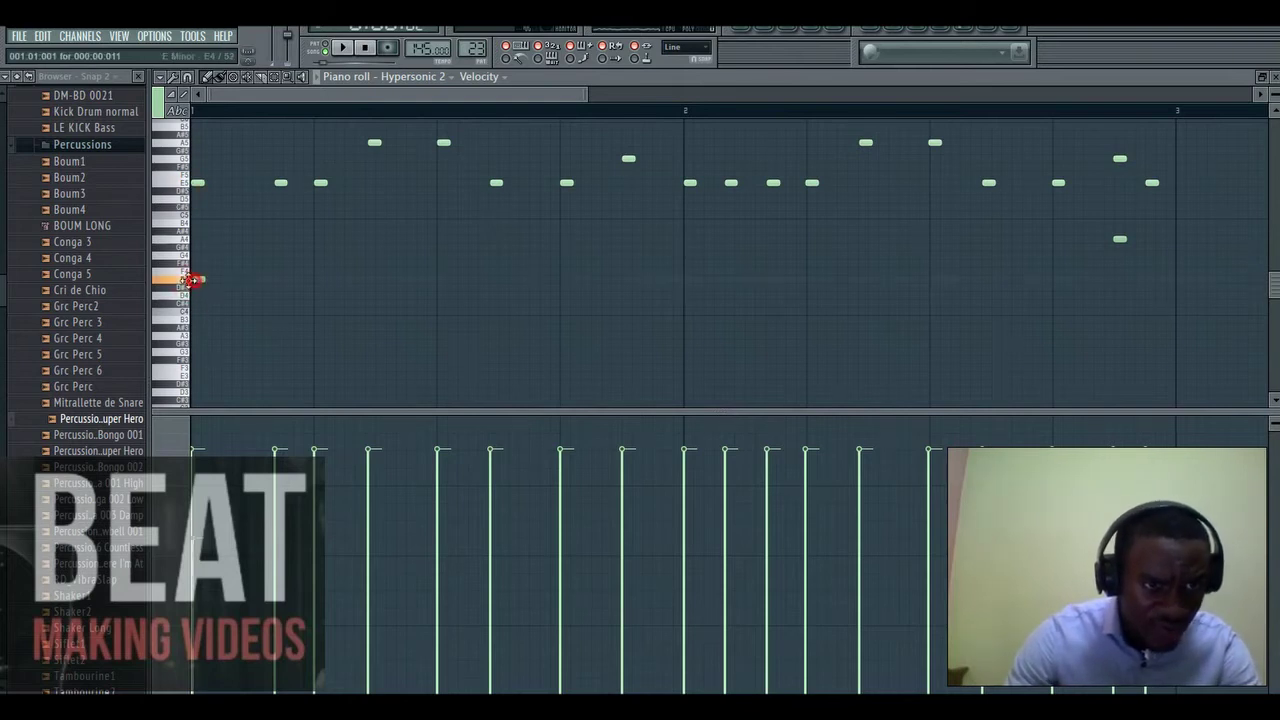
left_click(196, 280)
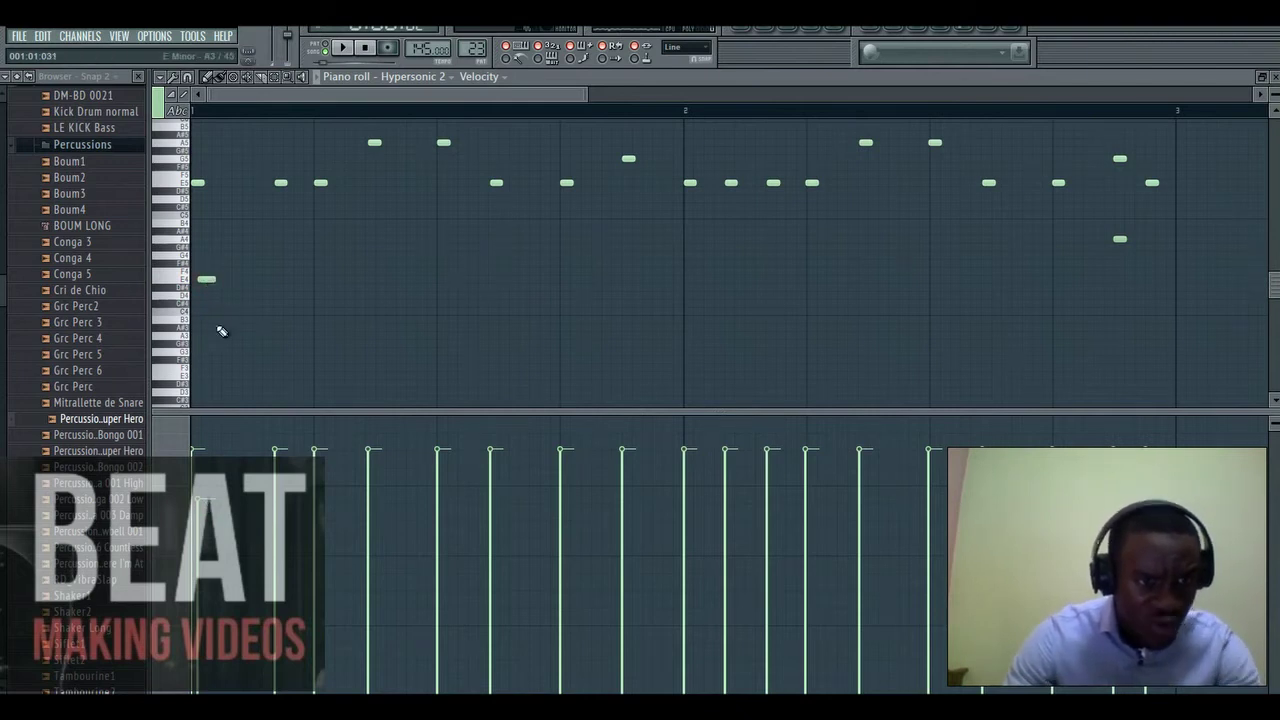
left_click_drag(205, 281, 198, 286)
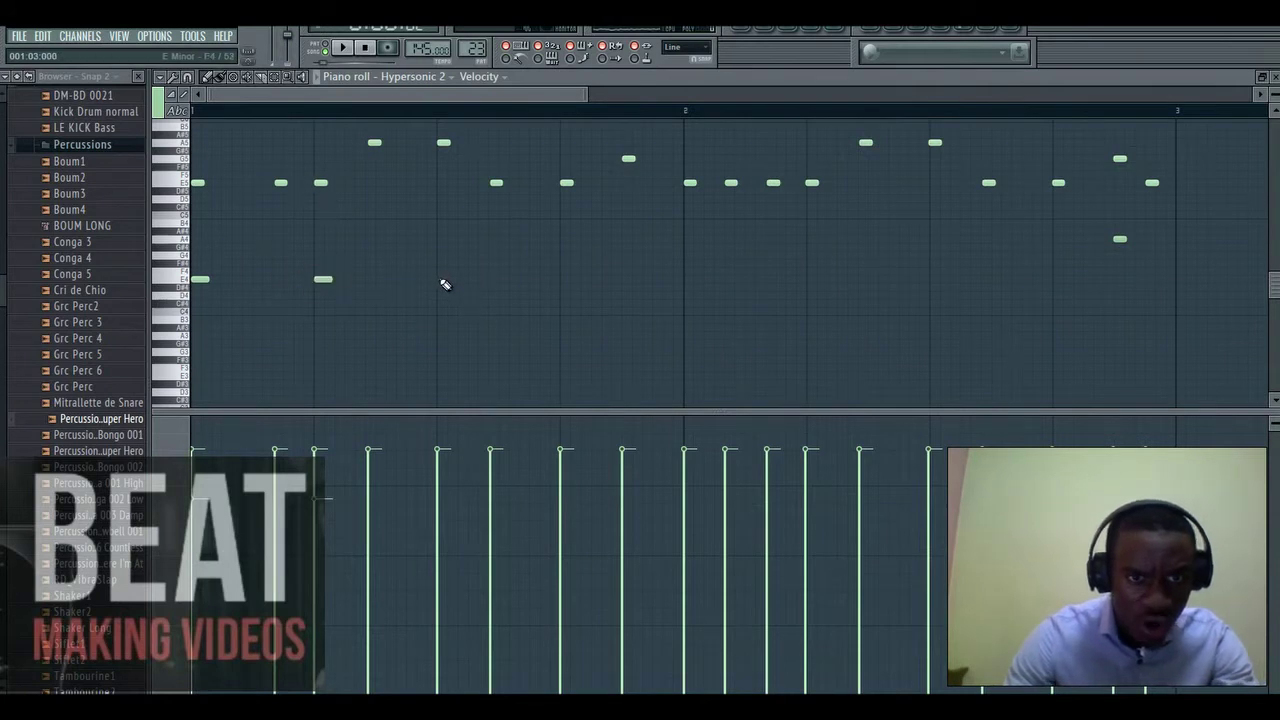
left_click(562, 279)
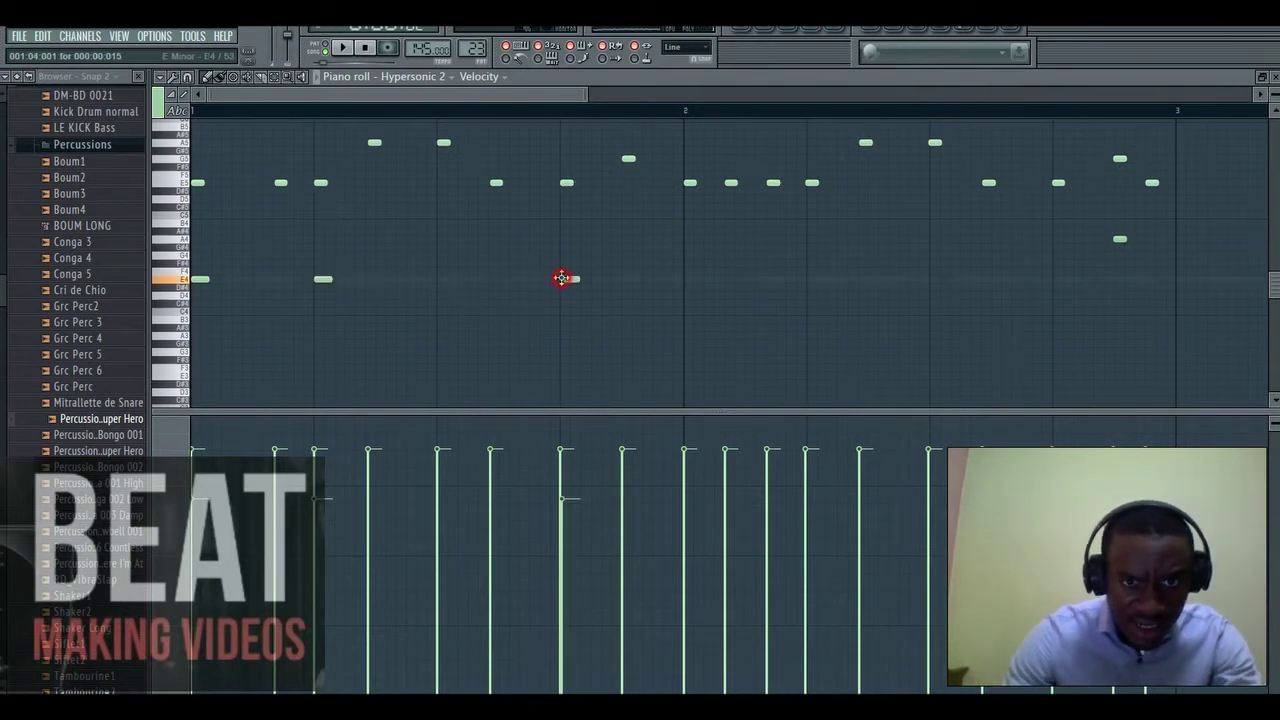
right_click(569, 281)
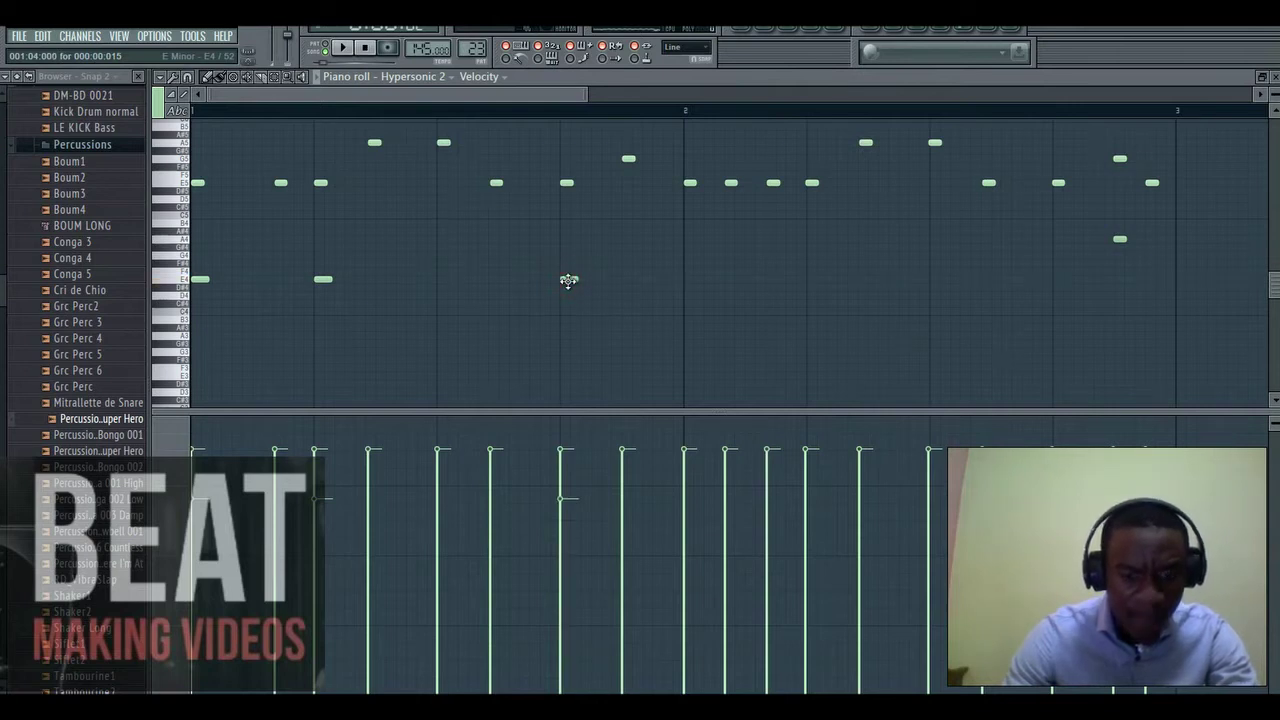
- Add matching E4 notes on beats 1, 2 and 4 of bar 2 while the pattern plays
key("space")
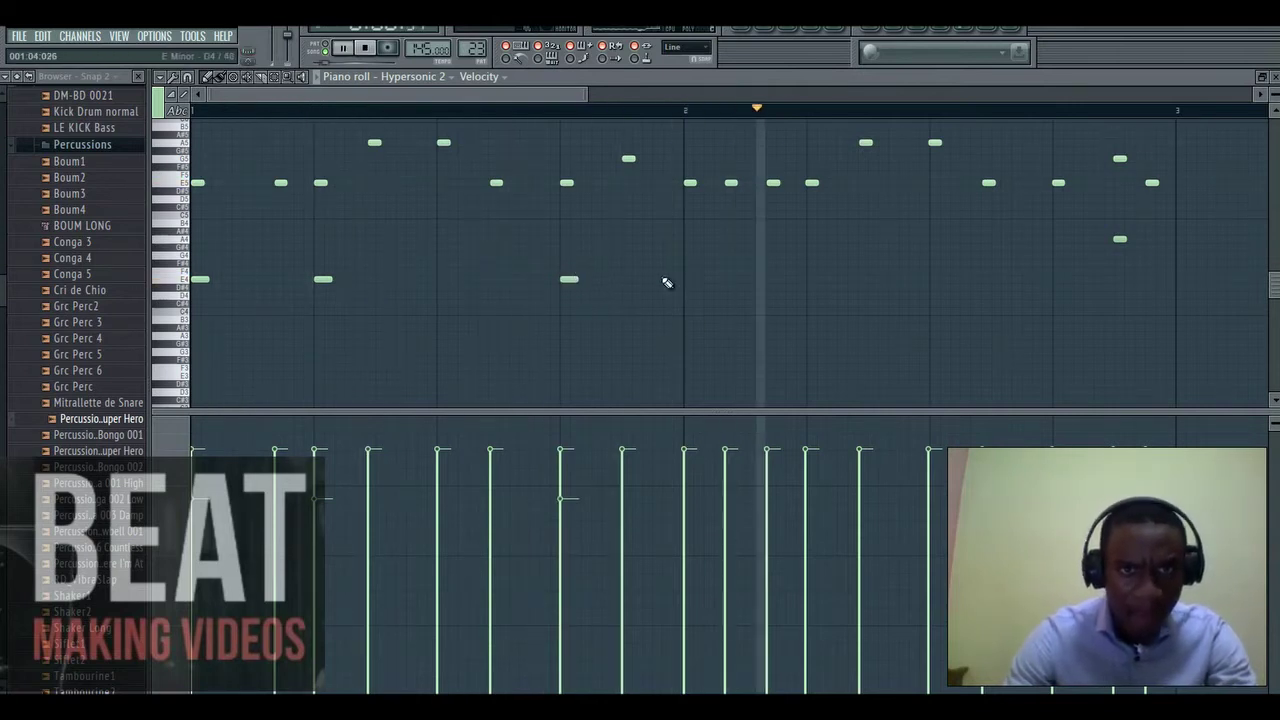
scroll(690, 295, "down", 1)
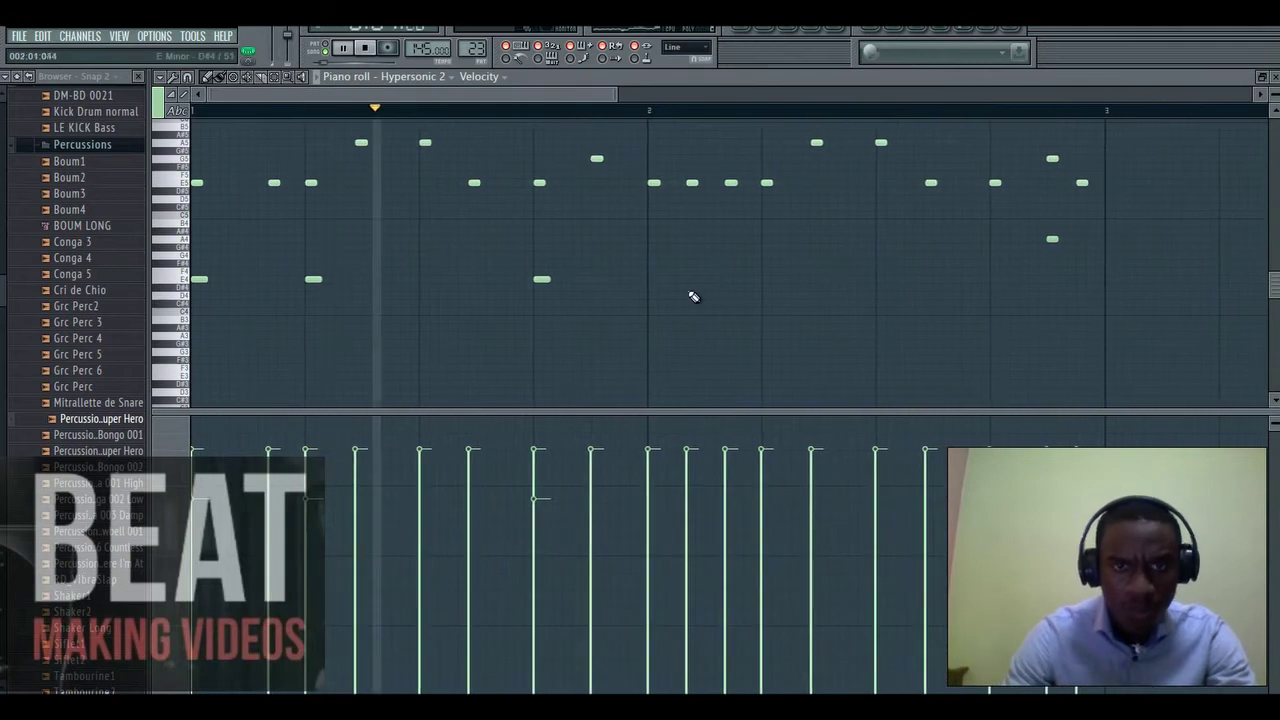
left_click(652, 279)
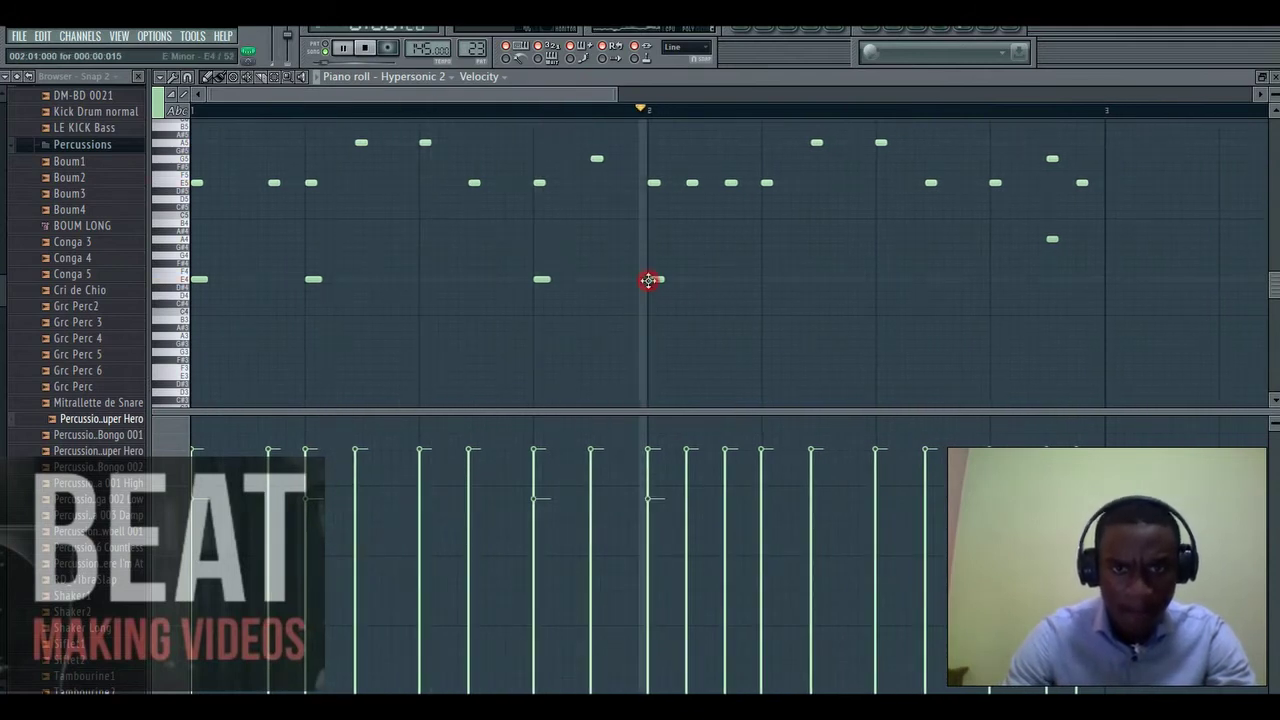
left_click(767, 279)
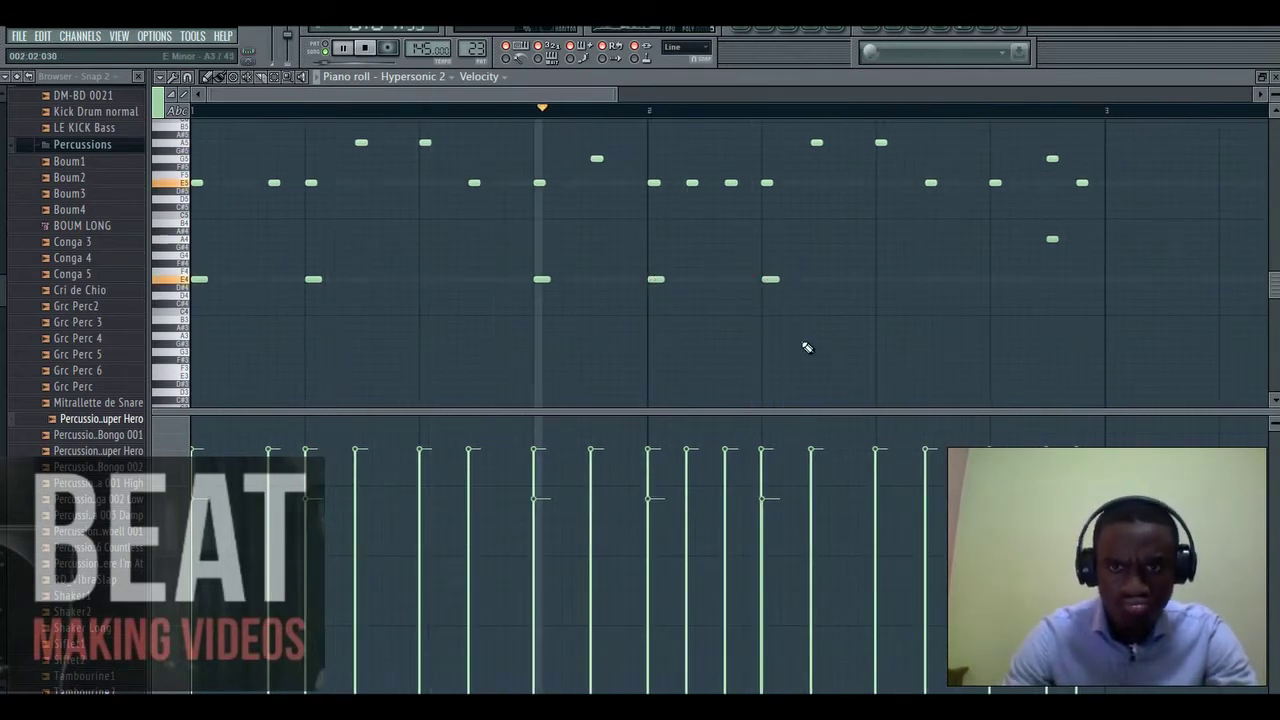
left_click(998, 279)
- Lengthen the A4 note near the end of bar 2 and listen to the pattern
left_click_drag(1052, 239, 1062, 239)
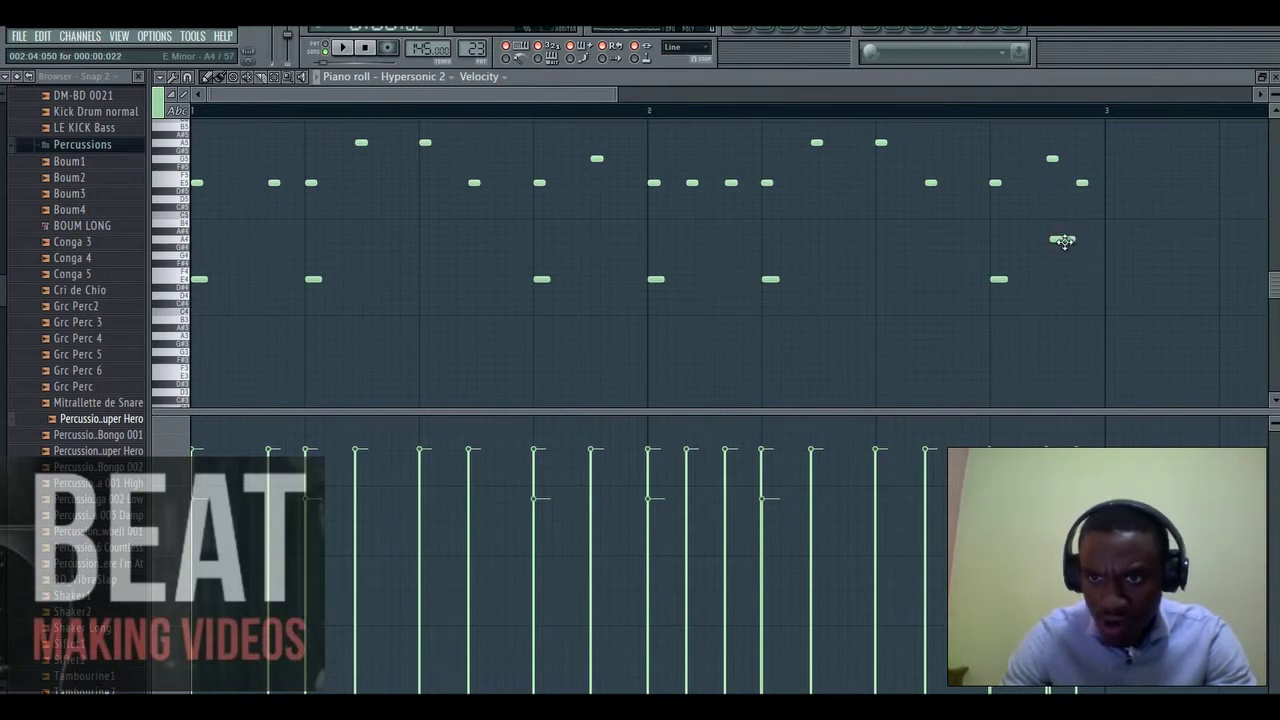
key("space")
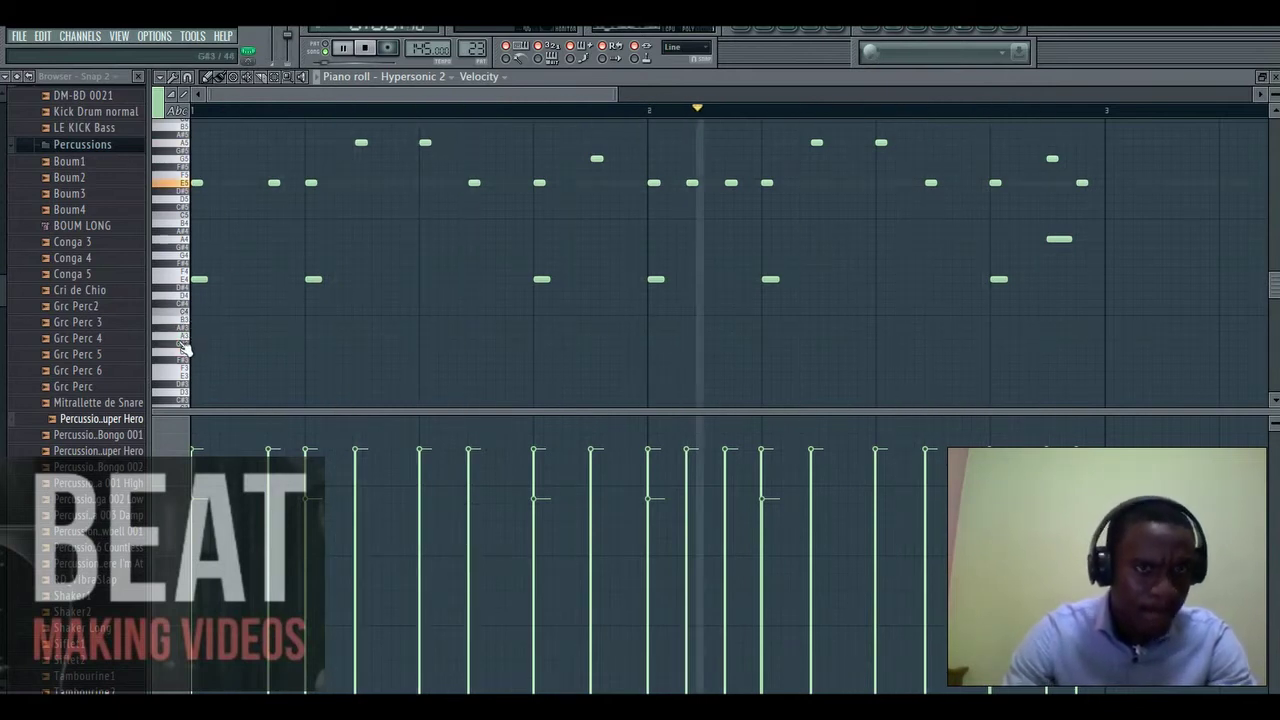
key("space")
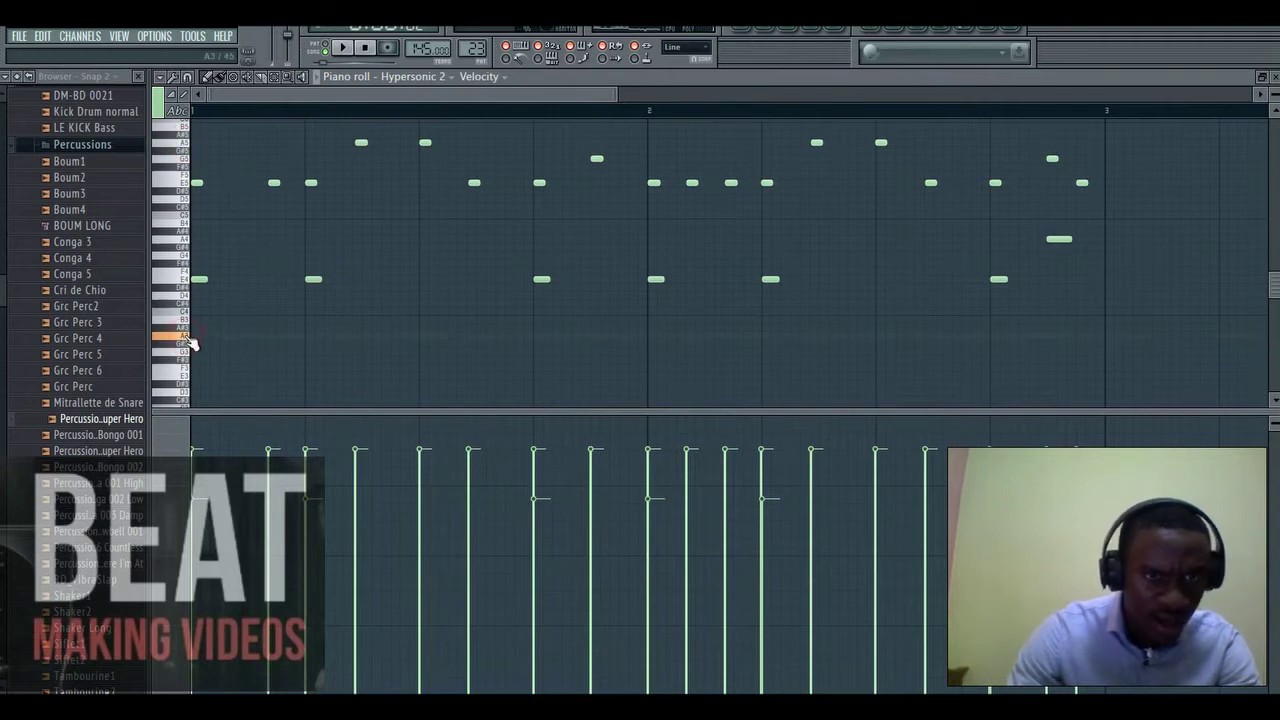
- Add an A3 note beneath the first A5 note of bar 1 and check it in playback
left_click(356, 327)
key("space")
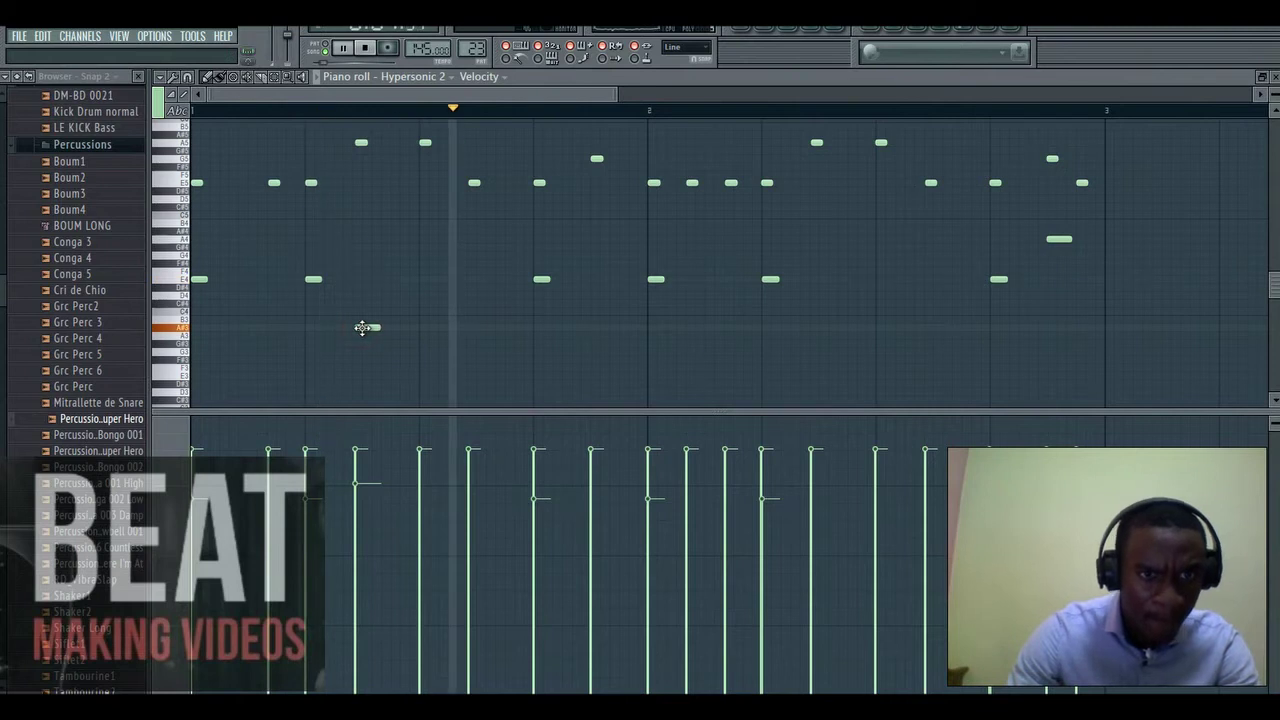
key("space")
left_click_drag(361, 328, 361, 342)
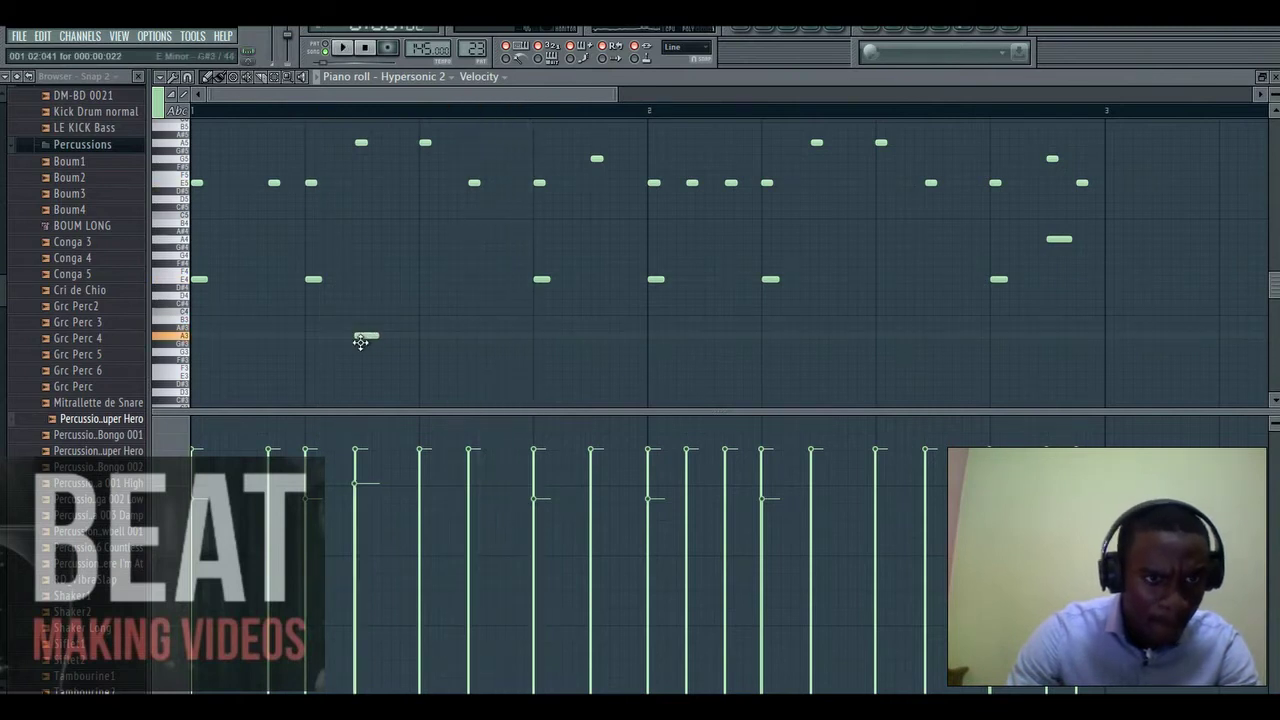
key("space")
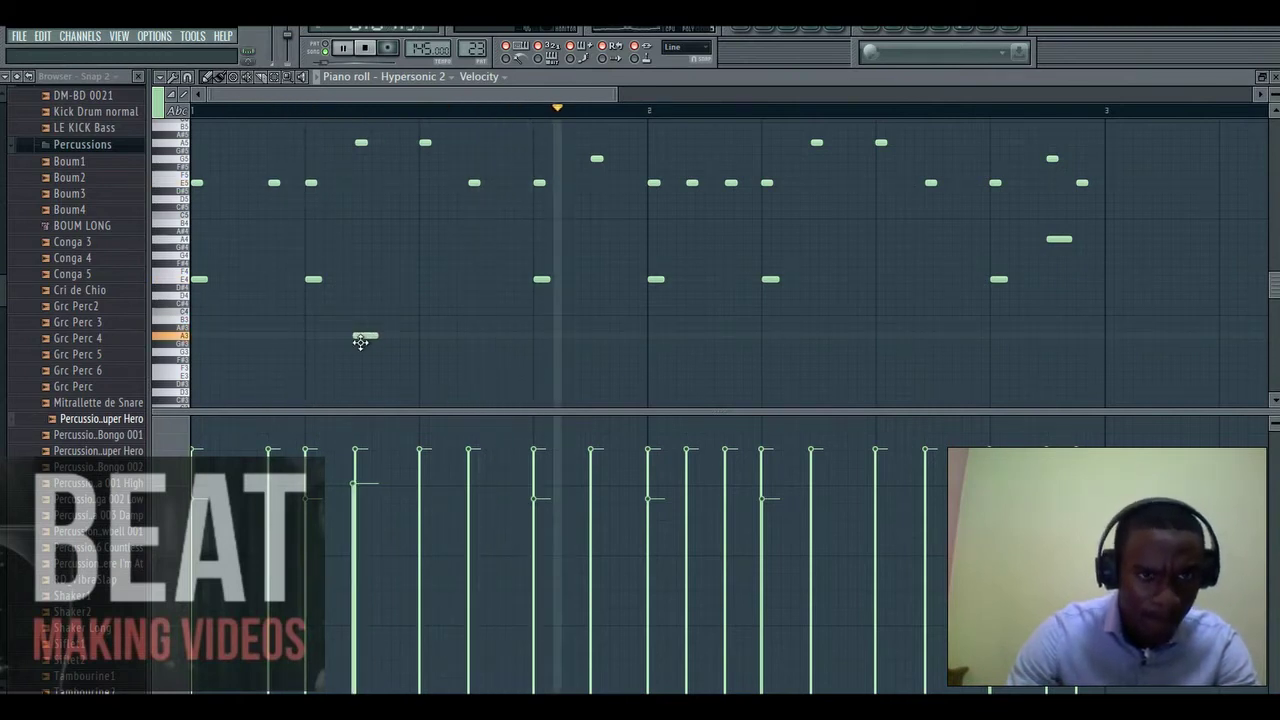
key("space")
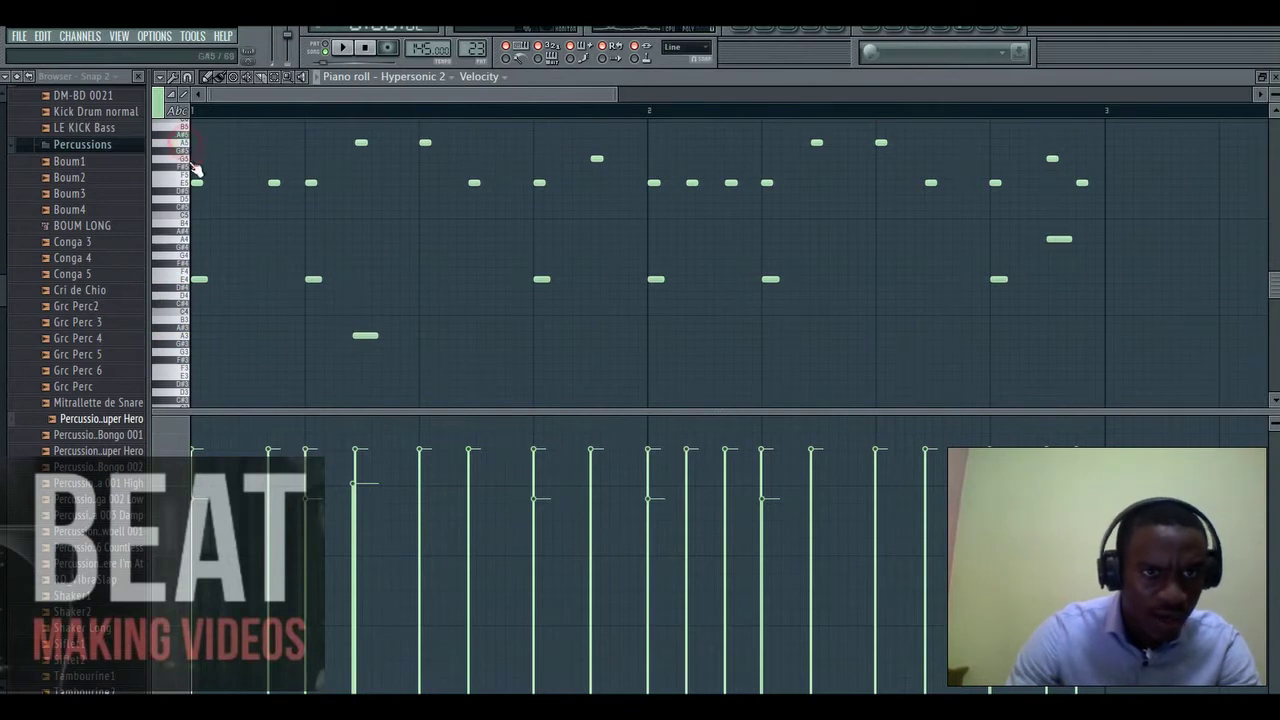
- Try a second A3 note on beat 3 of bar 1, listen to it, and delete it
left_click(426, 336)
left_click_drag(431, 337, 428, 336)
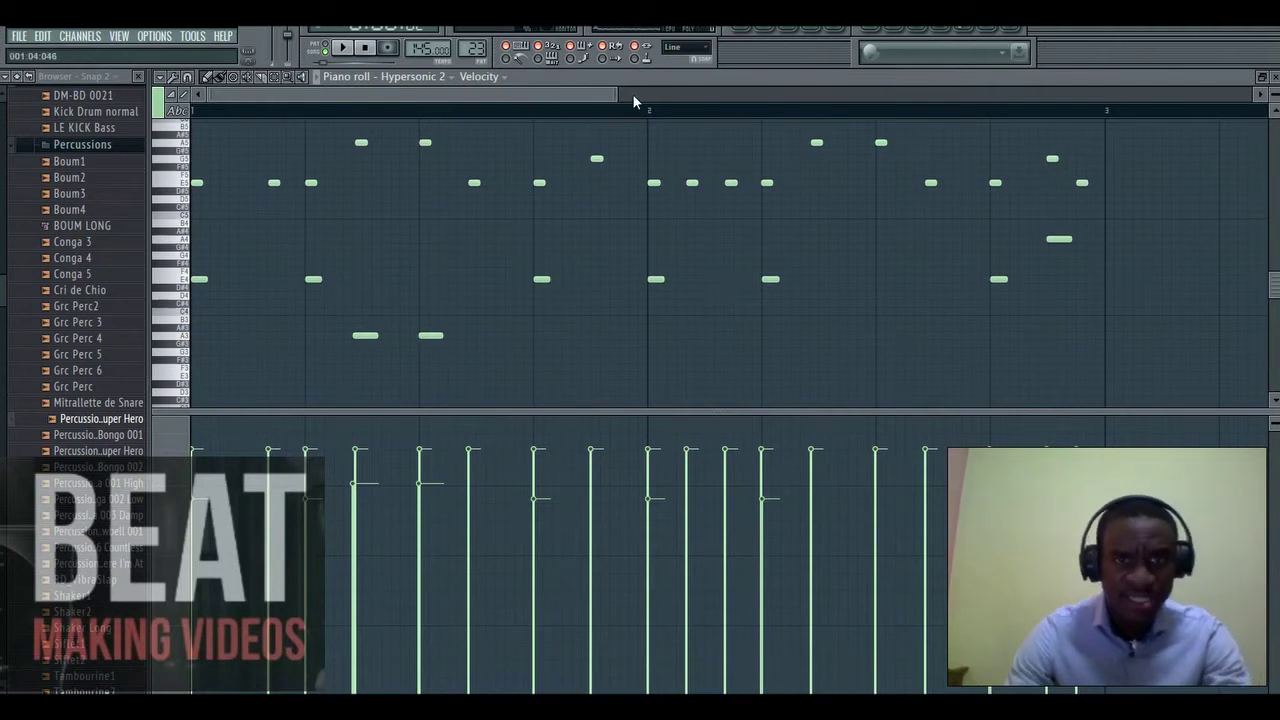
left_click_drag(615, 95, 577, 95)
key("space")
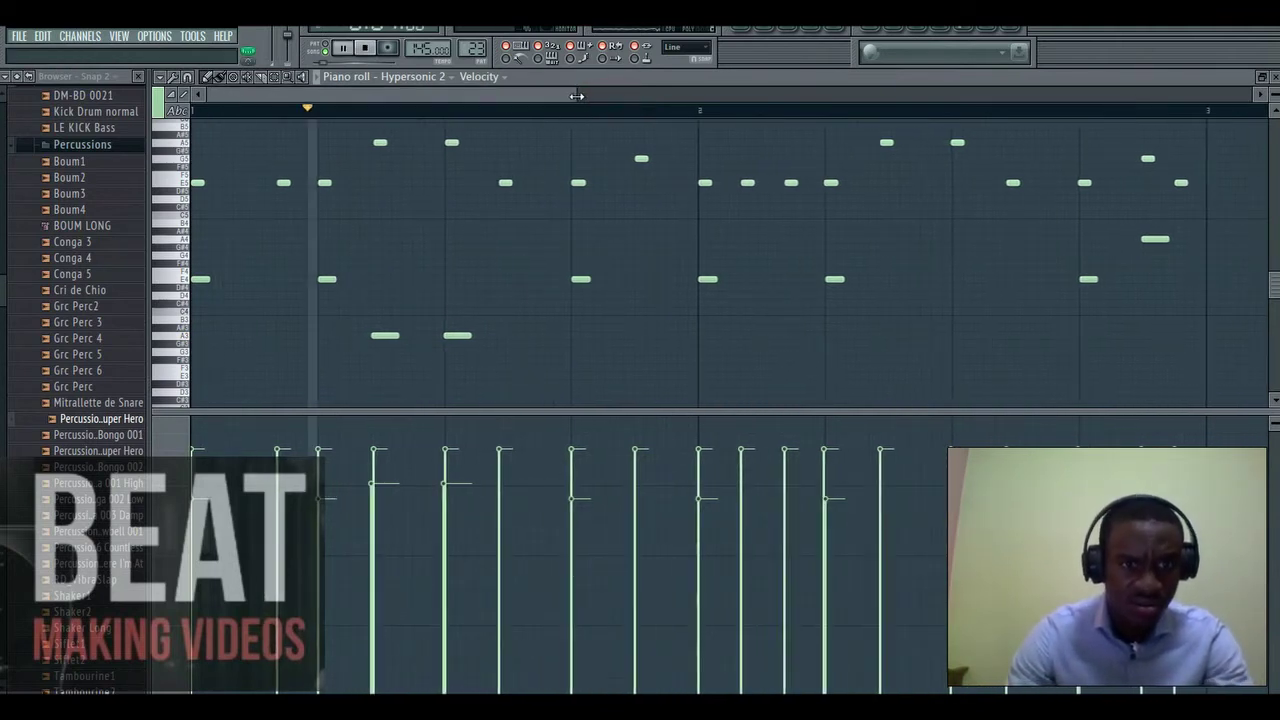
right_click(467, 336)
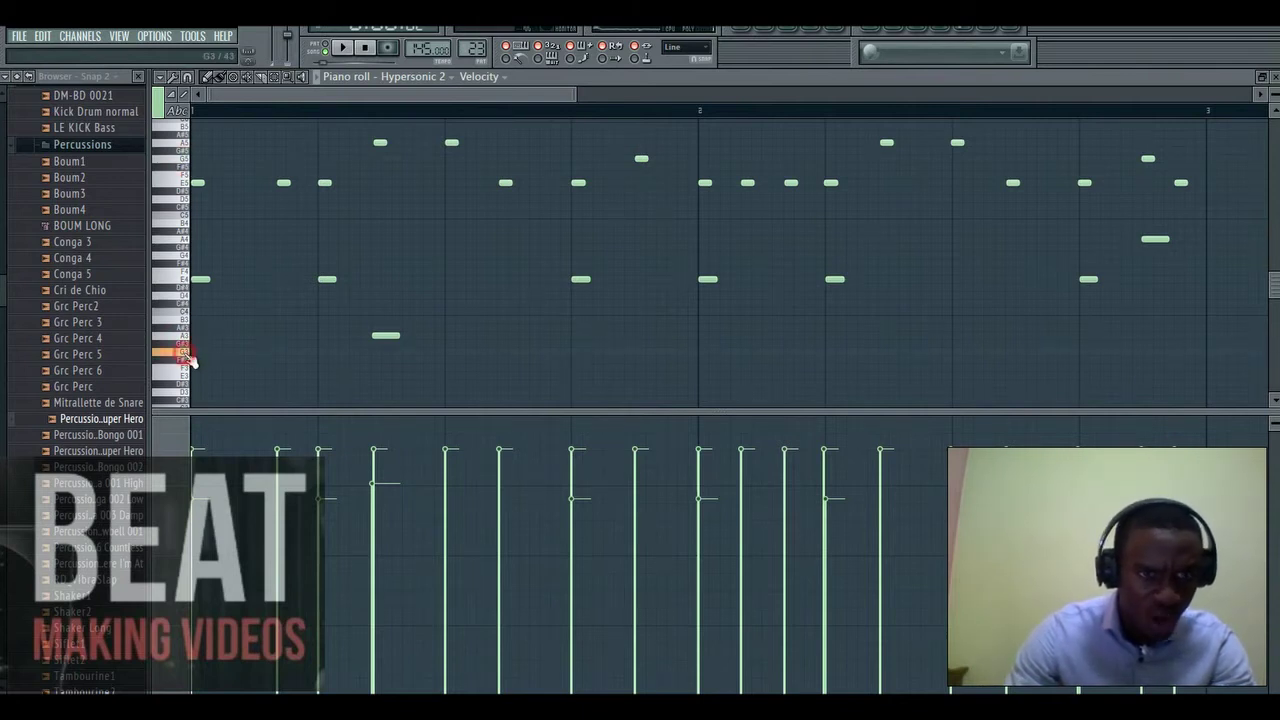
- Add a G3 note beneath the G5 note near the end of bar 1 and check it in playback
key("space")
left_click(645, 352)
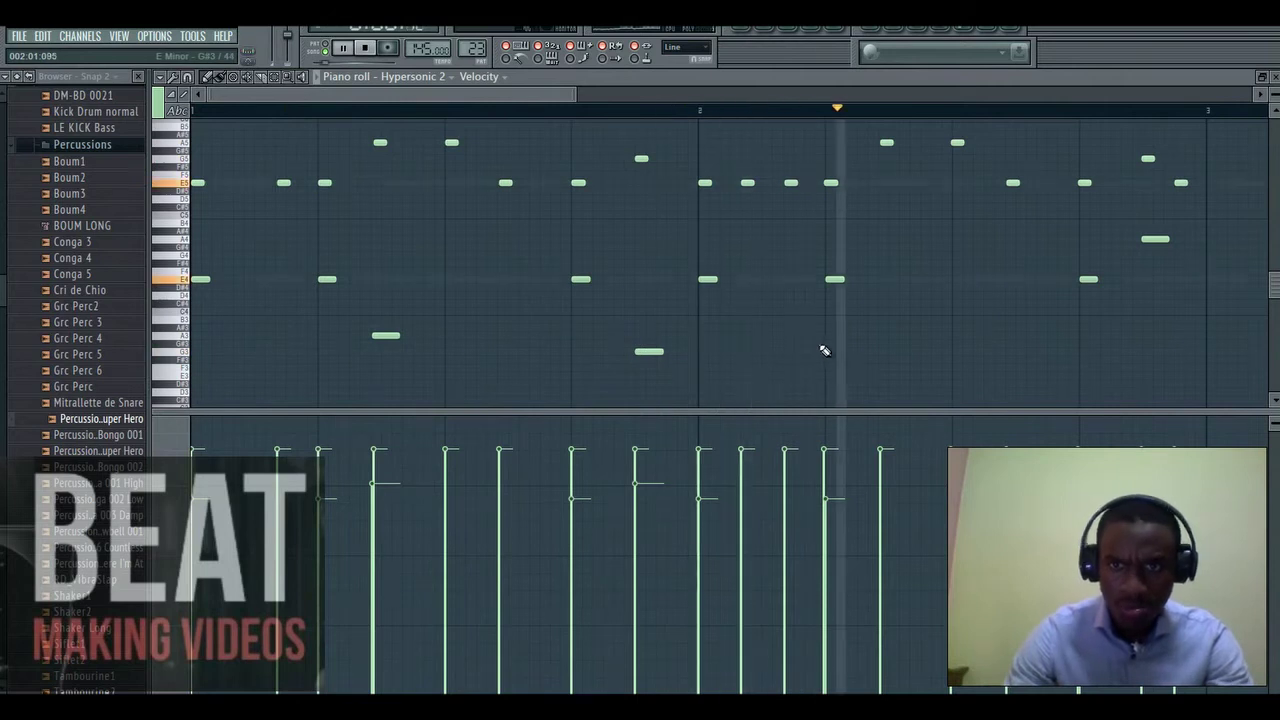
key("space")
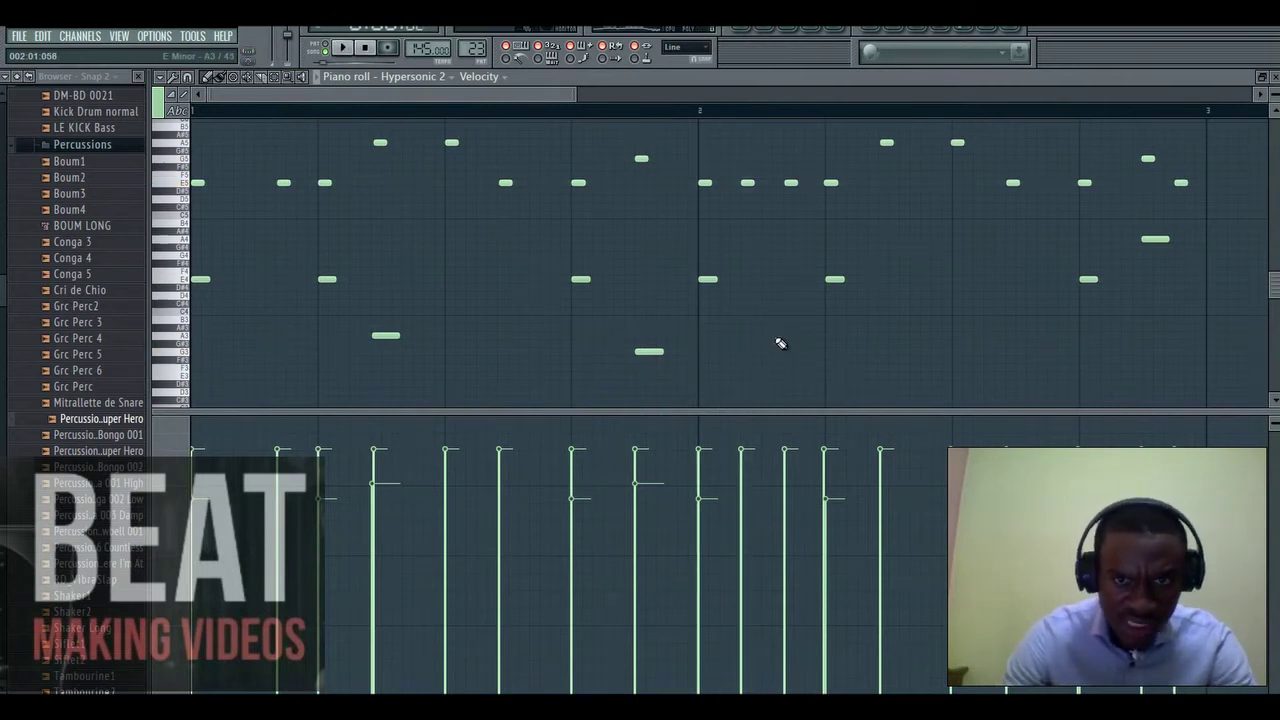
- Add an A3 note beneath bar 2's first A5 note and a G3 note beneath the long A4 note near the bar's end
left_click_drag(780, 343, 777, 335)
scroll(780, 335, "up", 3)
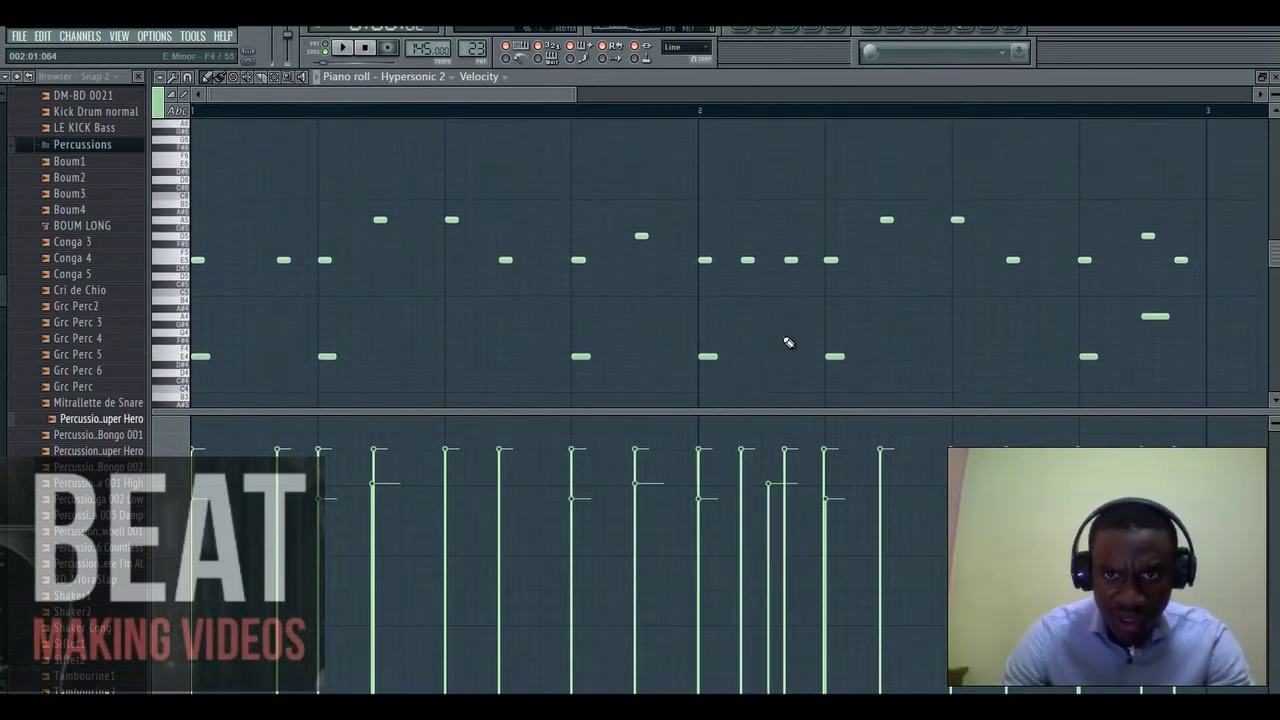
scroll(788, 343, "down", 2)
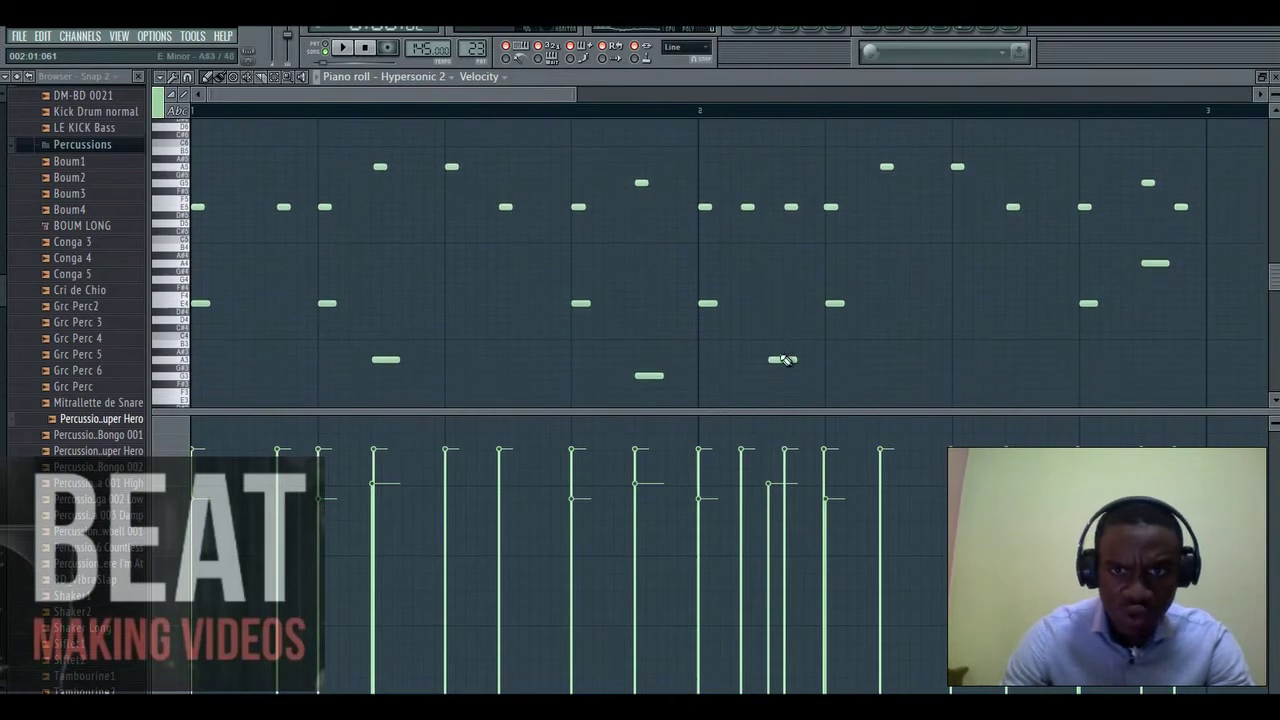
left_click_drag(780, 359, 890, 356)
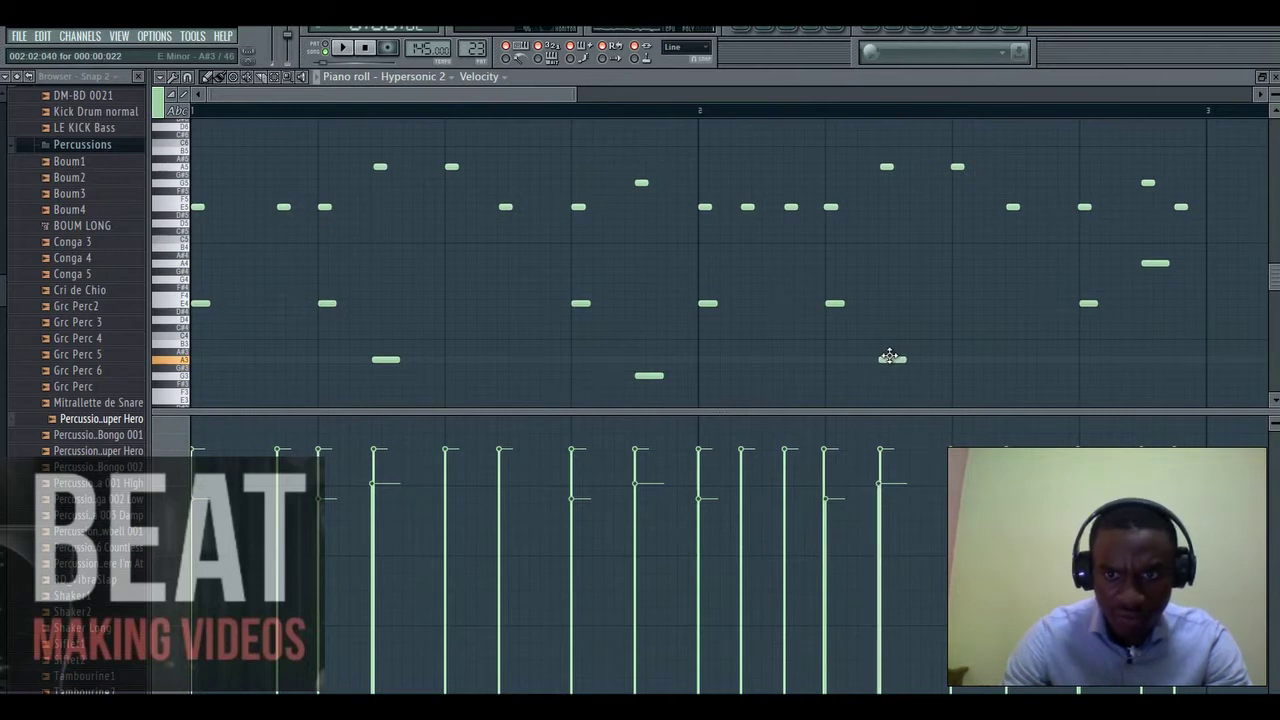
key("space")
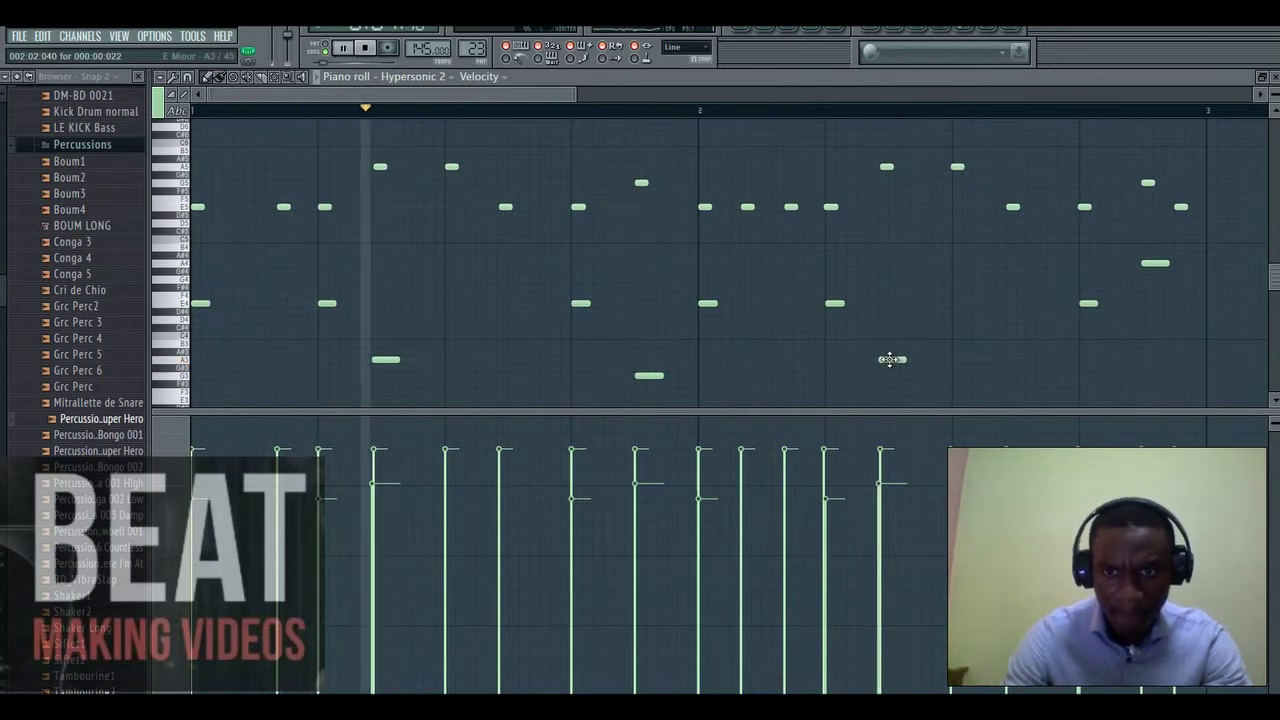
left_click_drag(893, 360, 891, 358)
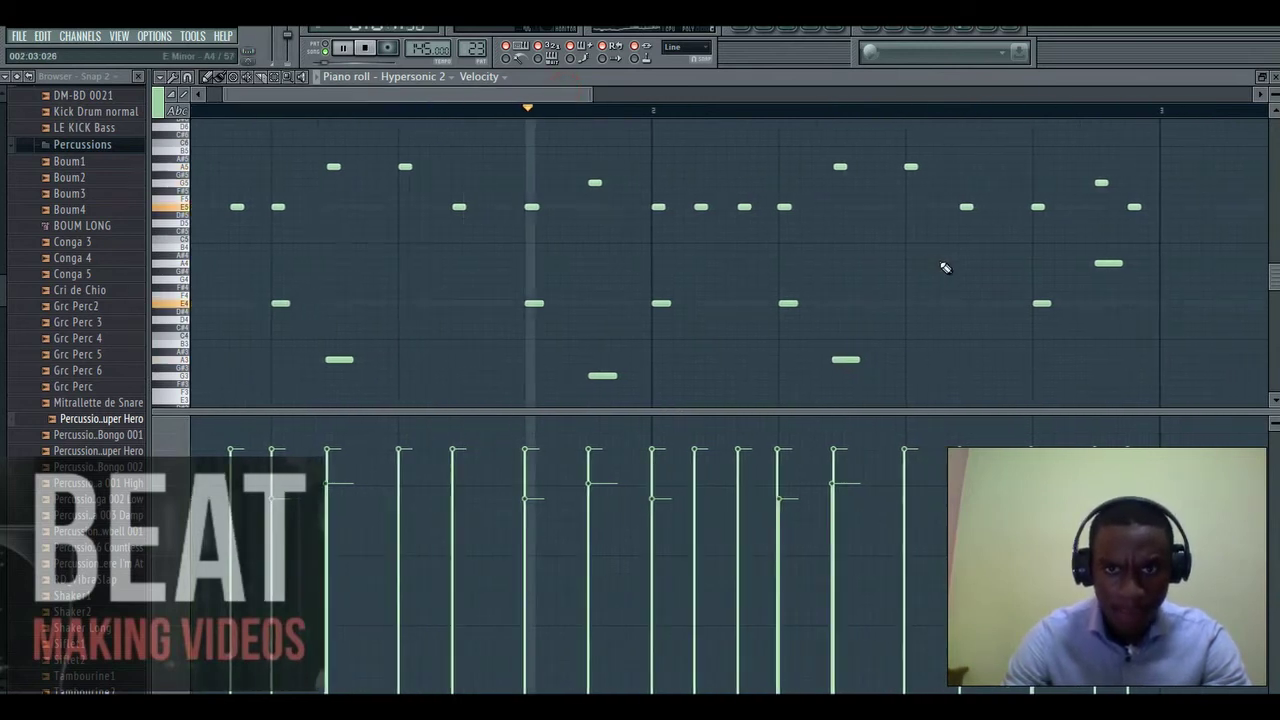
scroll(940, 270, "down", 2)
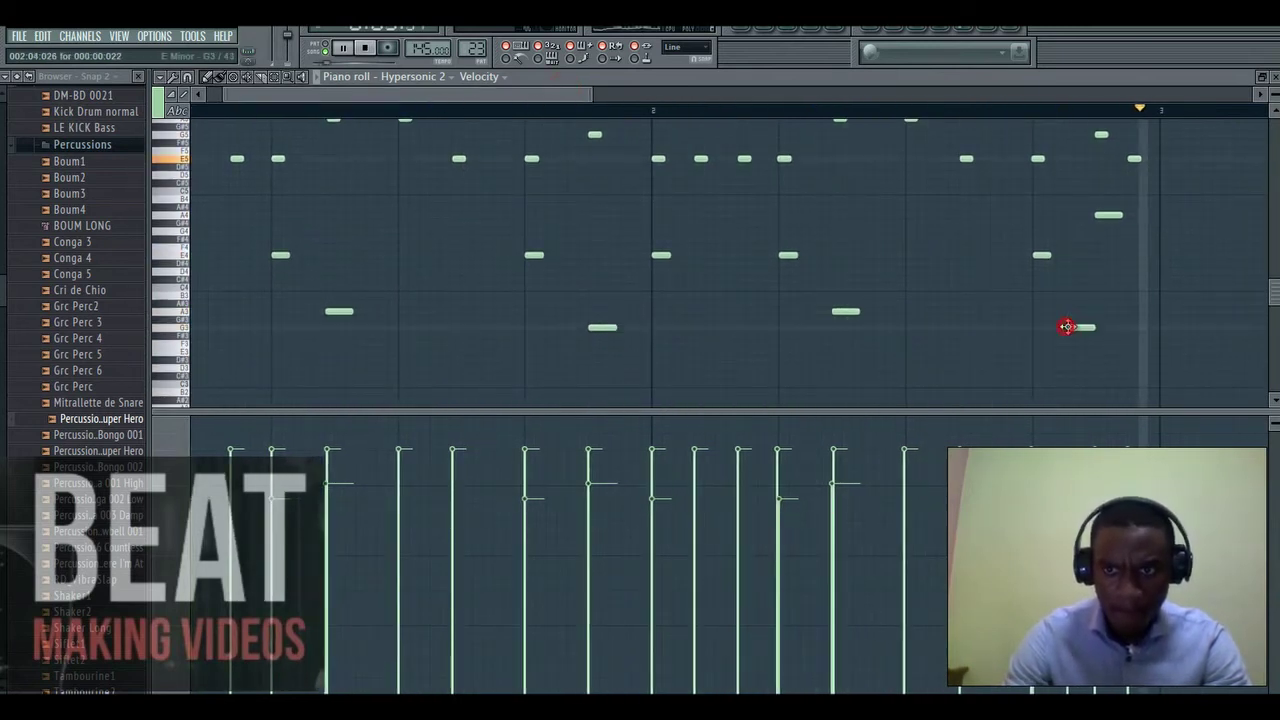
mouse_move(1099, 328)
left_mouse_down()
mouse_move(1117, 327)
mouse_move(1104, 331)
left_mouse_up()
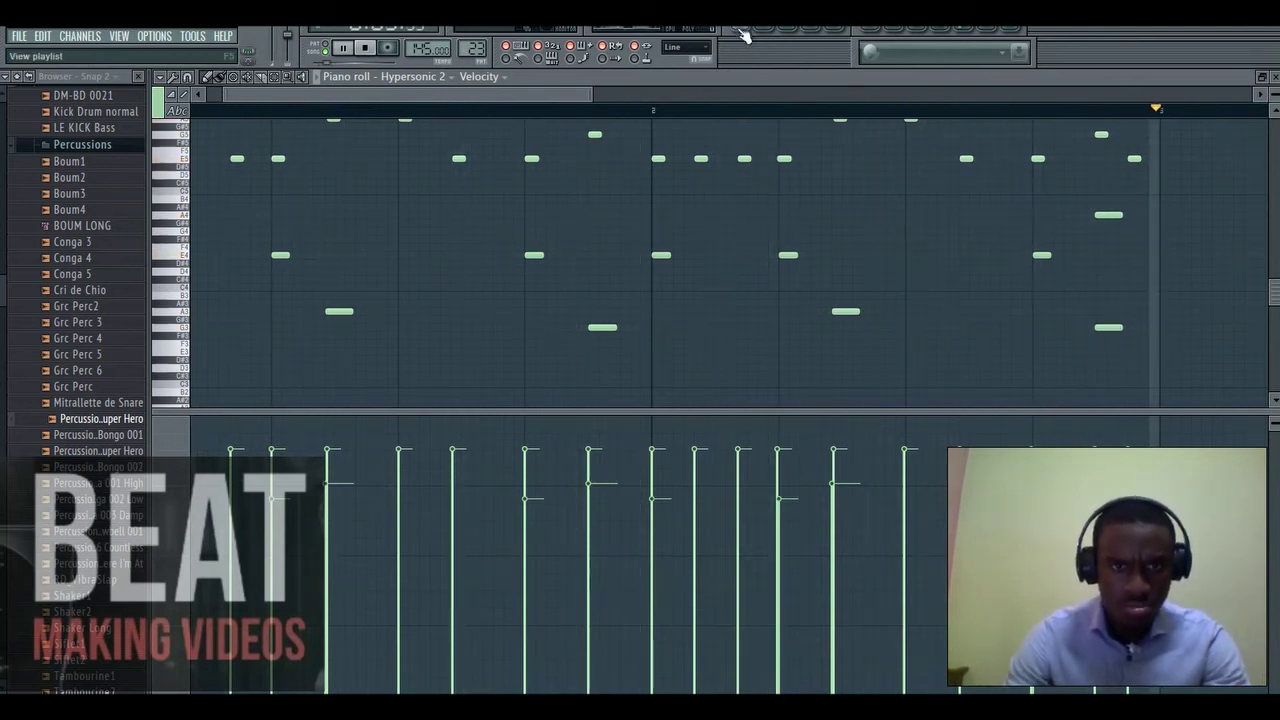
- Add an A3 note on beat 3 of bar 1, beneath the second A5 note, and play the pattern
key("space")
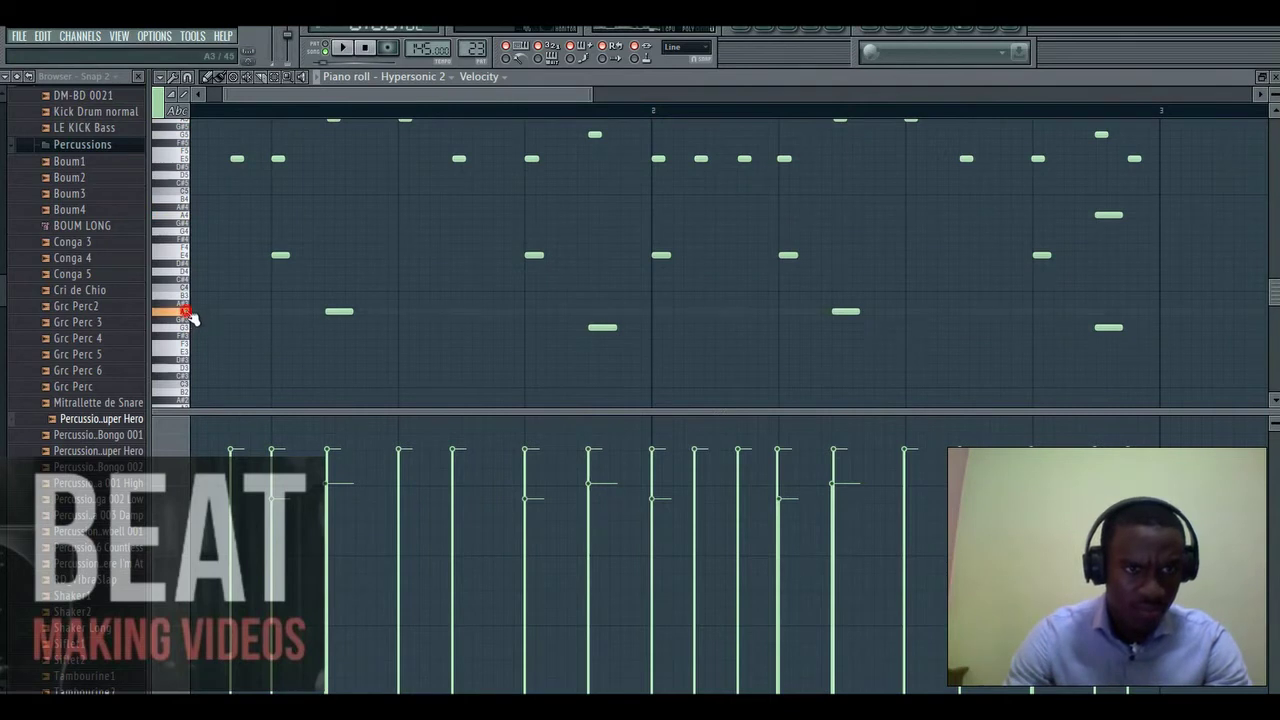
left_click(416, 313)
key("space")
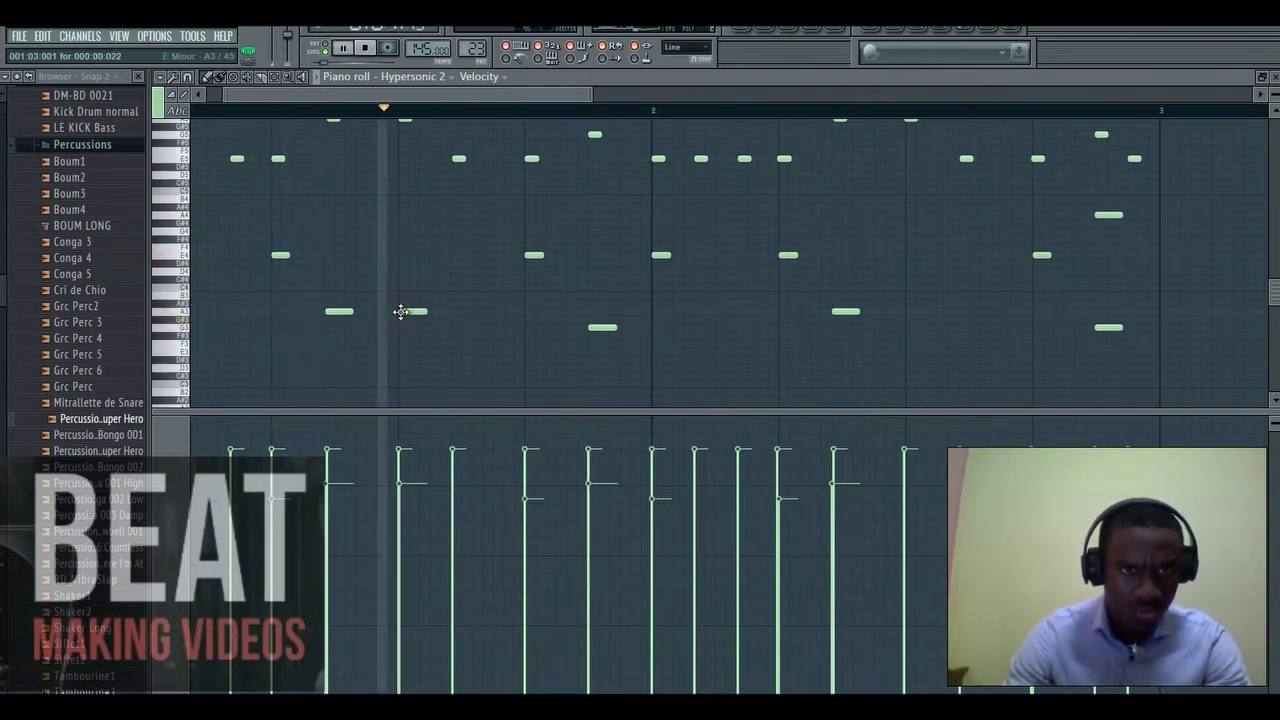
- Add a G3 note at the very start of bar 2 and an A3 note on beat 3, beneath bar 2's second A5 note
left_click(653, 327)
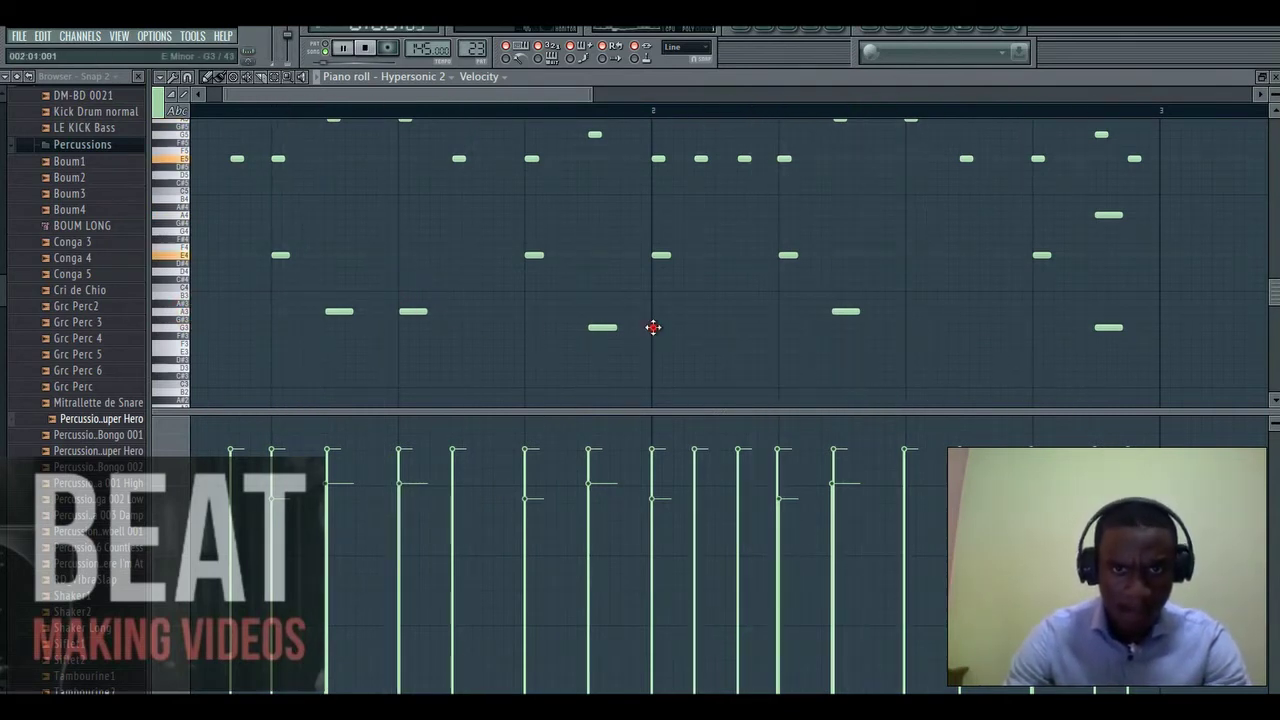
left_click(905, 314)
key("space")
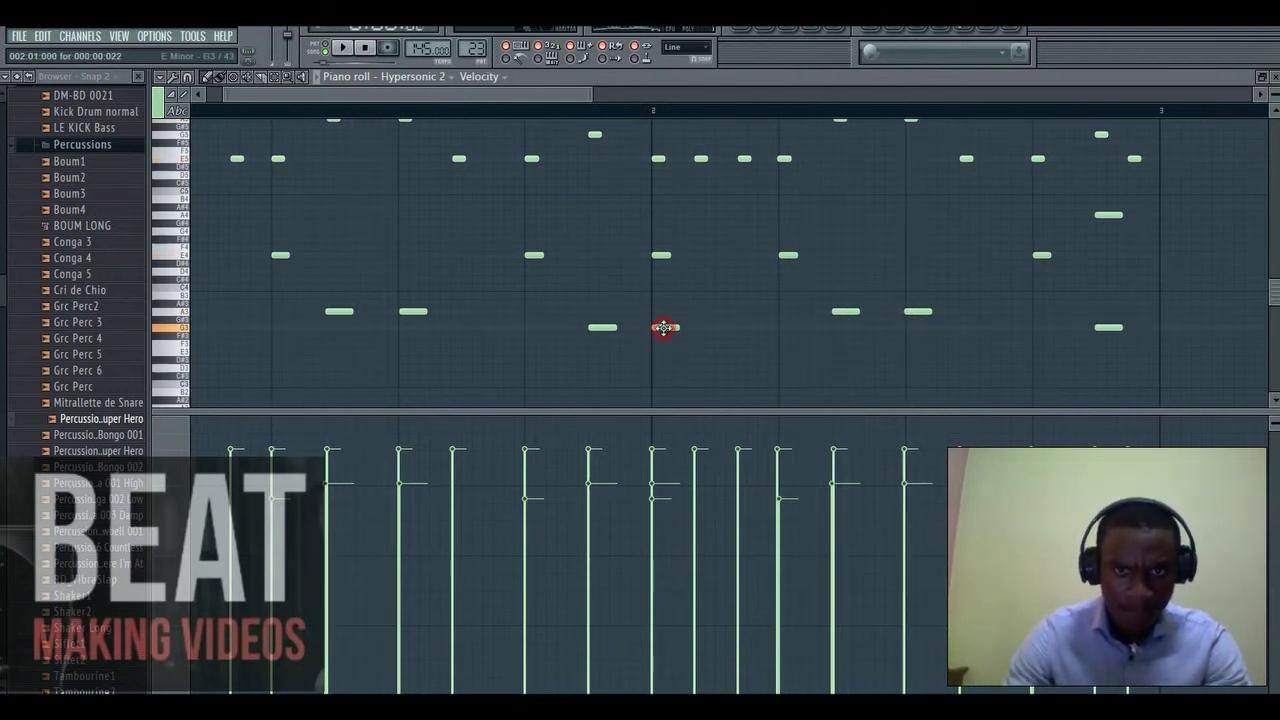
- Try the low note at the start of bar 2 on A3, listen to it, and delete it
left_click_drag(664, 328, 663, 308)
right_click(663, 295)
key("space")
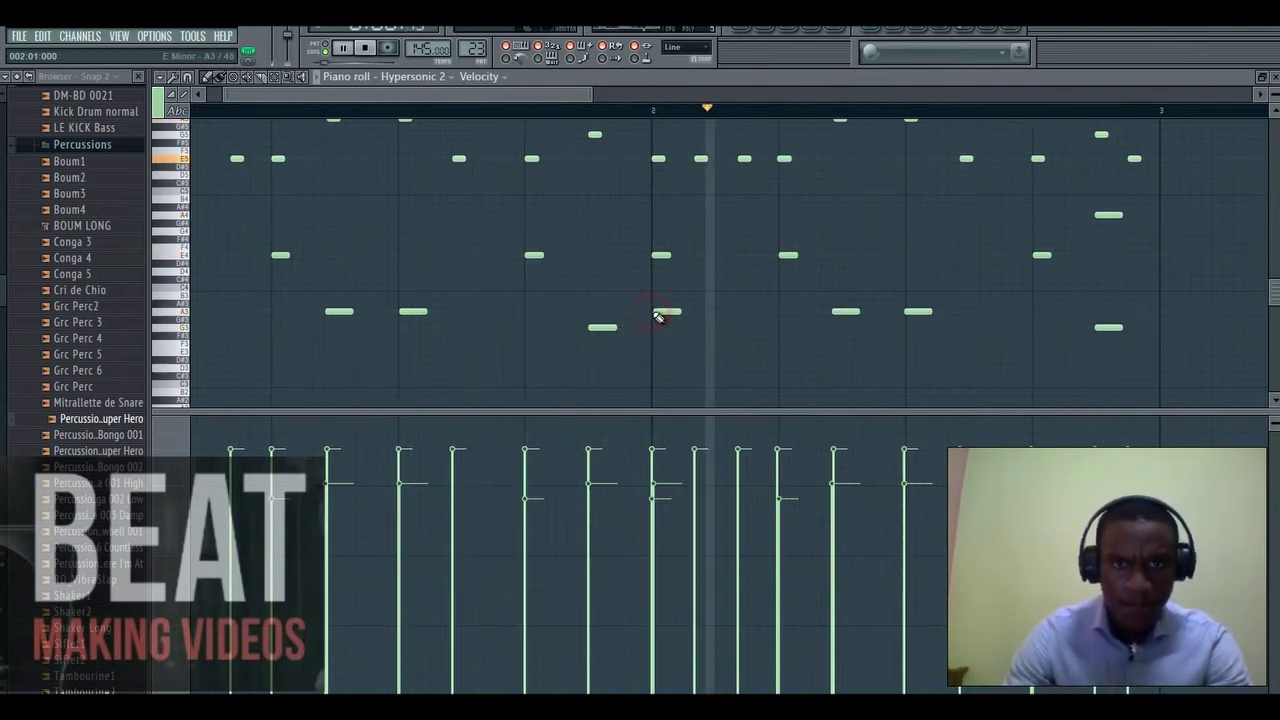
key("space")
- Place another Shamisen clip in the playlist at bar 7, directly after the first one
key("F5")
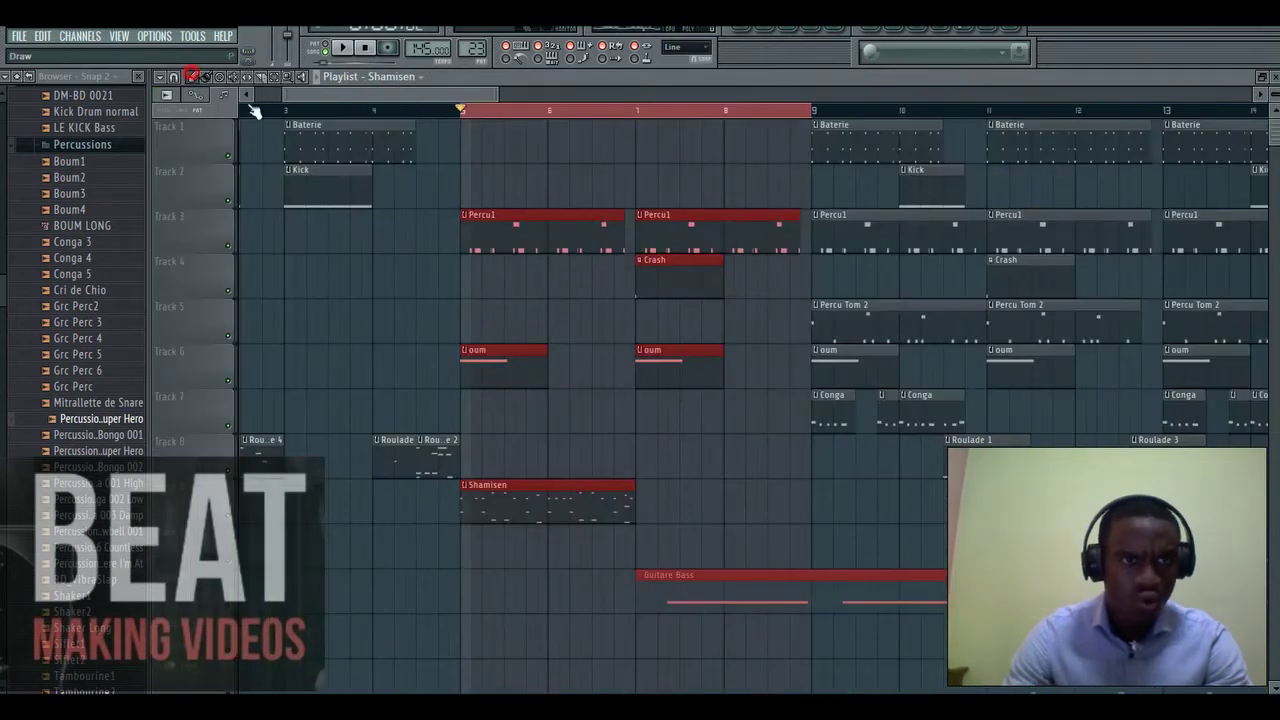
left_click(690, 512)
left_click(638, 508)
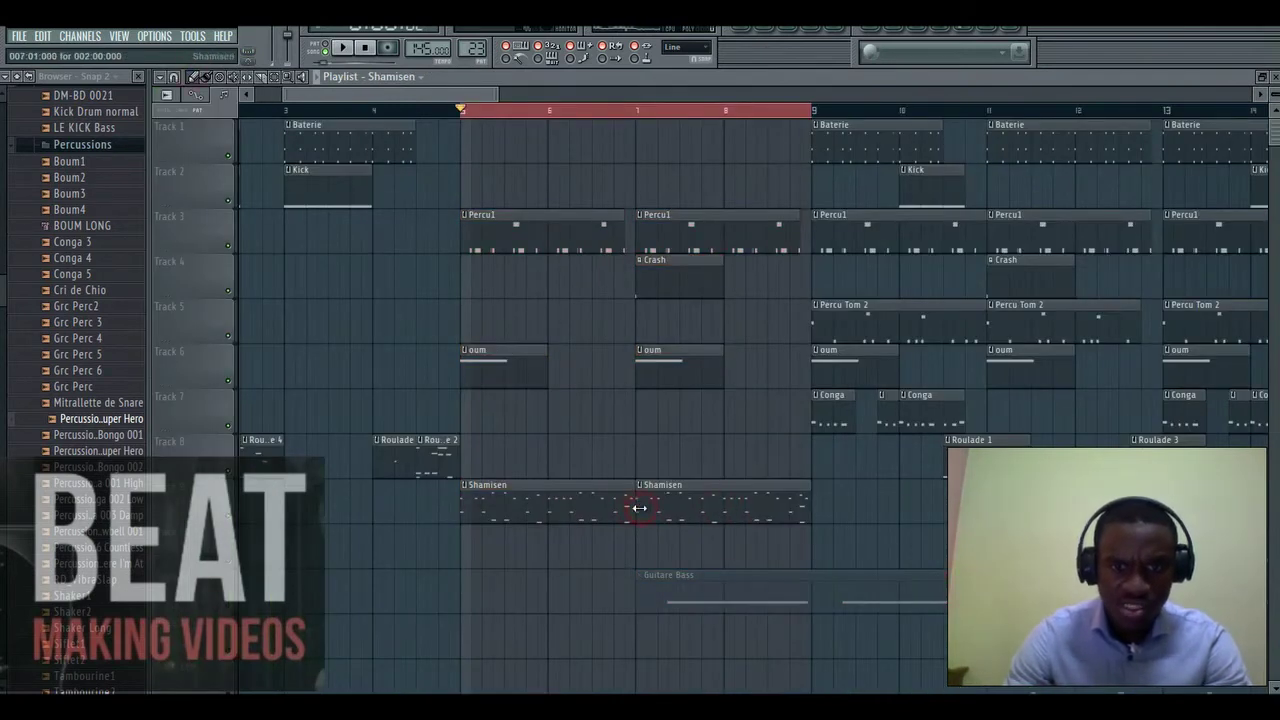
- Play the whole arrangement in song mode from the beginning of the playlist
scroll(328, 97, "left", 3)
left_click(357, 114)
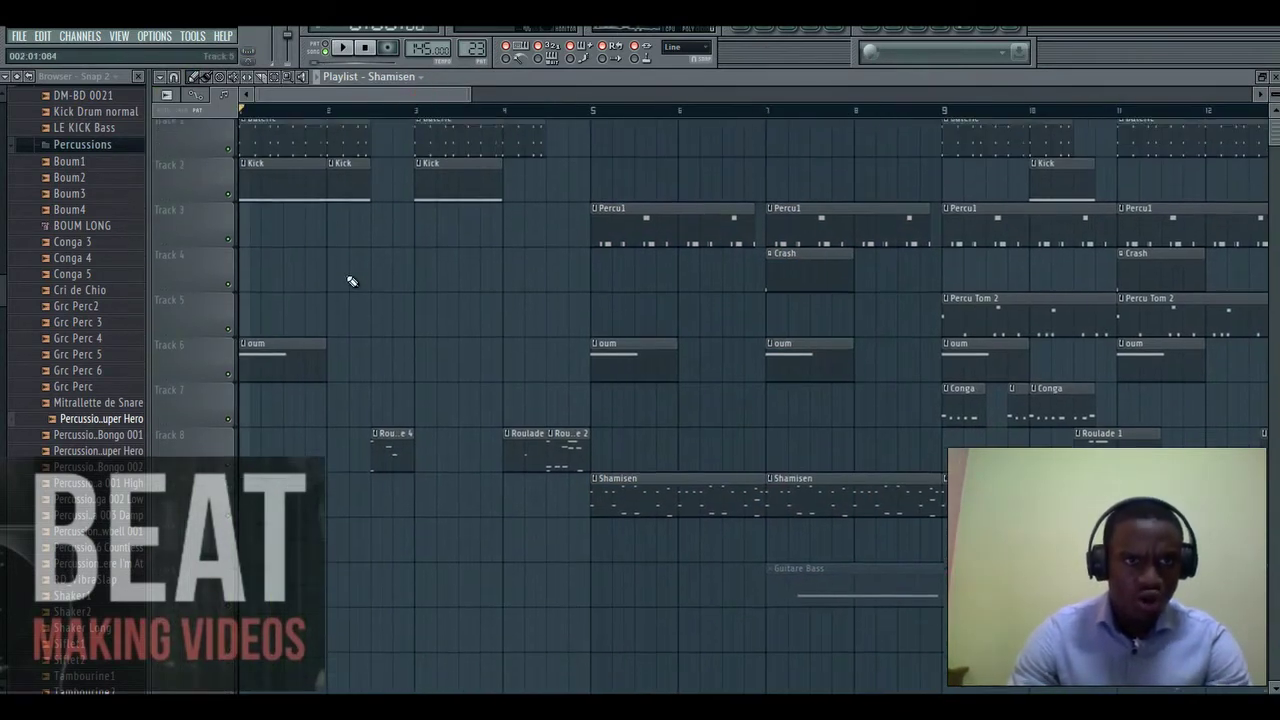
left_click(325, 45)
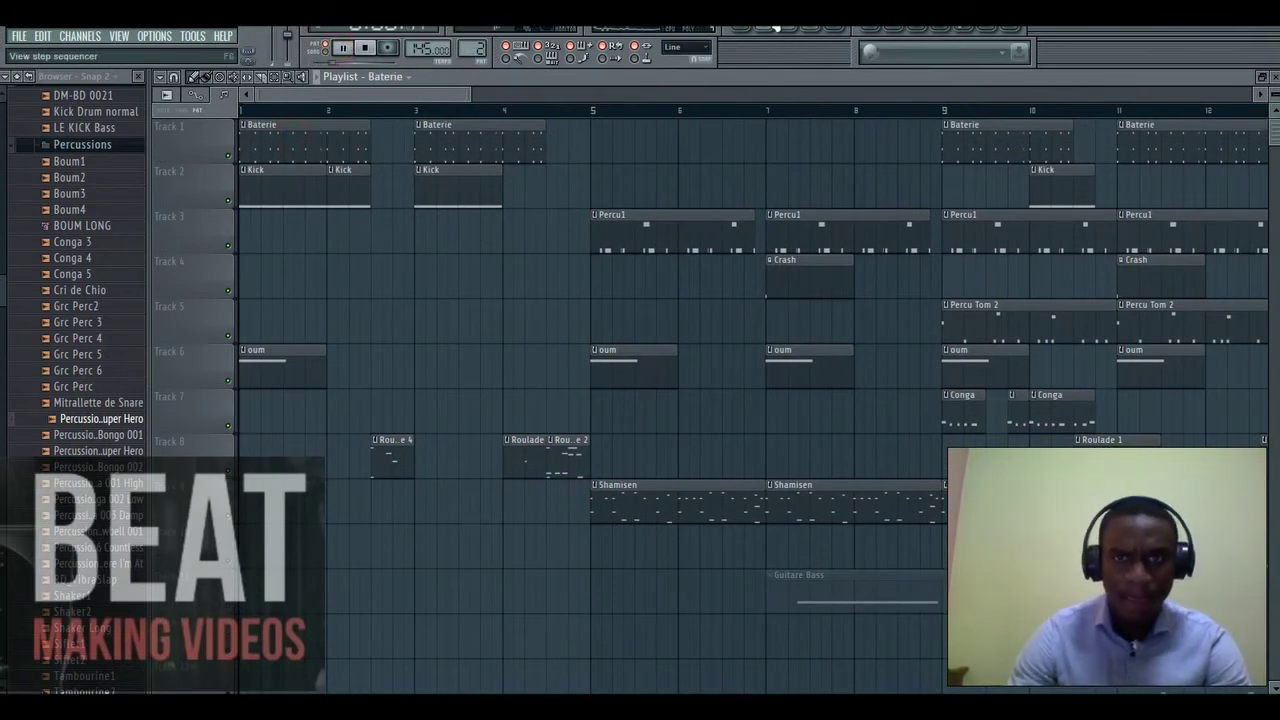
- Examine the Purity notes of the Baterie pattern and the plugin's Snares drum preset
left_click(776, 29)
left_click(838, 212)
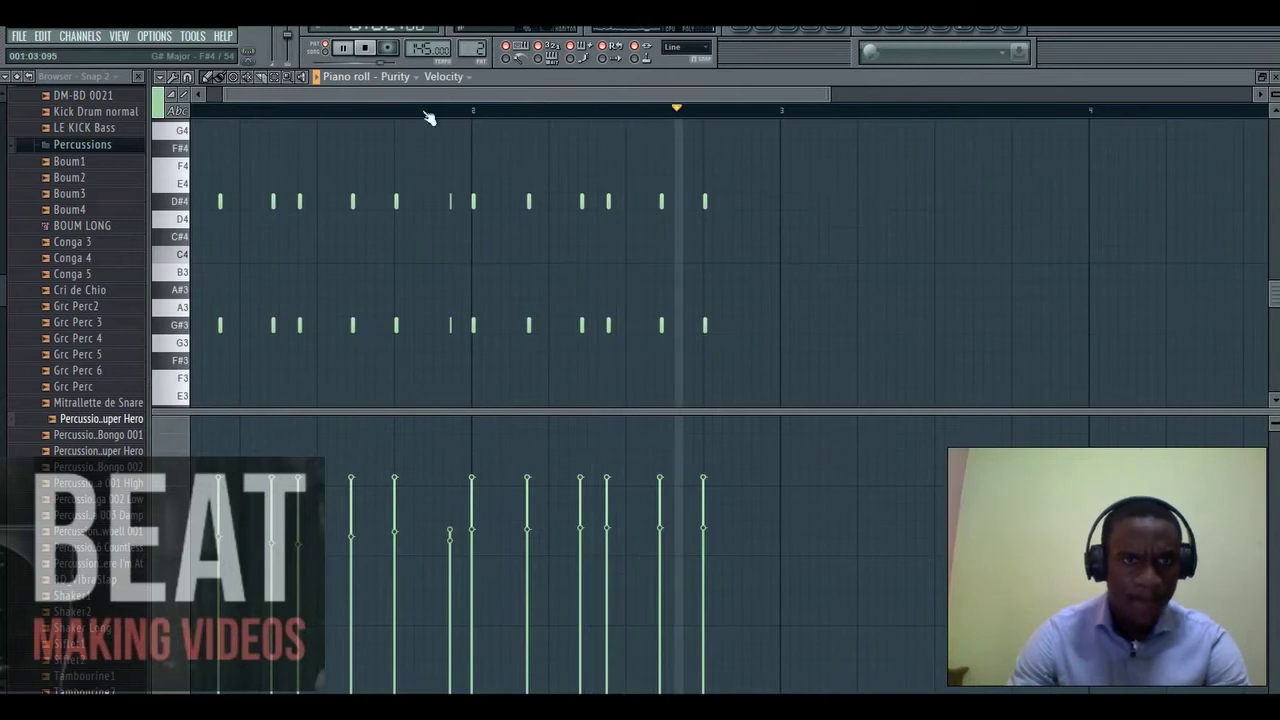
key("space")
key("F6")
left_click(698, 222)
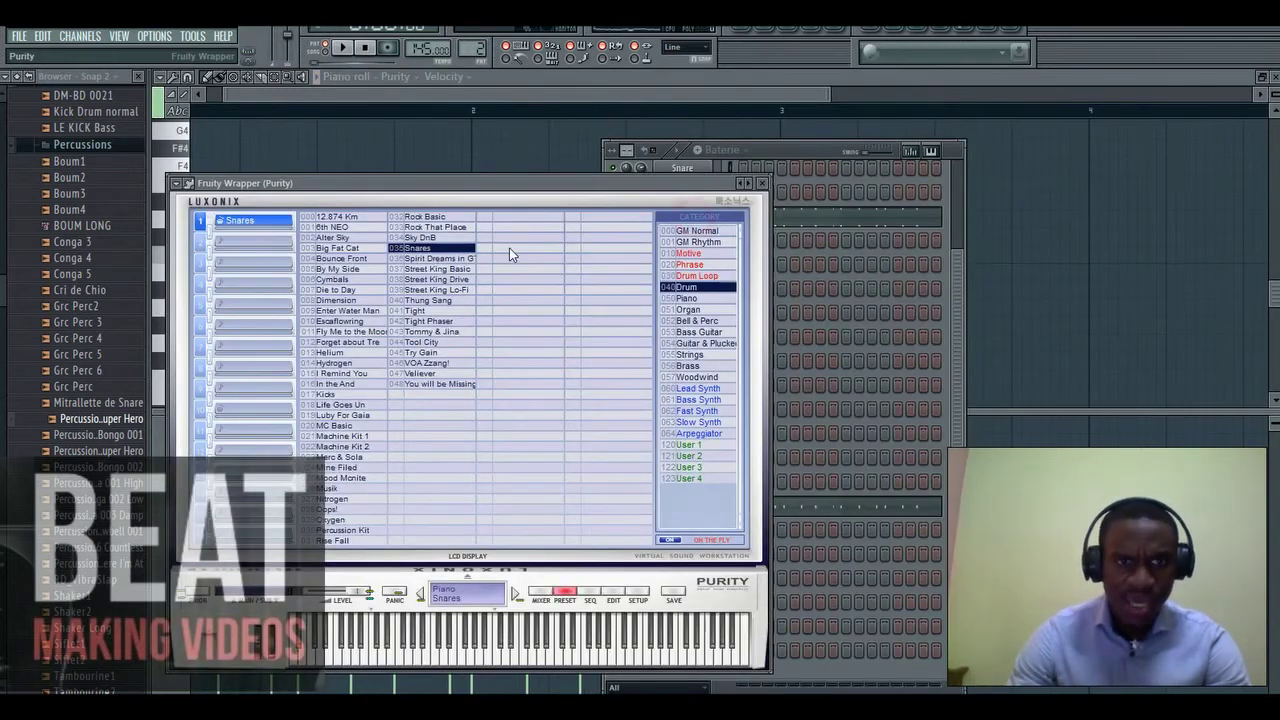
left_click_drag(564, 195, 692, 196)
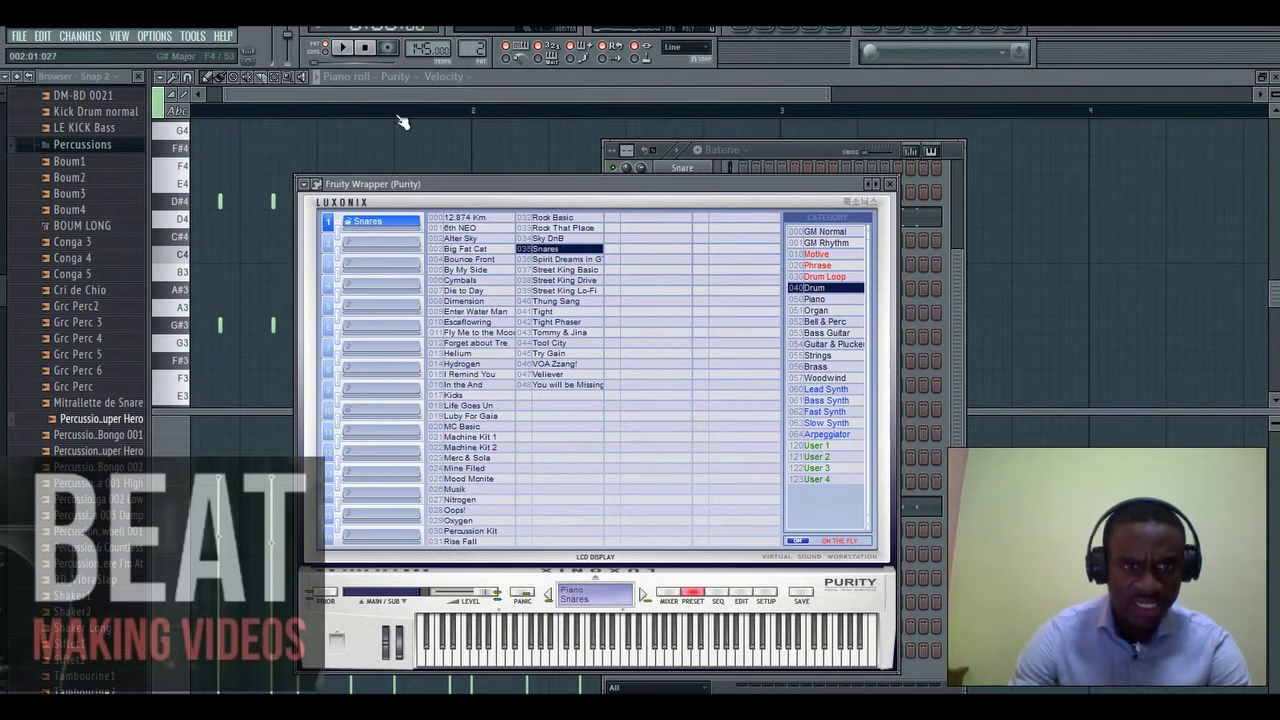
key("F7")
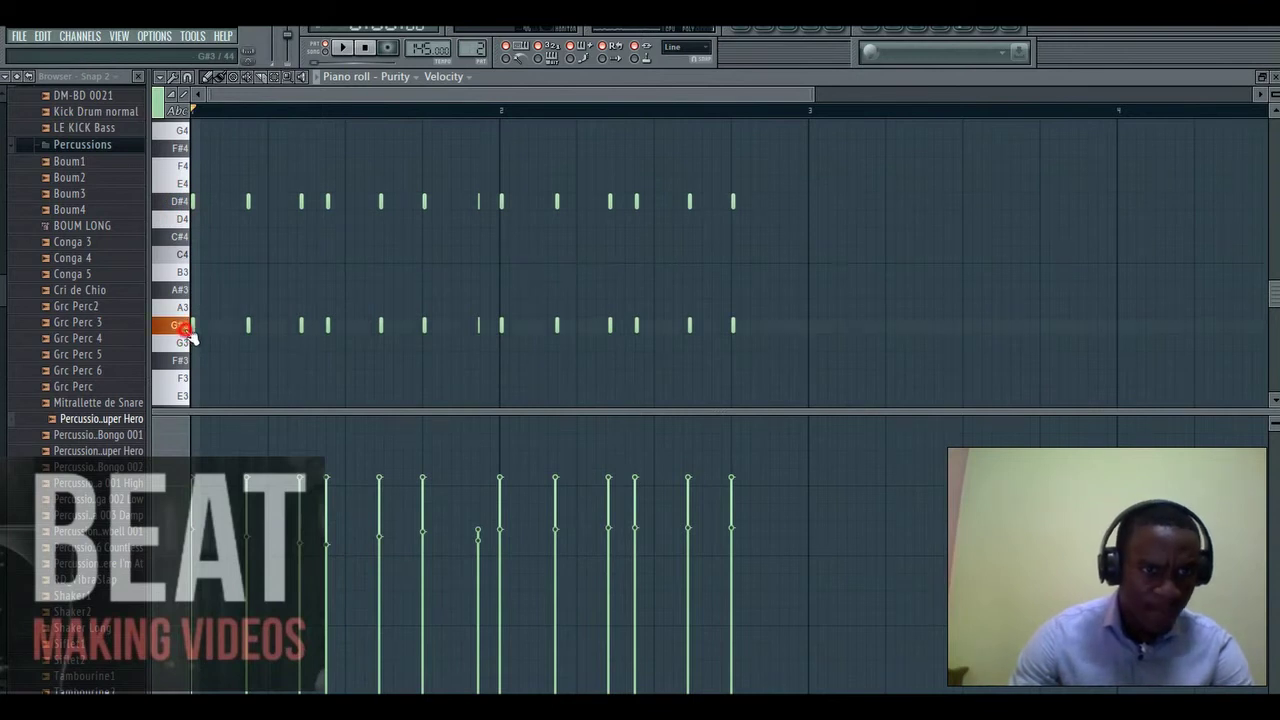
- Audition the RD_Snare_4 channel of the Baterie pattern and examine its channel settings
left_click(765, 27)
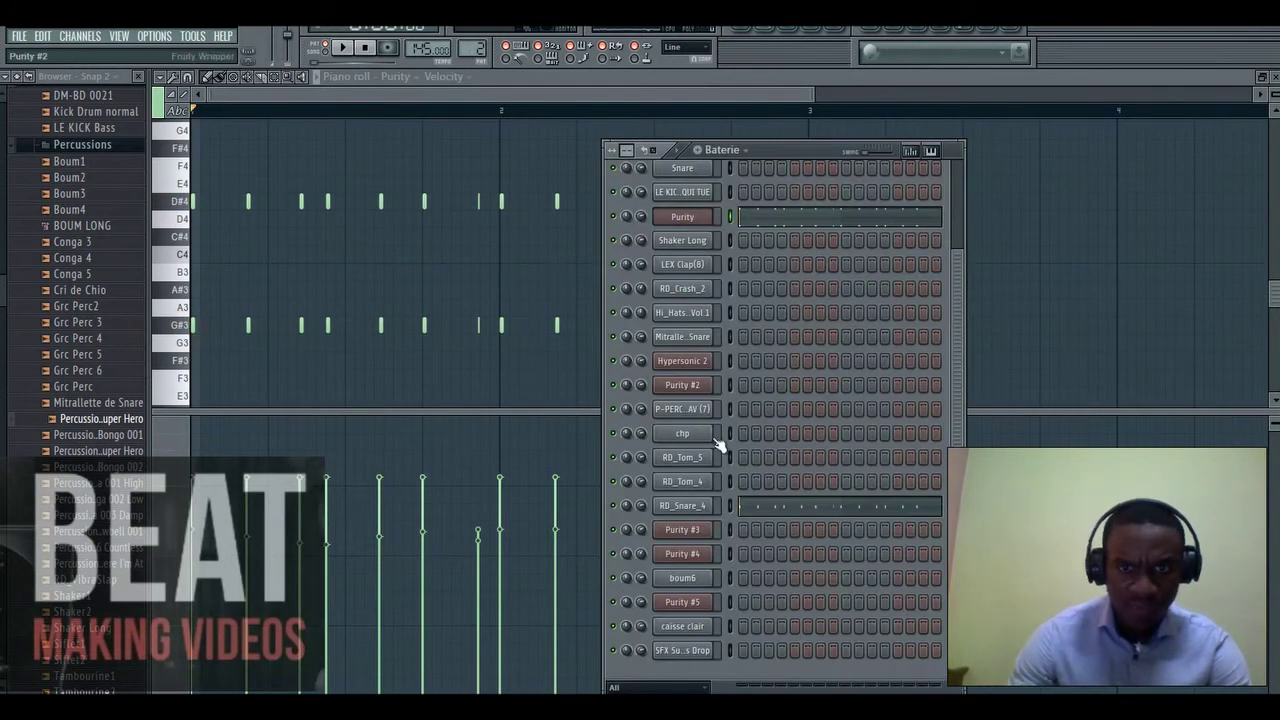
left_click(730, 506)
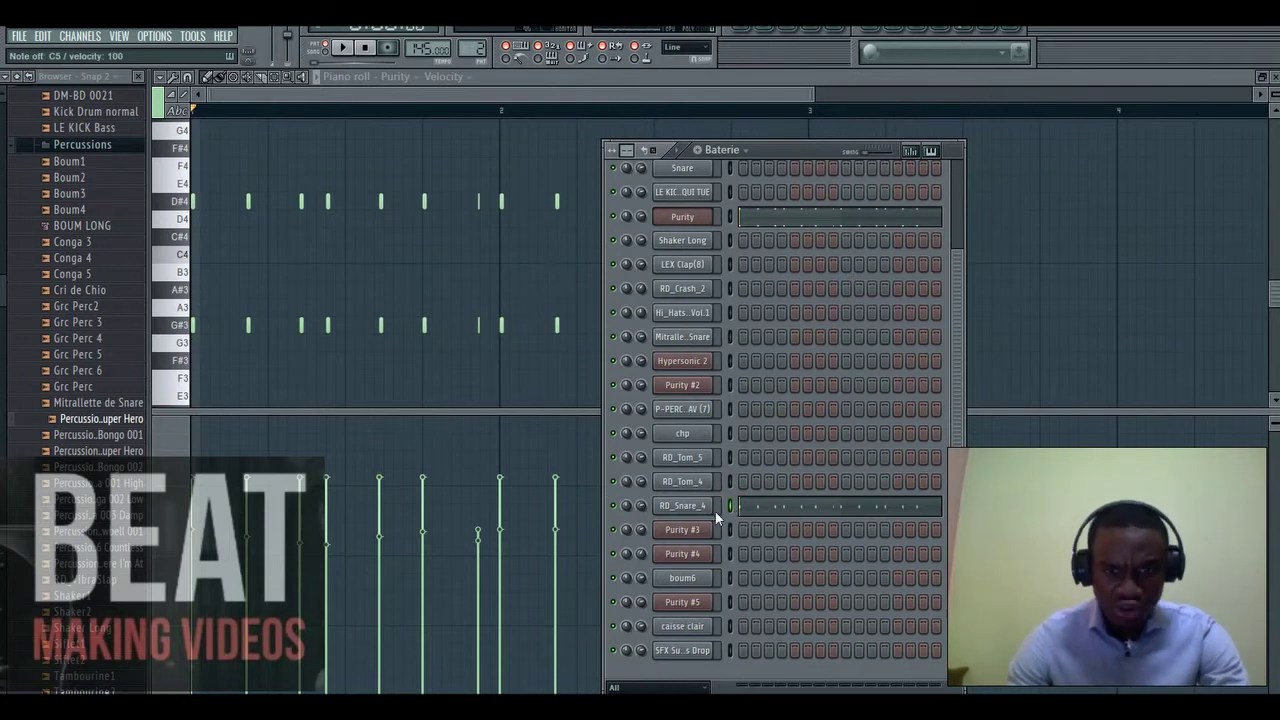
left_click(707, 511)
left_click_drag(632, 185, 620, 185)
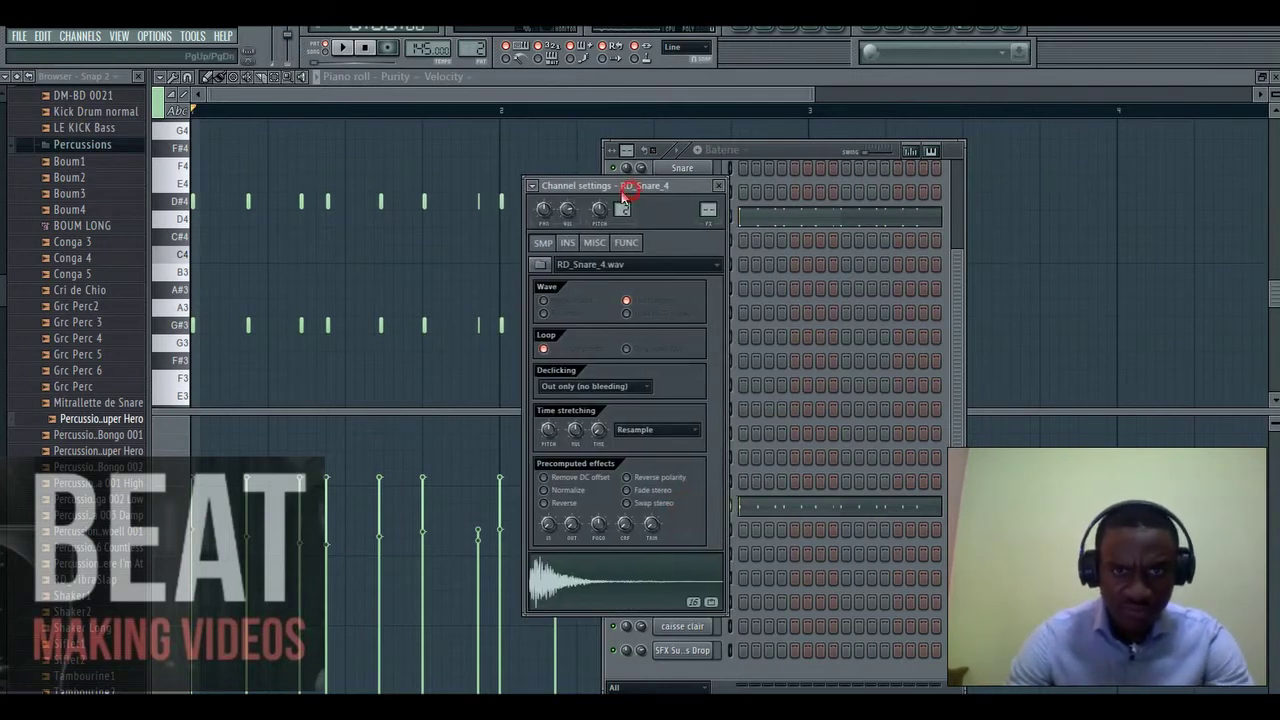
left_click(720, 185)
left_click(658, 96)
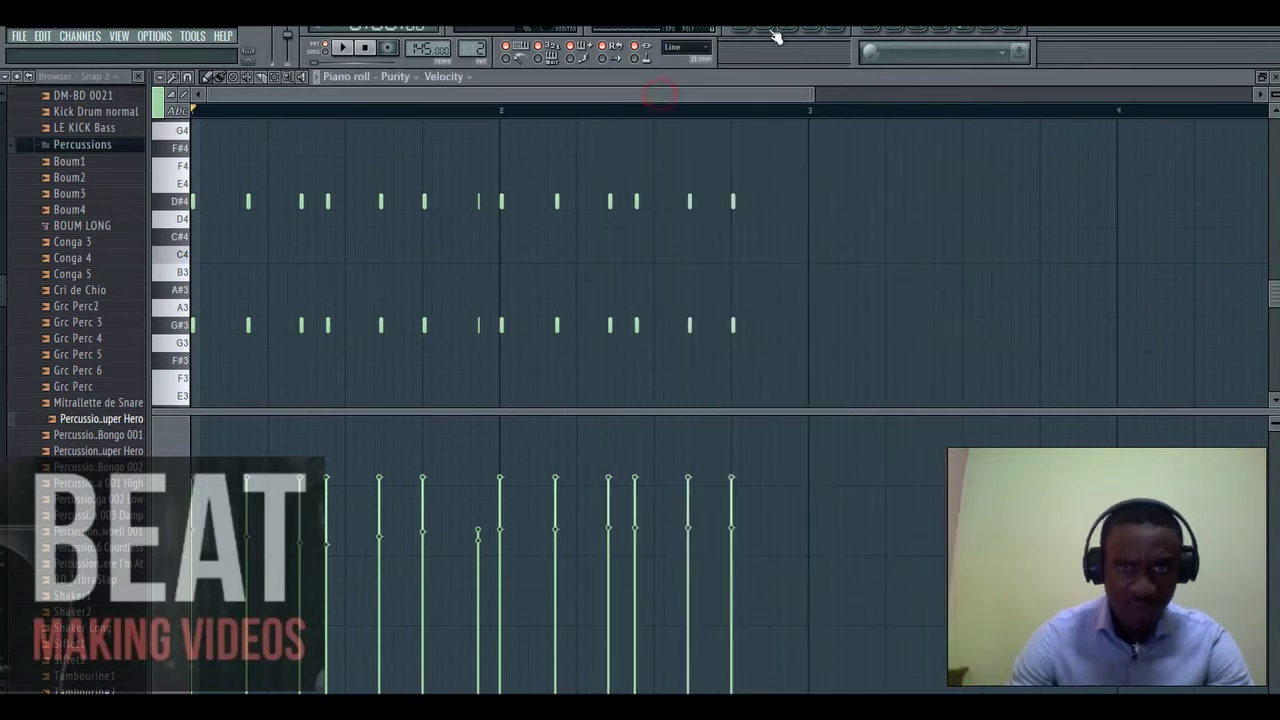
- Audition the LE KICK QUI TUE channel of the Kick pattern and examine its channel settings
left_click(640, 34)
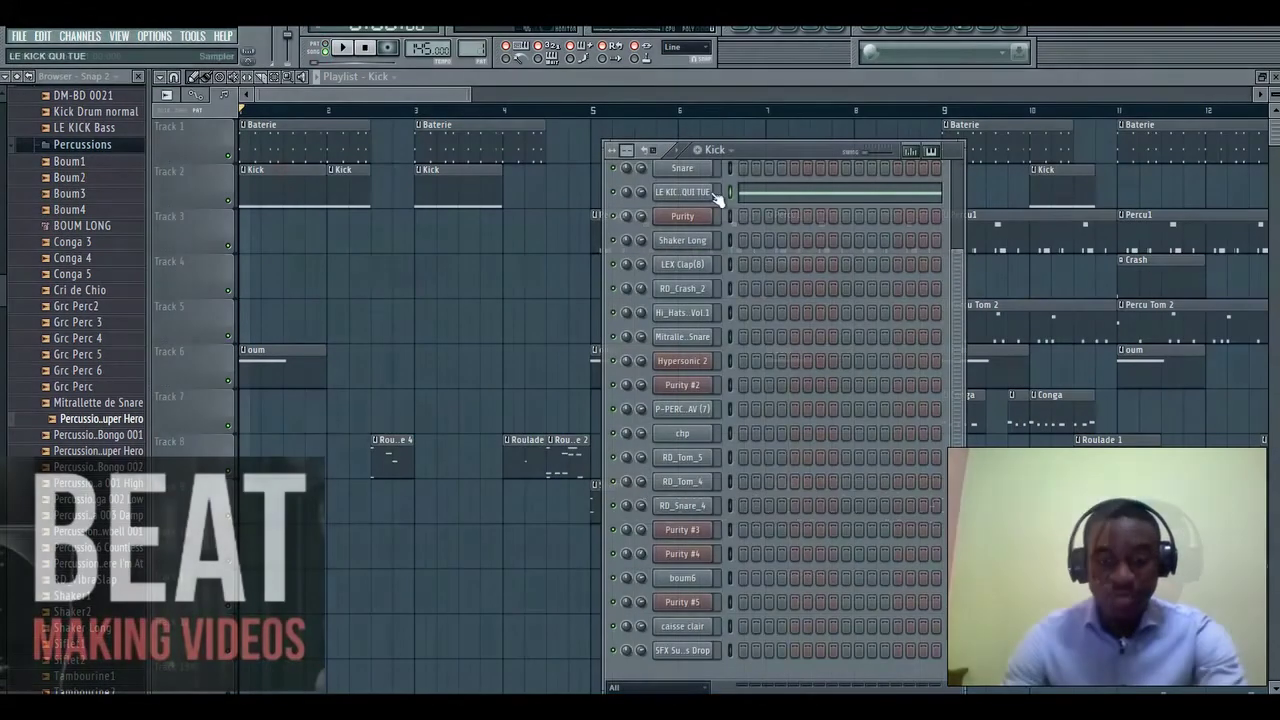
left_click(714, 193)
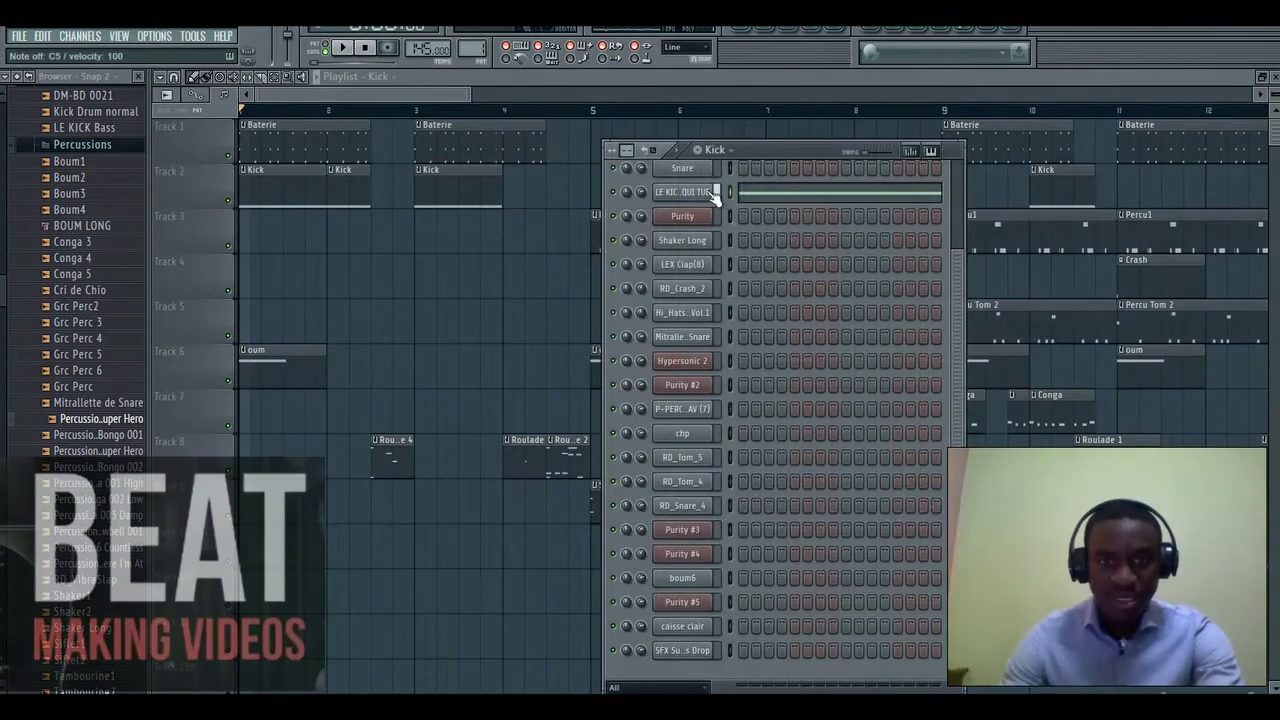
left_click(711, 195)
left_click_drag(656, 185, 640, 169)
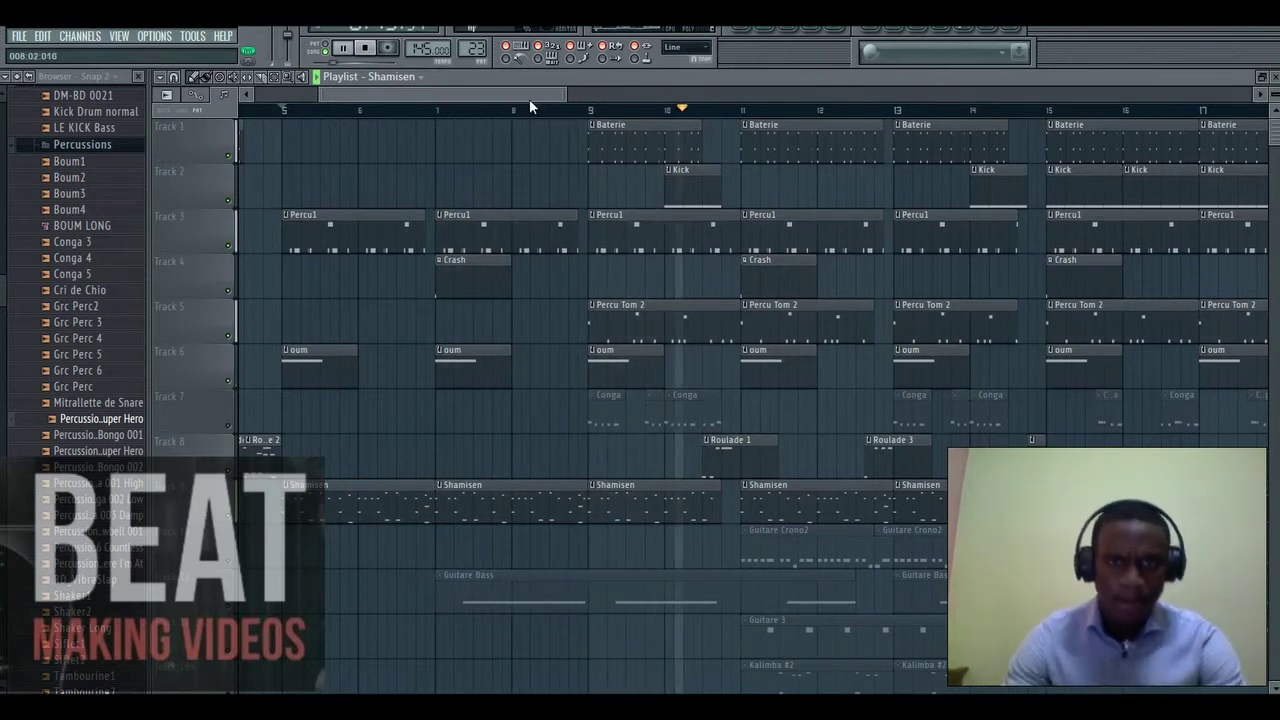
- Stop playback and copy all the upper melody notes, E5 to A5, from the Shamisen pattern's Hypersonic 2 piano roll
left_click_drag(529, 99, 585, 94)
key("space")
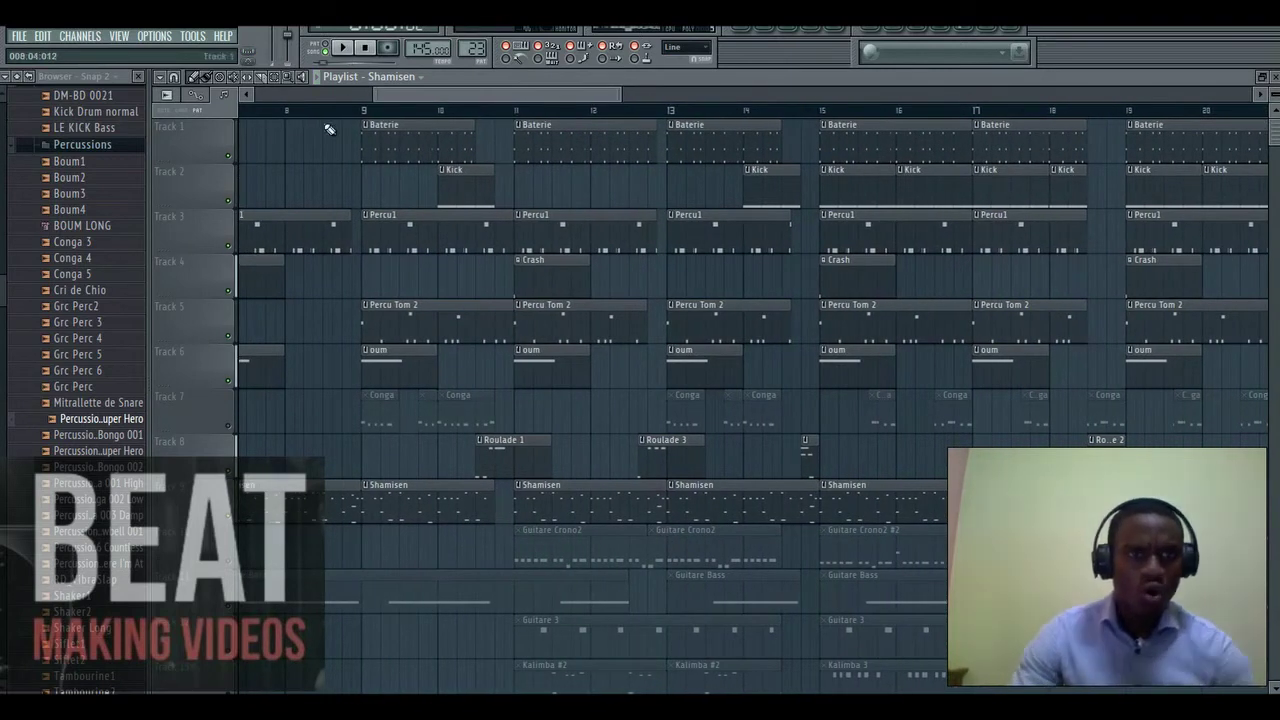
left_click(765, 29)
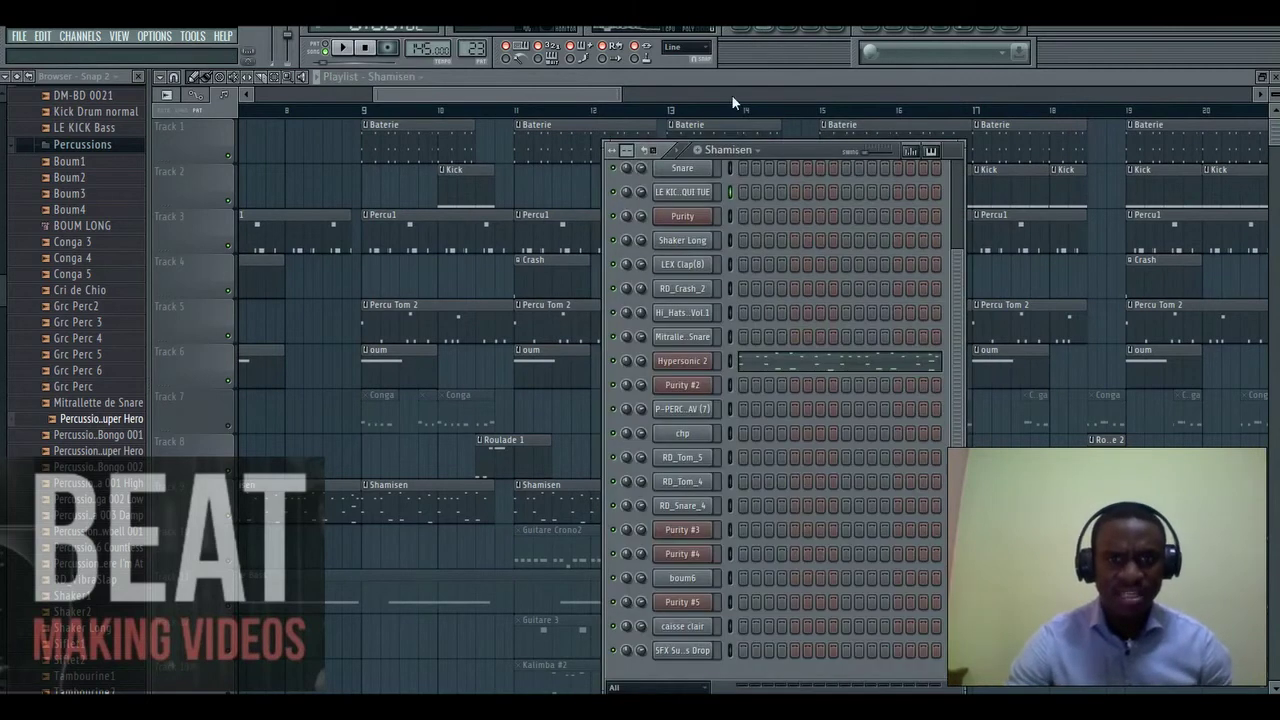
left_click(853, 366)
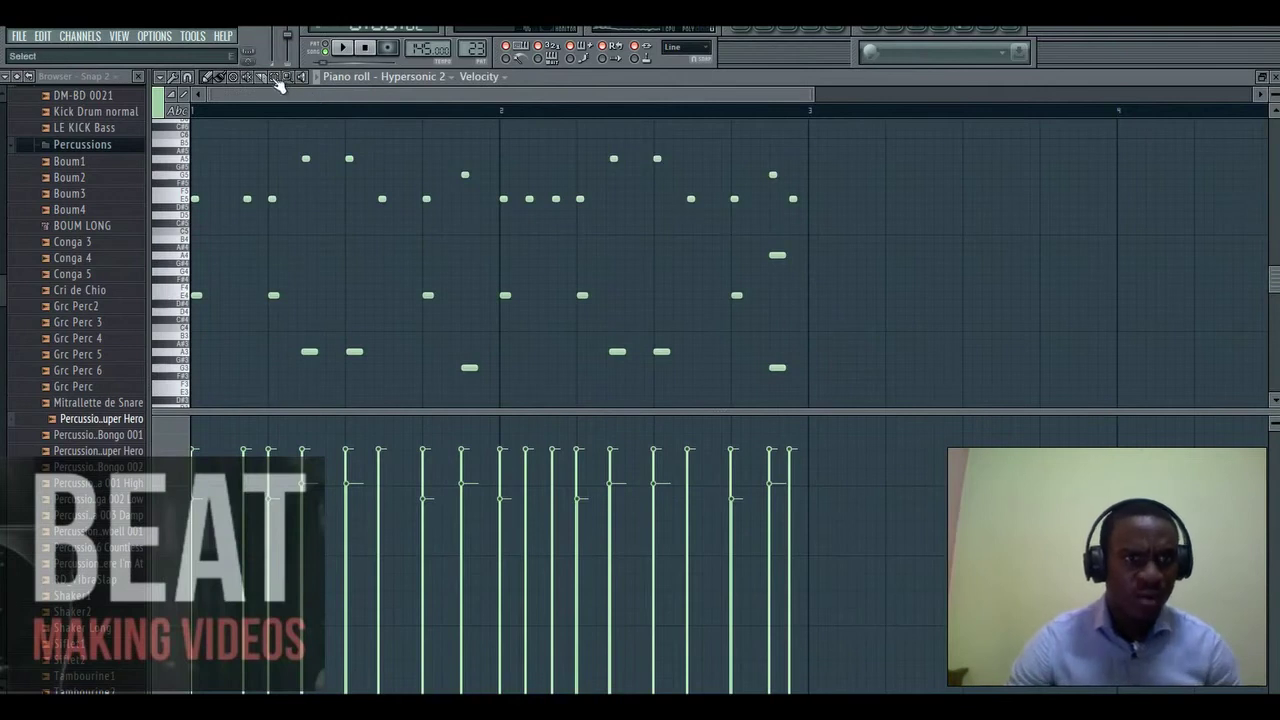
left_click_drag(180, 150, 178, 234)
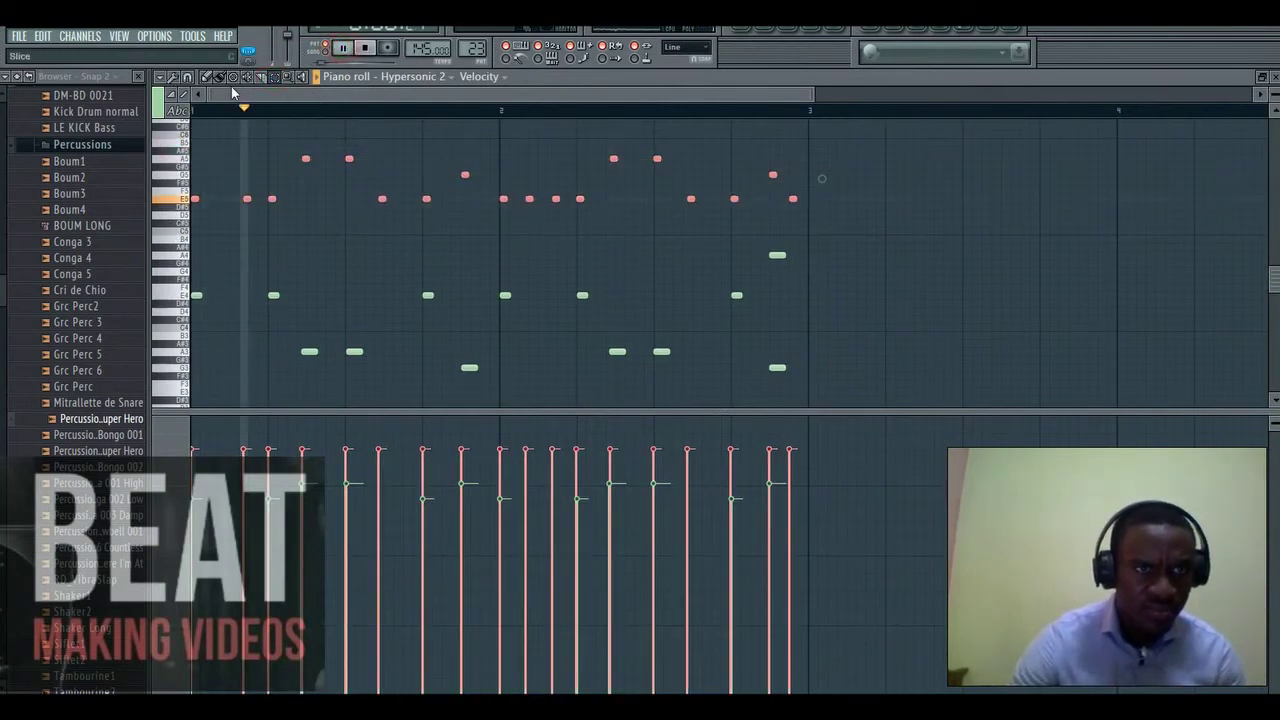
left_click(160, 77)
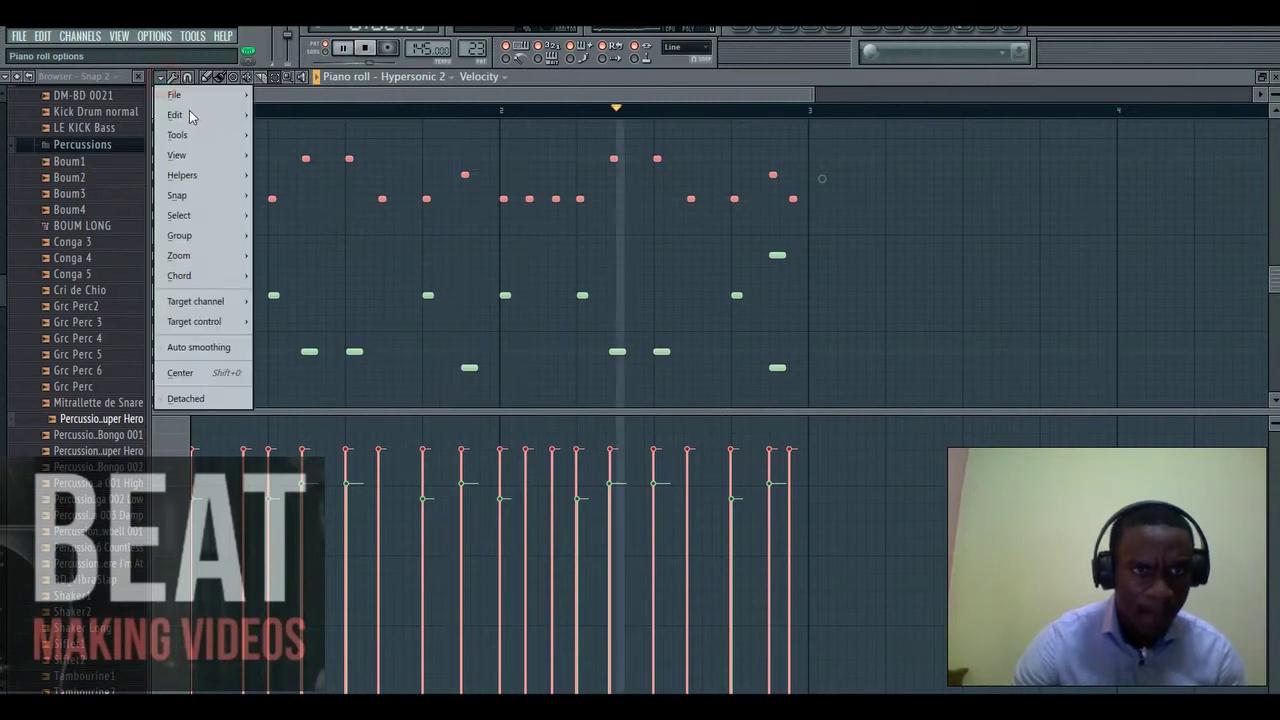
mouse_move(189, 112)
left_click(292, 131)
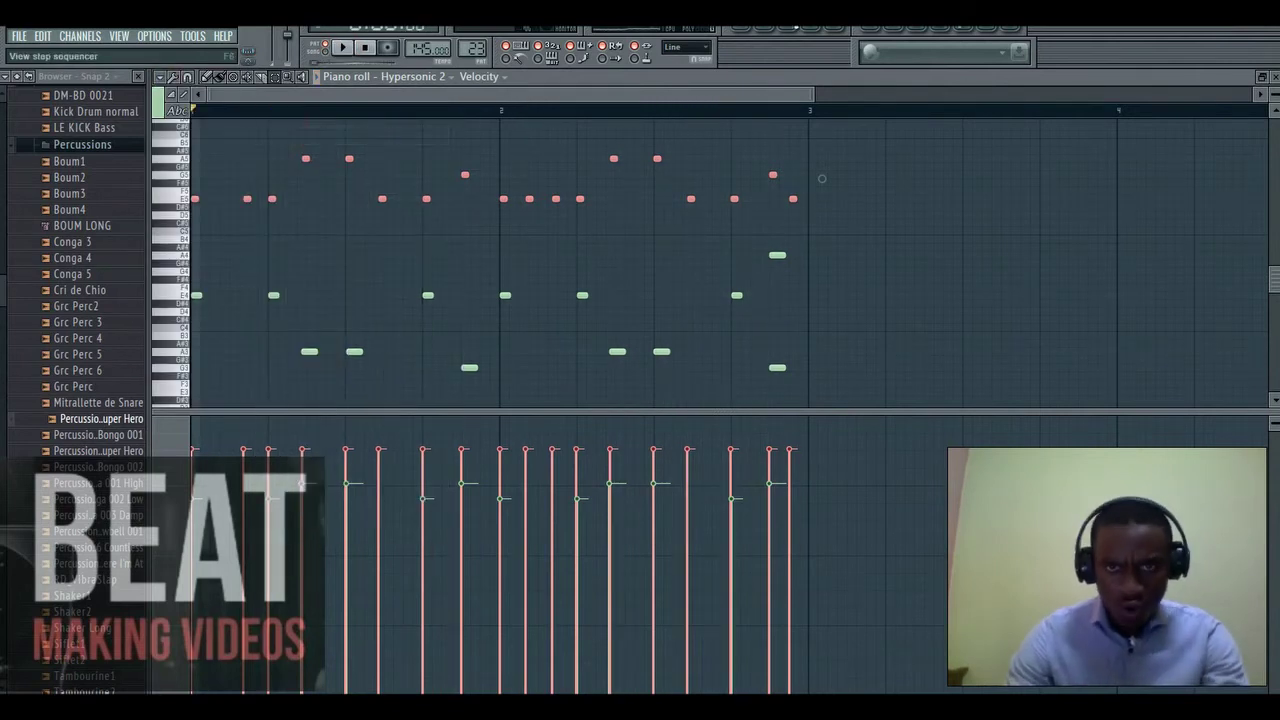
- Select the Purity #3 channel and check its Crono Elektrik preset in the Guitar & Plucked category
left_click(774, 30)
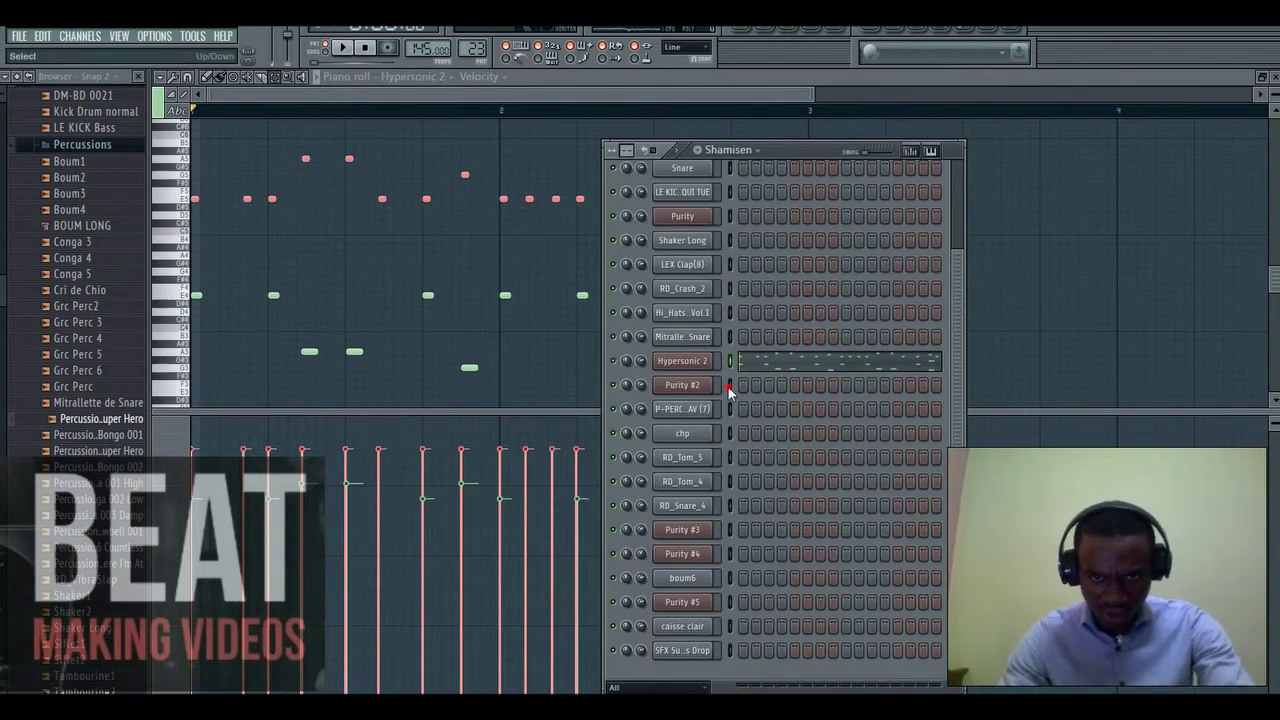
left_click(730, 529)
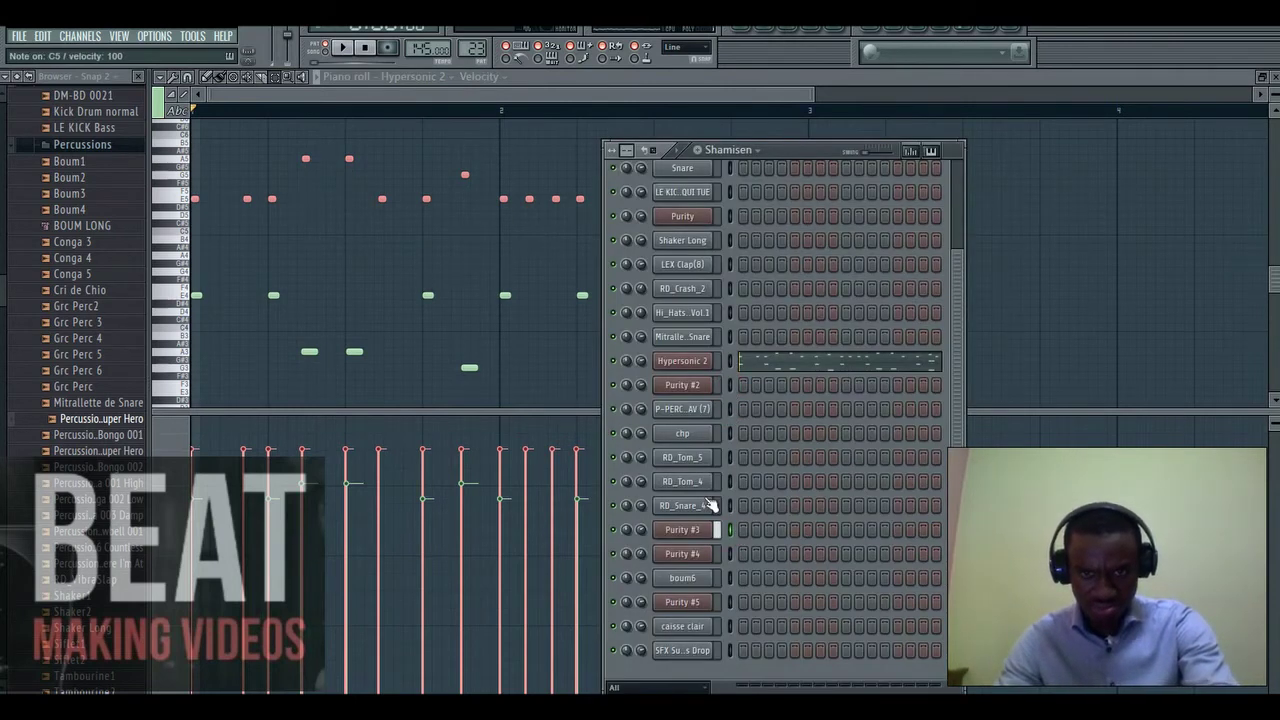
left_click(697, 529)
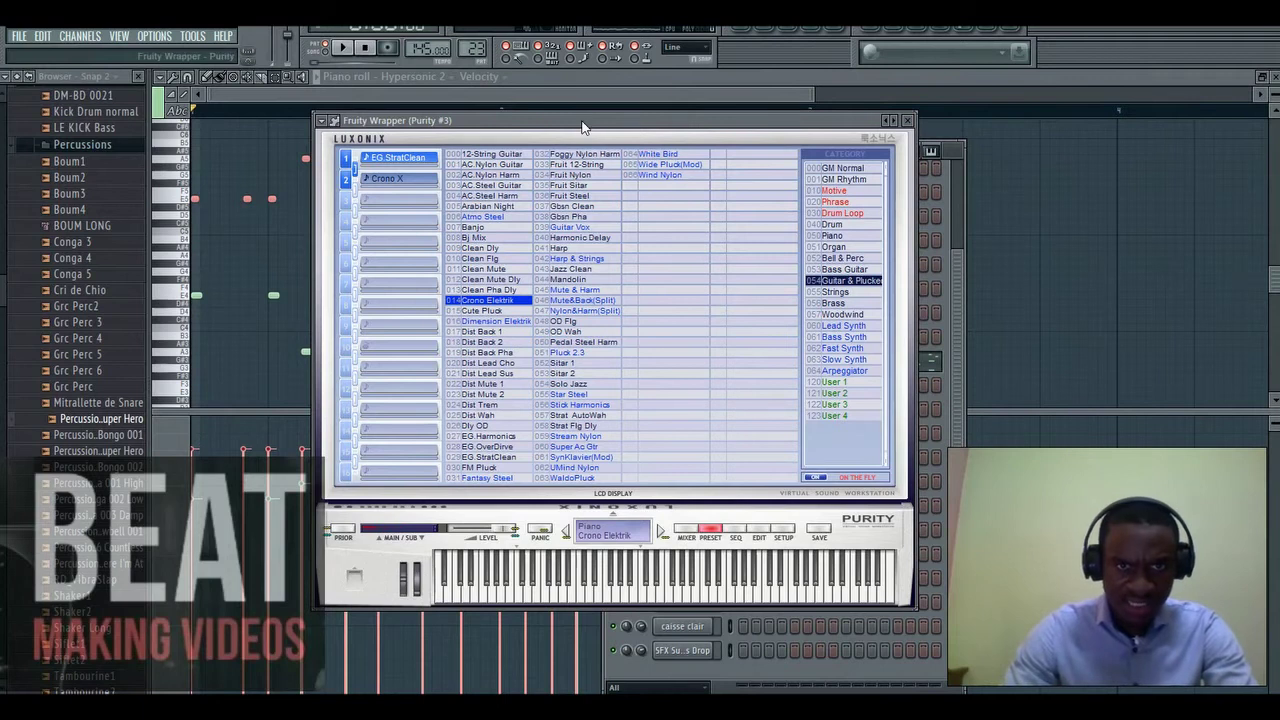
left_click_drag(583, 127, 583, 137)
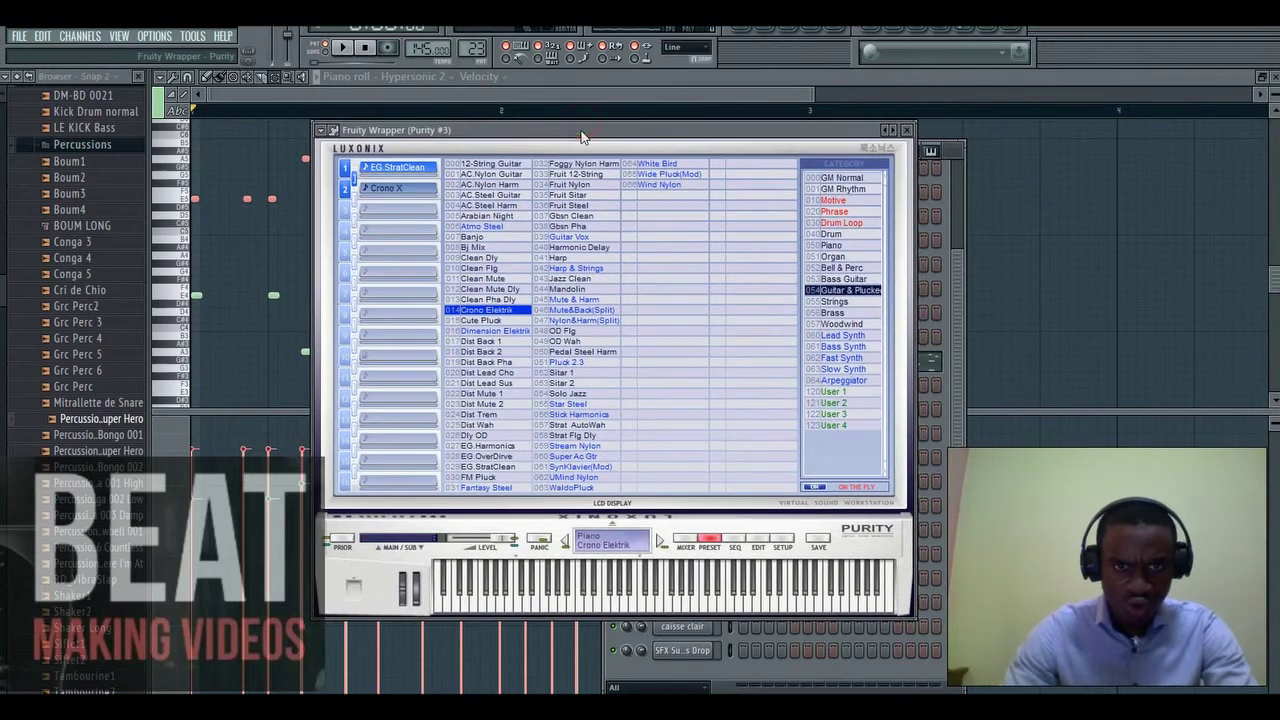
left_click(906, 131)
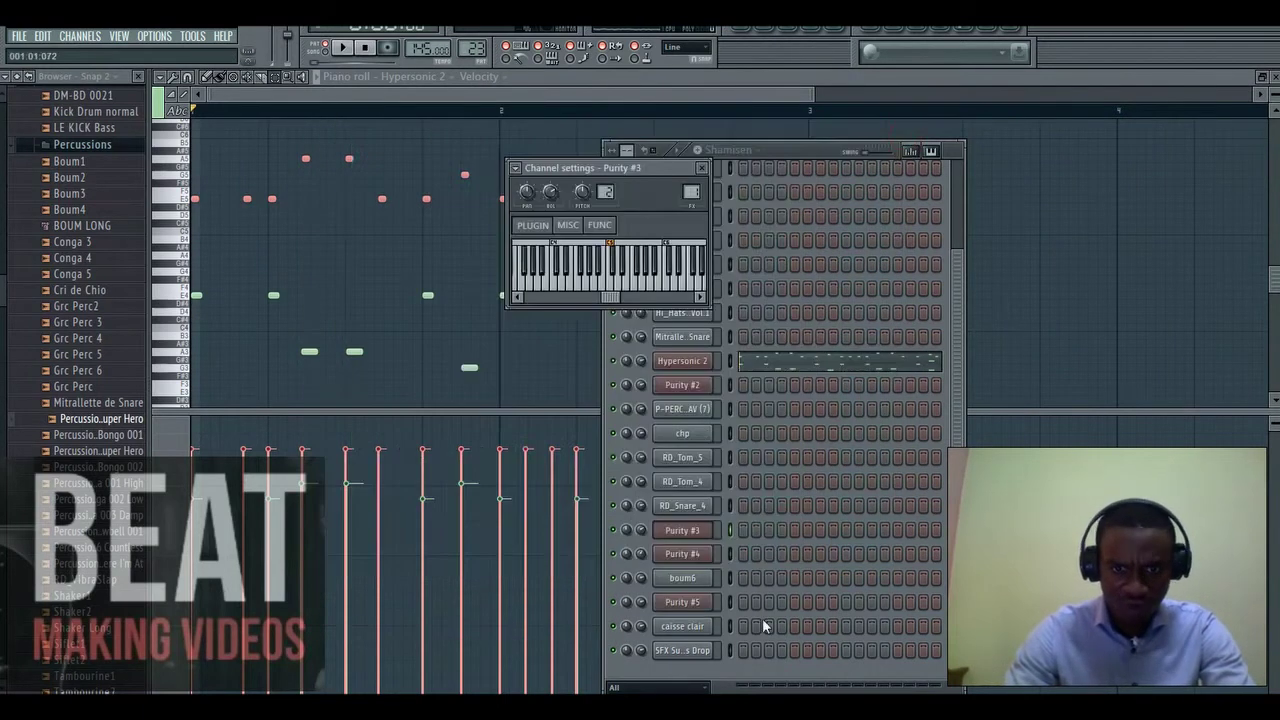
- Paste the copied melody notes into the empty Purity #3 piano roll of pattern 24
left_click(700, 151)
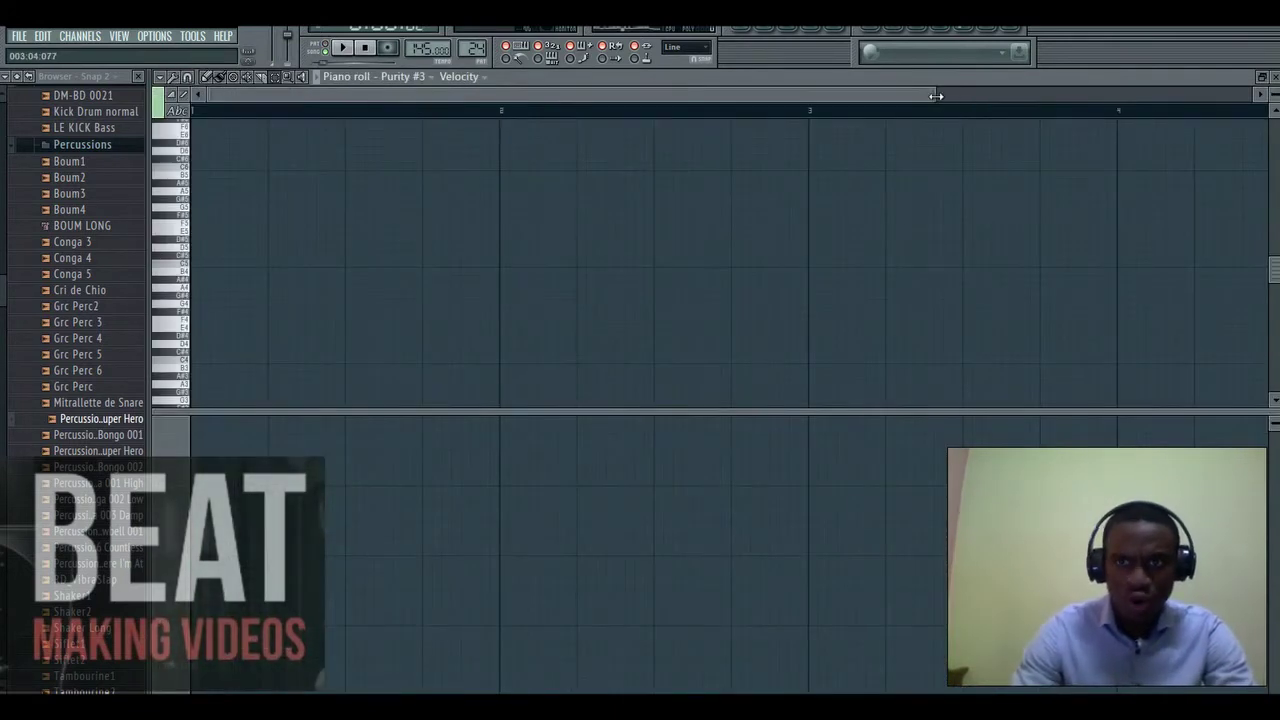
left_click_drag(936, 95, 780, 95)
left_click(160, 76)
mouse_move(176, 115)
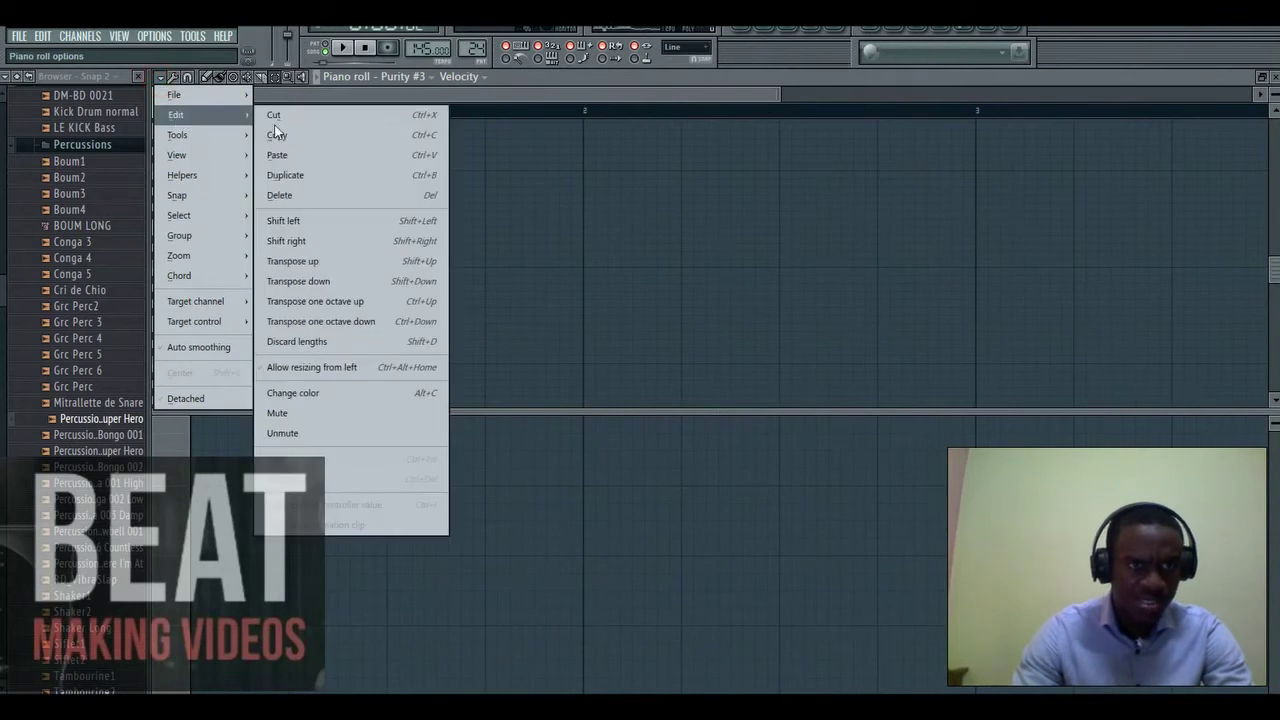
left_click(297, 157)
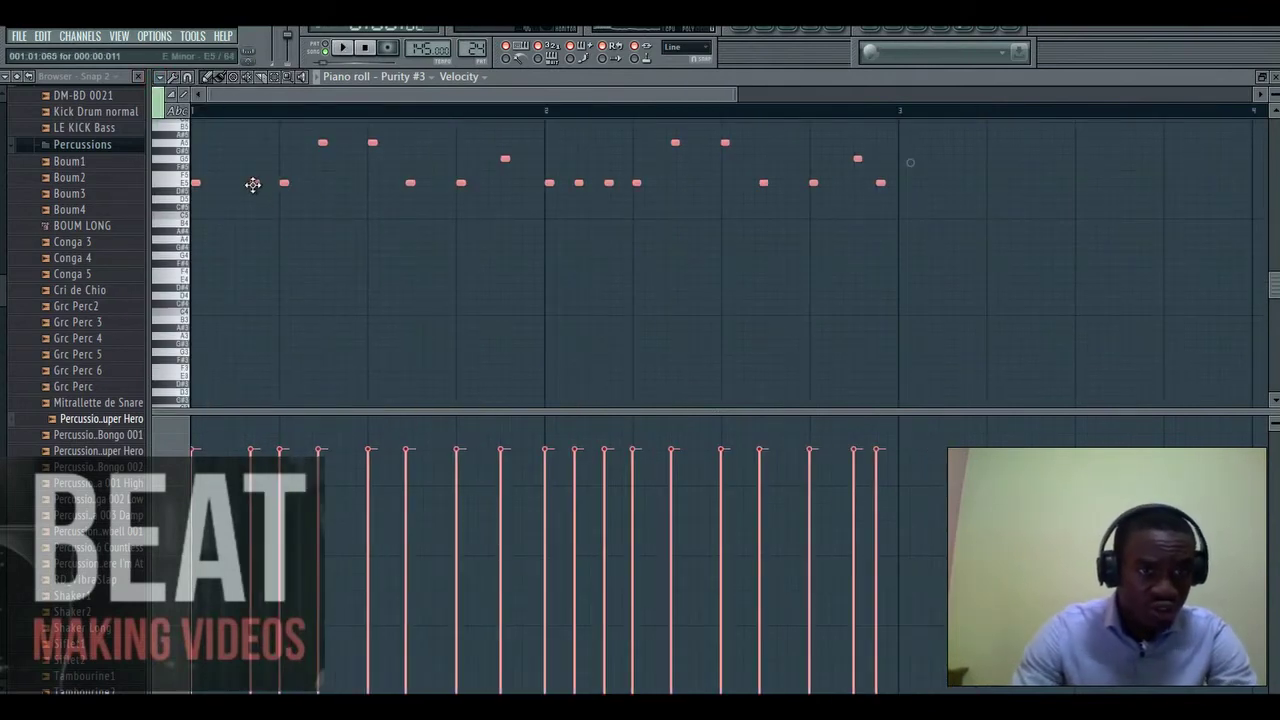
- Move the pasted melody down one octave to E4–A4, deselect the notes, and play the pattern
left_click_drag(240, 236, 237, 295)
key("ctrl+d")
key("space")
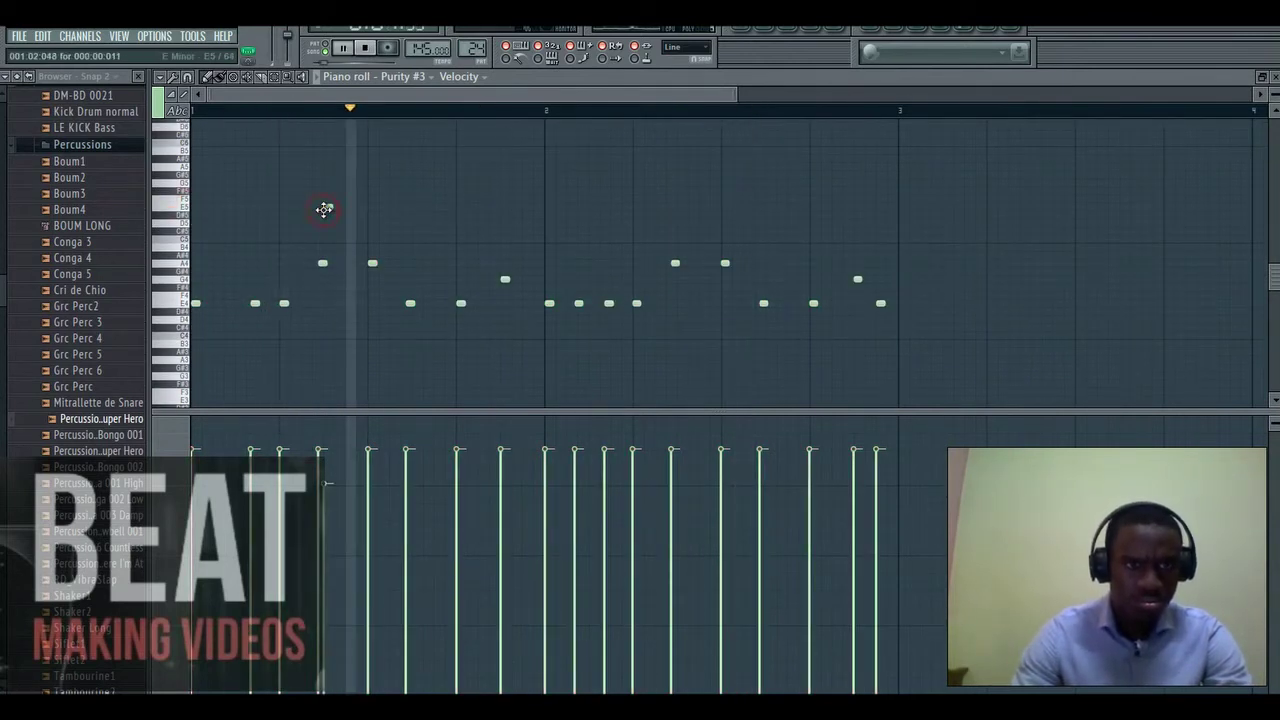
key("space")
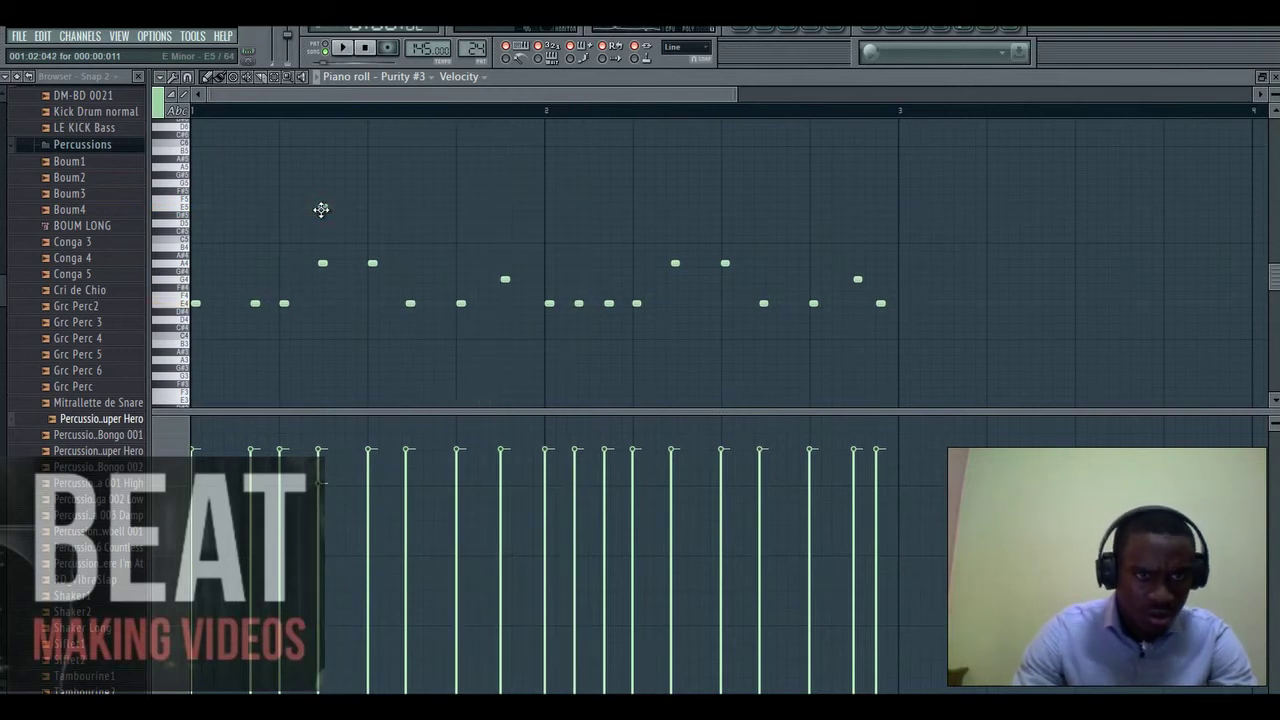
- Name the new pattern 25 "Accord Guitare", add it to playlist track 17 at bar 5, and reopen the Purity #3 piano roll
left_click(772, 31)
left_click(698, 152)
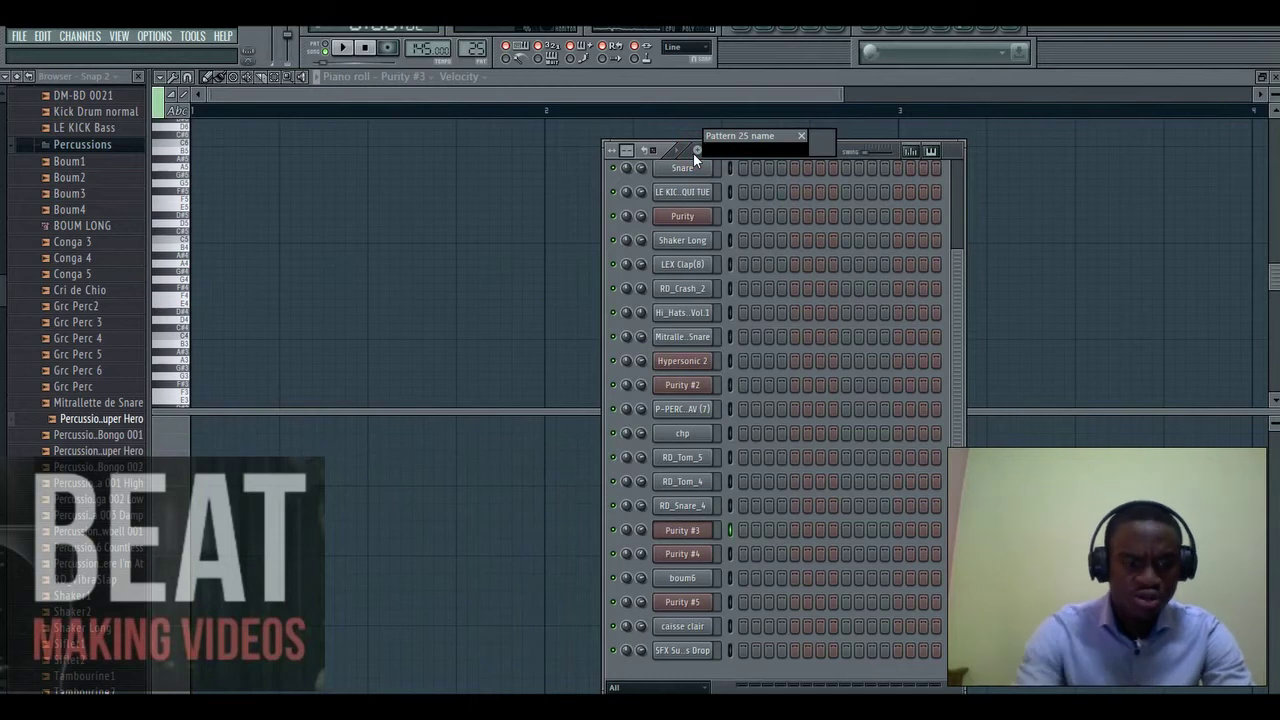
type("Accord Guitare")
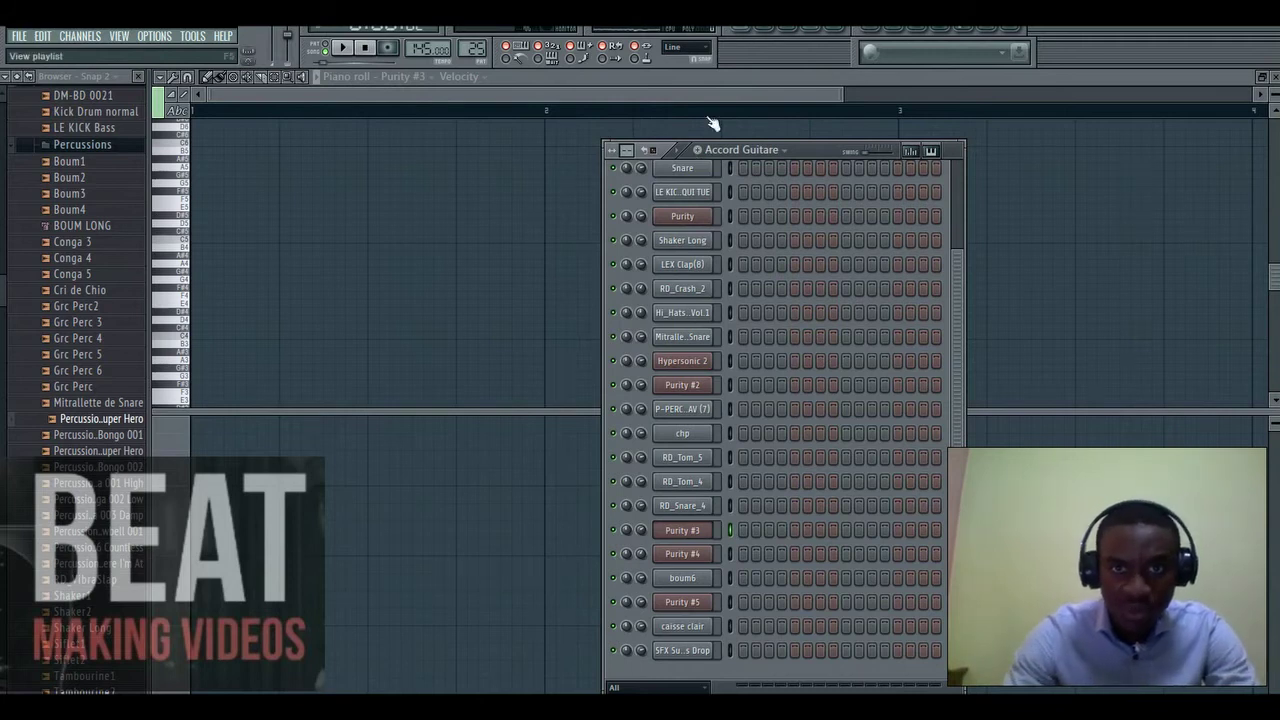
key("F5")
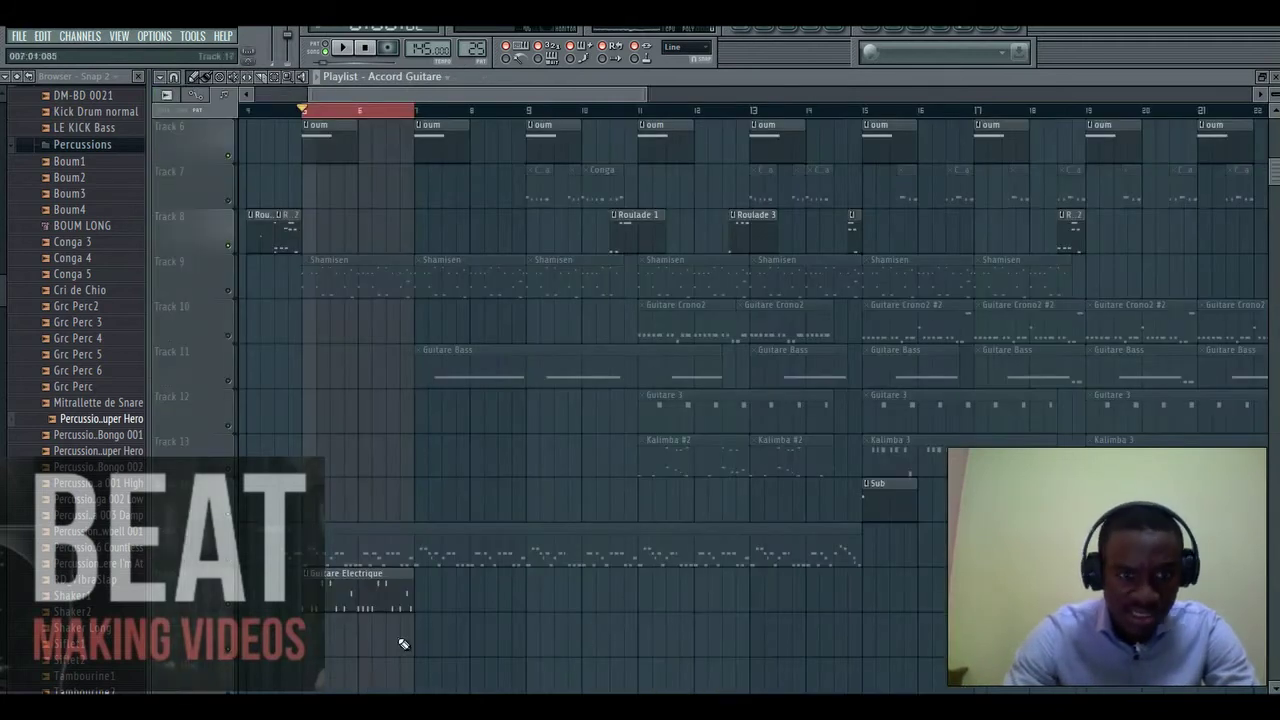
left_click(800, 28)
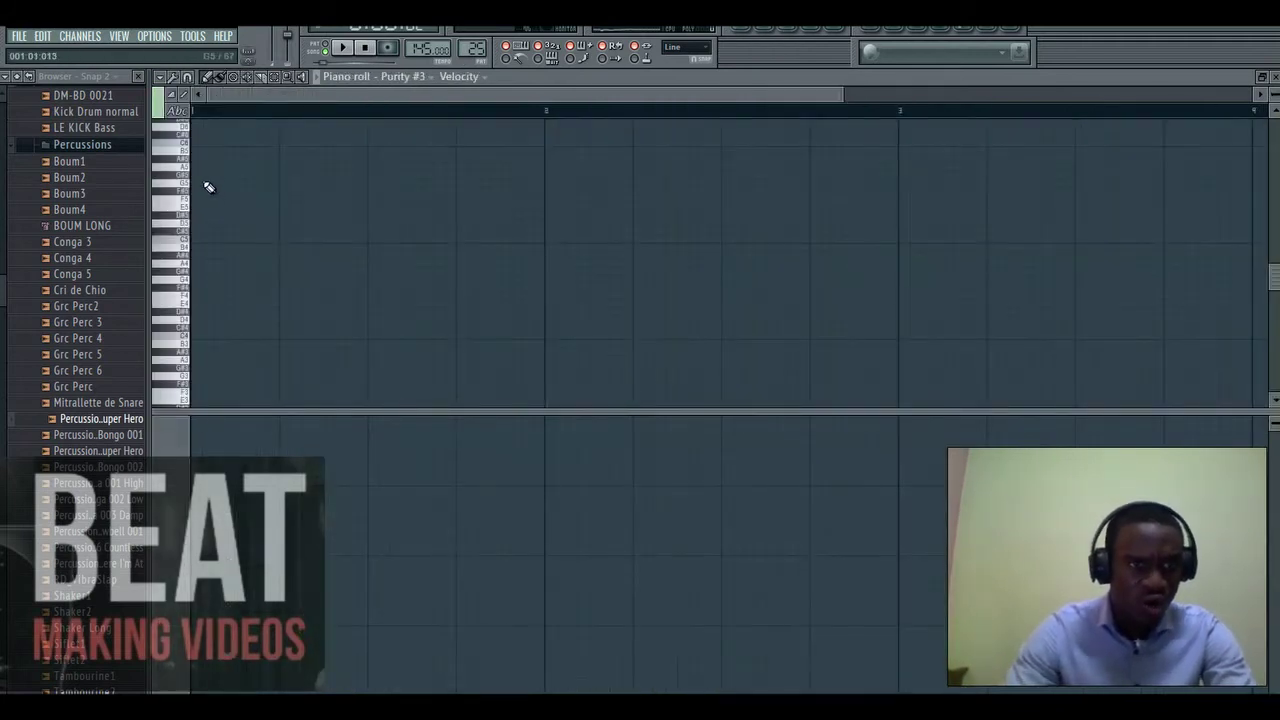
- Place two short E5 notes in bar 1 during playback, one just after beat 2 and one just after beat 4
key("space")
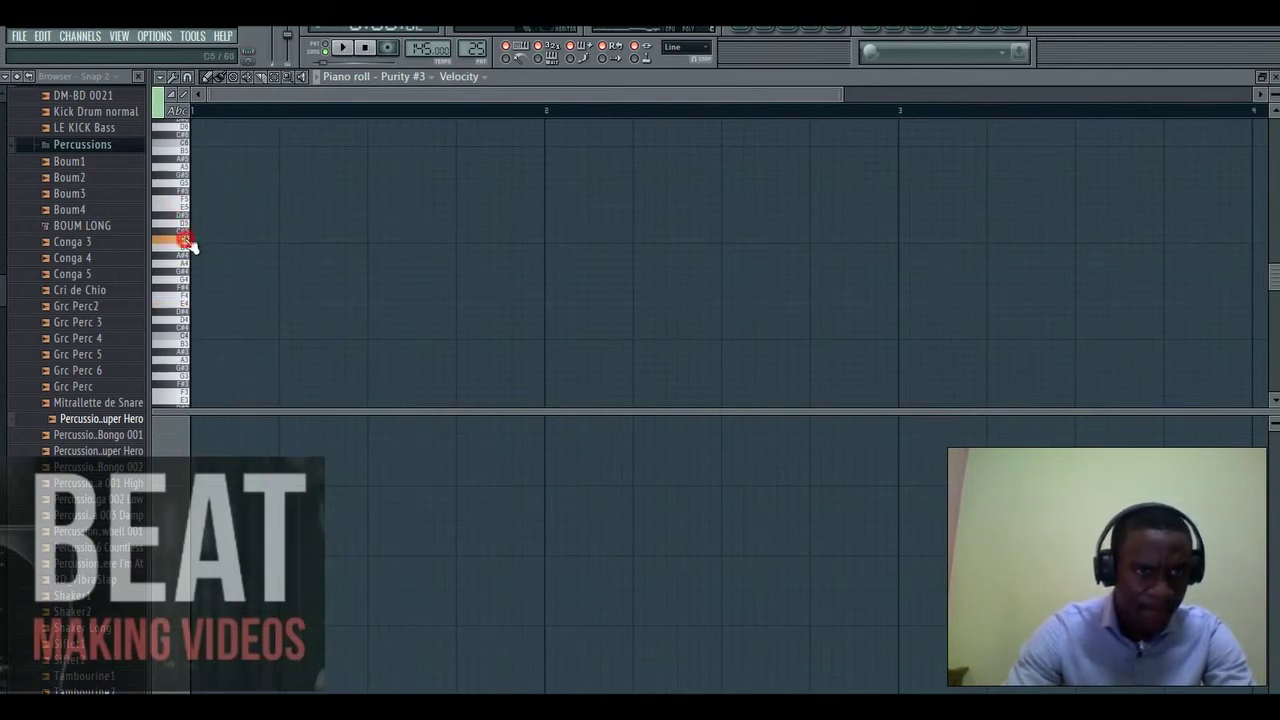
key("space")
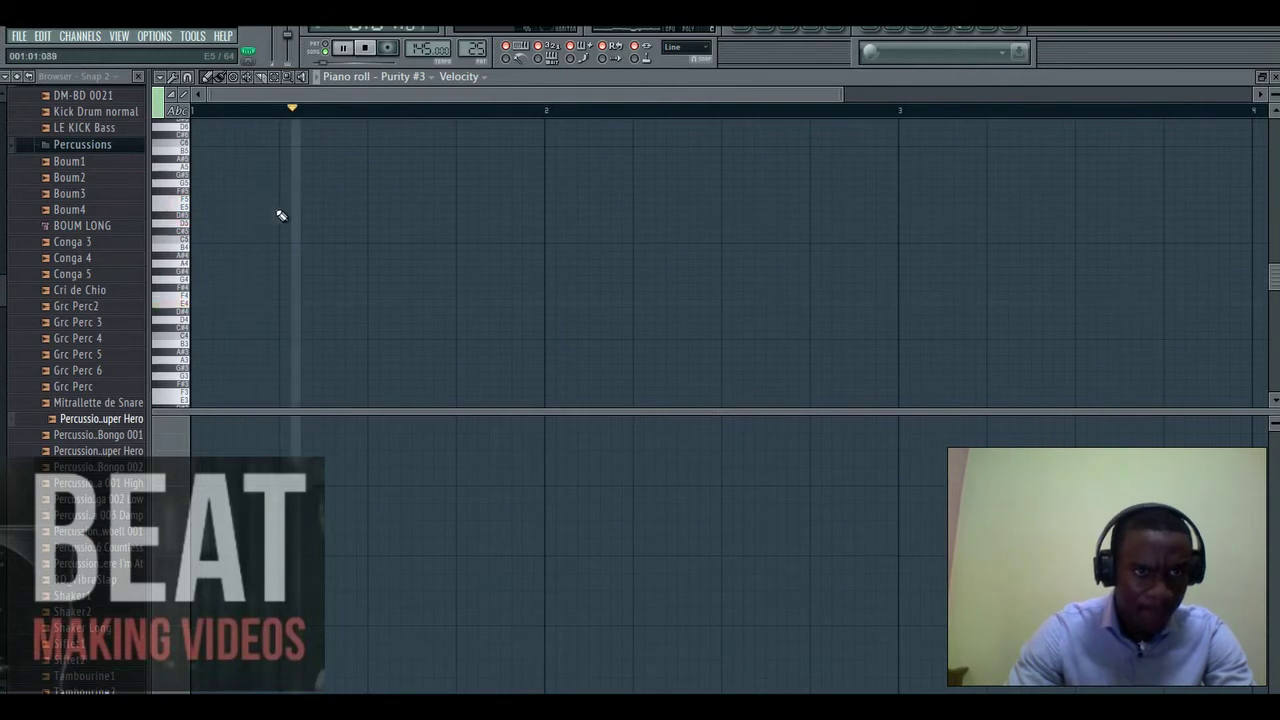
left_click(283, 206)
left_click_drag(289, 207, 323, 206)
key("space")
key("space")
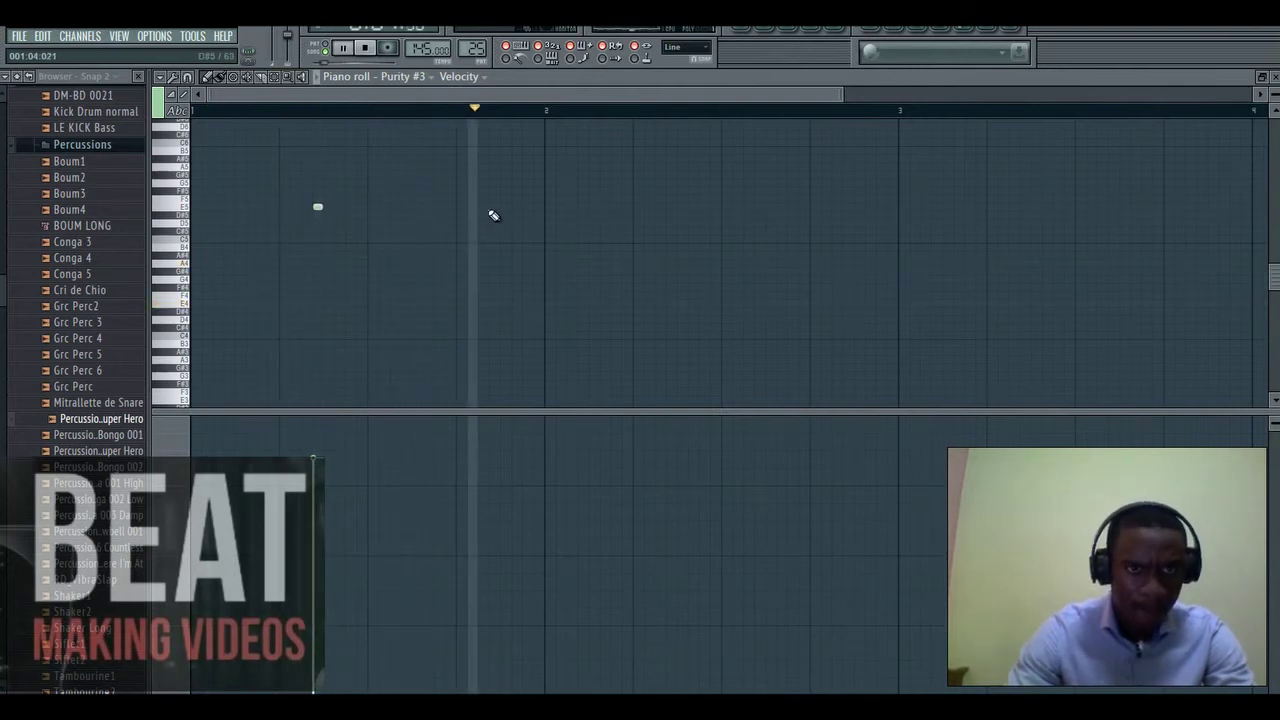
left_click(495, 203)
left_click_drag(496, 202, 493, 206)
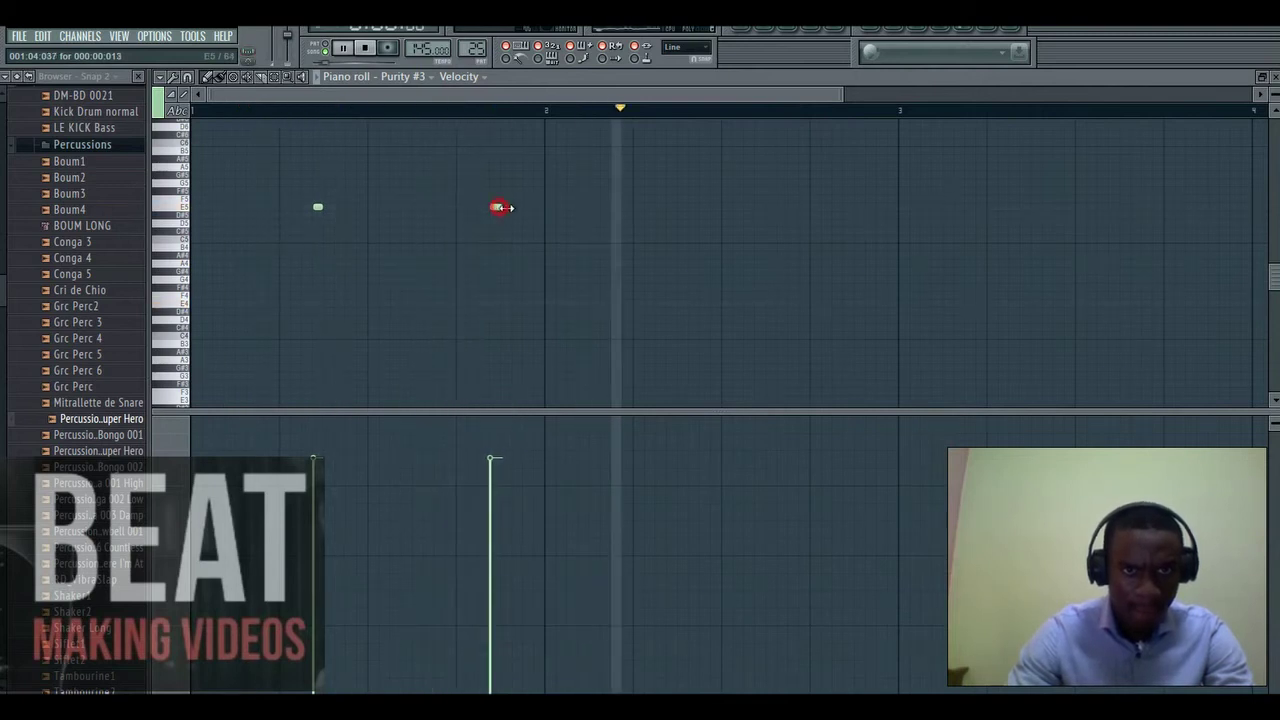
- Lengthen the two E5 notes and nudge both slightly later in bar 1
left_click_drag(843, 94, 642, 94)
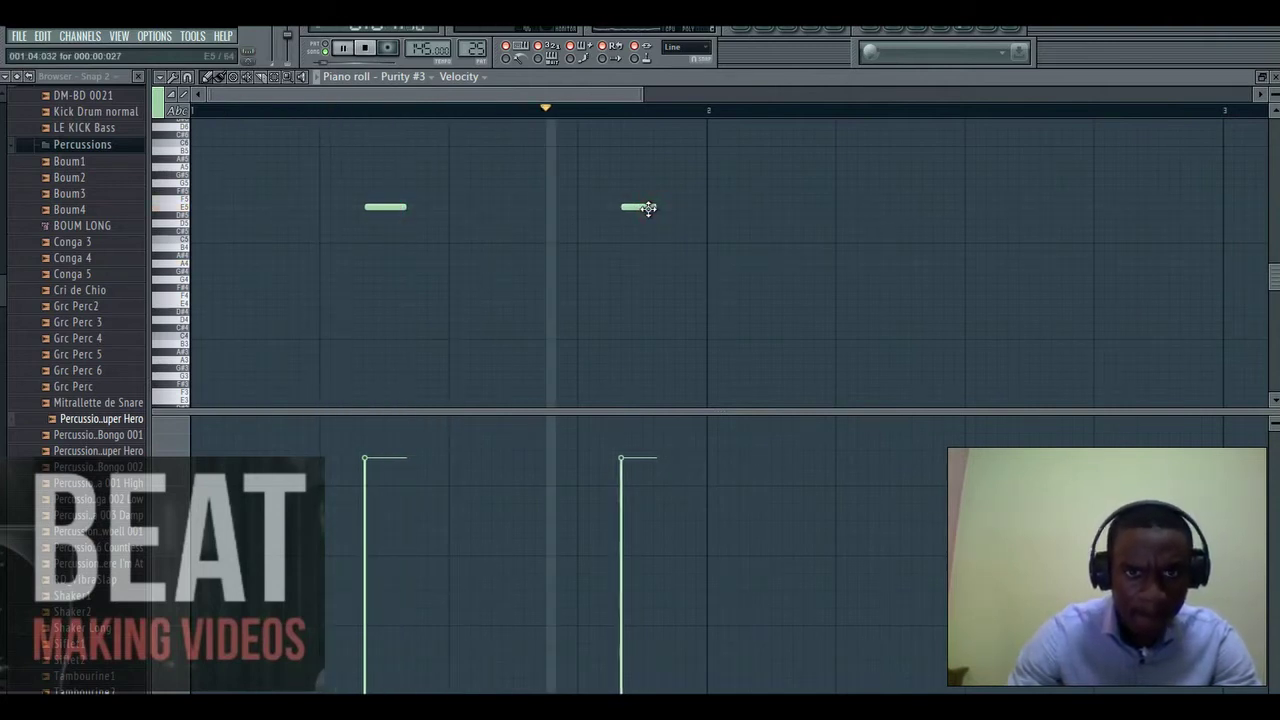
left_click_drag(648, 208, 657, 209)
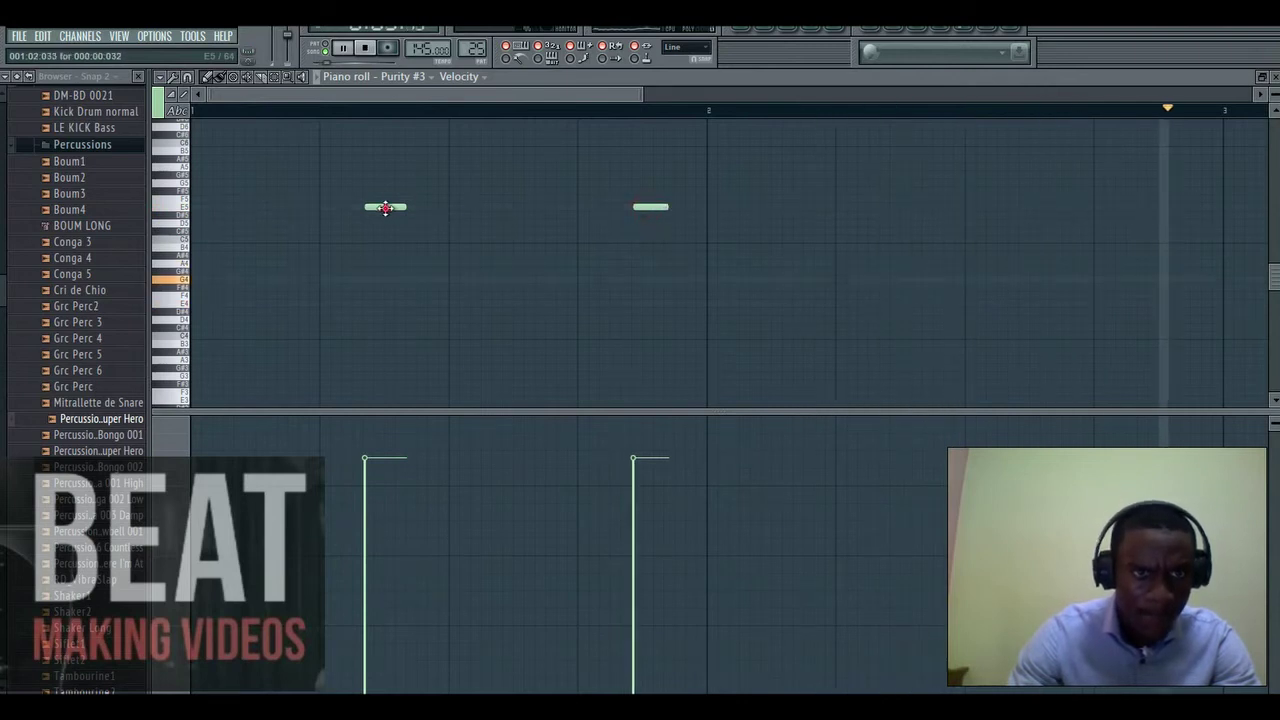
left_click_drag(386, 206, 393, 207)
left_click_drag(653, 207, 651, 207)
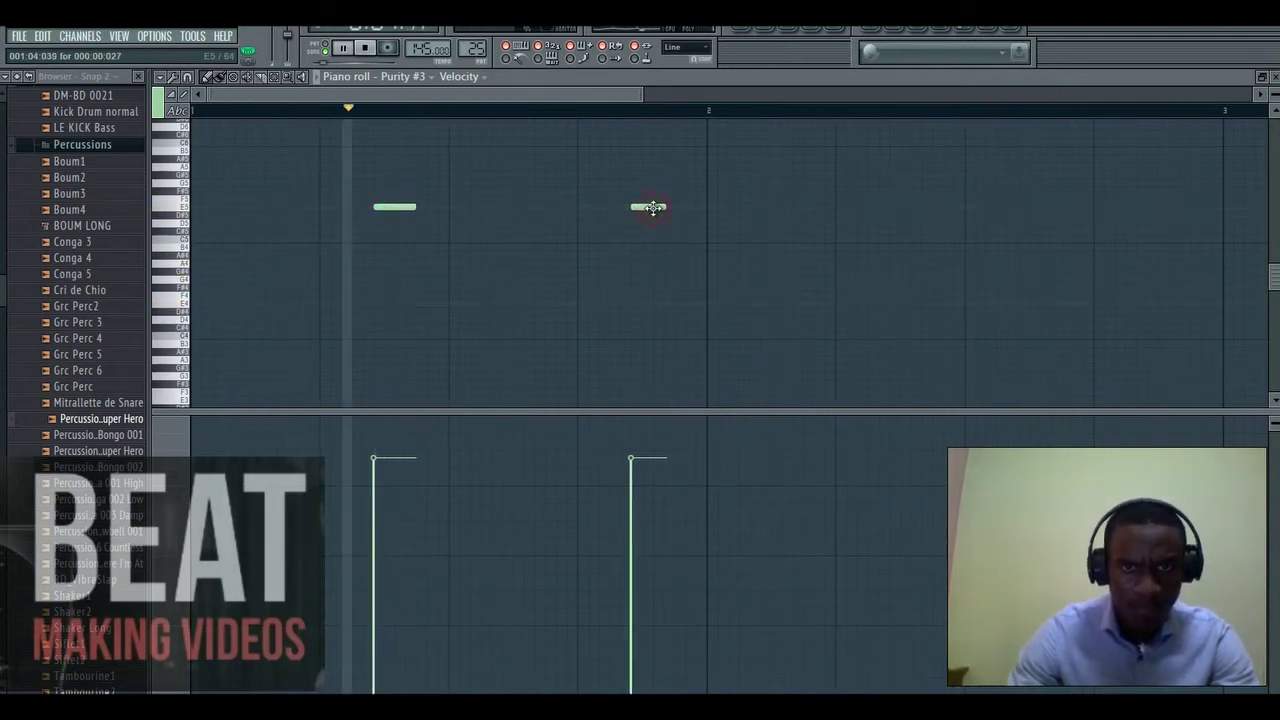
- Duplicate both E5 notes and move the copies to the matching positions in bar 2
left_click(275, 77)
left_click_drag(349, 143, 762, 334)
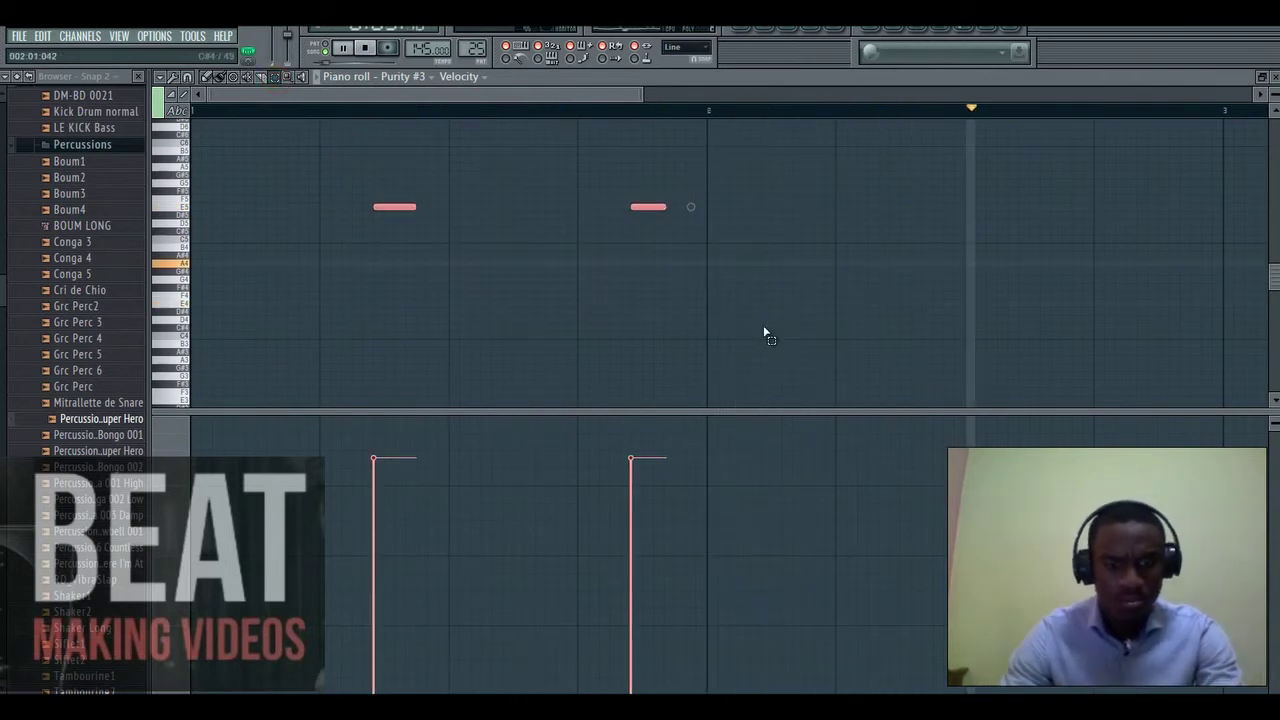
key("ctrl+b")
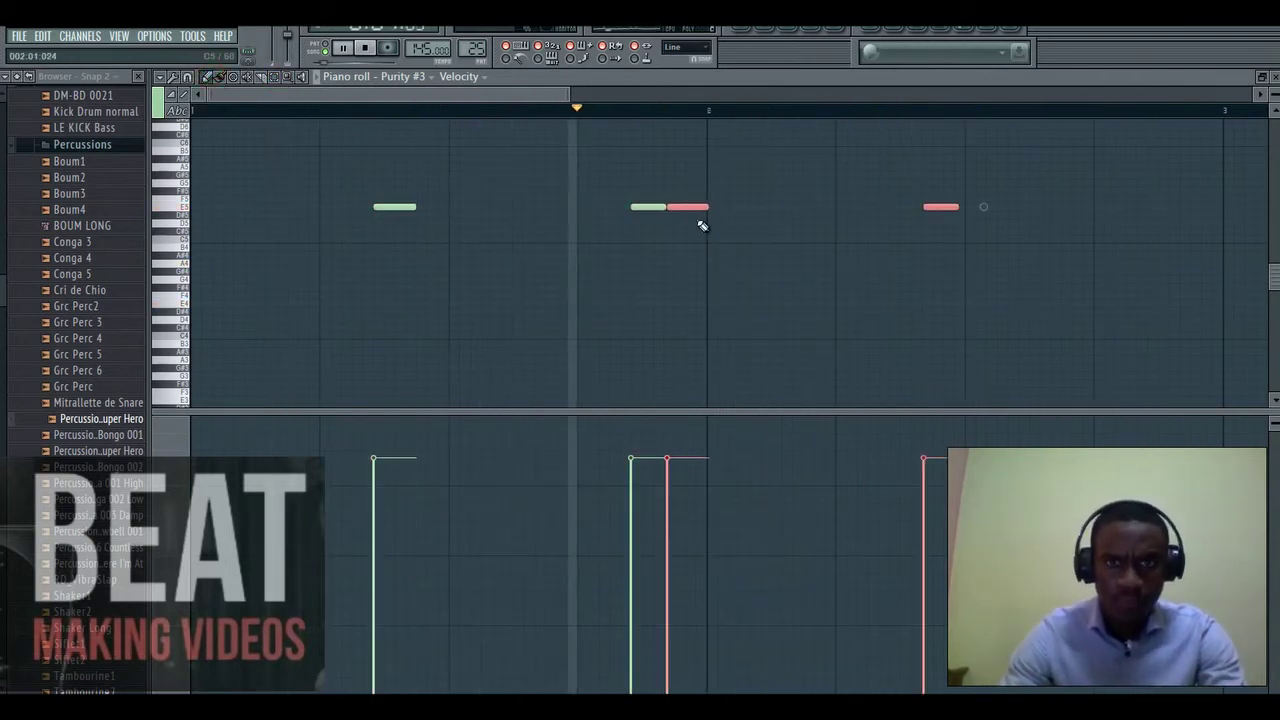
left_click_drag(689, 207, 913, 206)
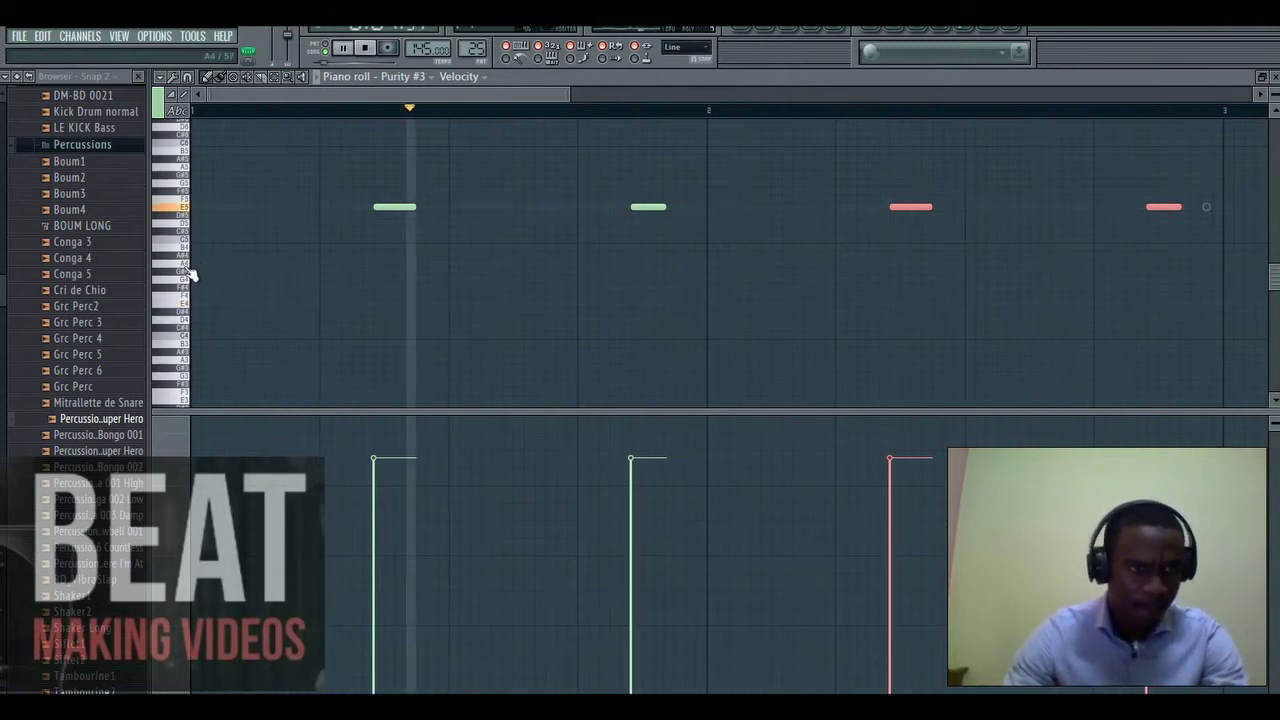
- Add D5 notes on beat 4 of bars 1 and 2, lowering the first one's velocity, and an A5 note after beat 3 of bar 2
key("space")
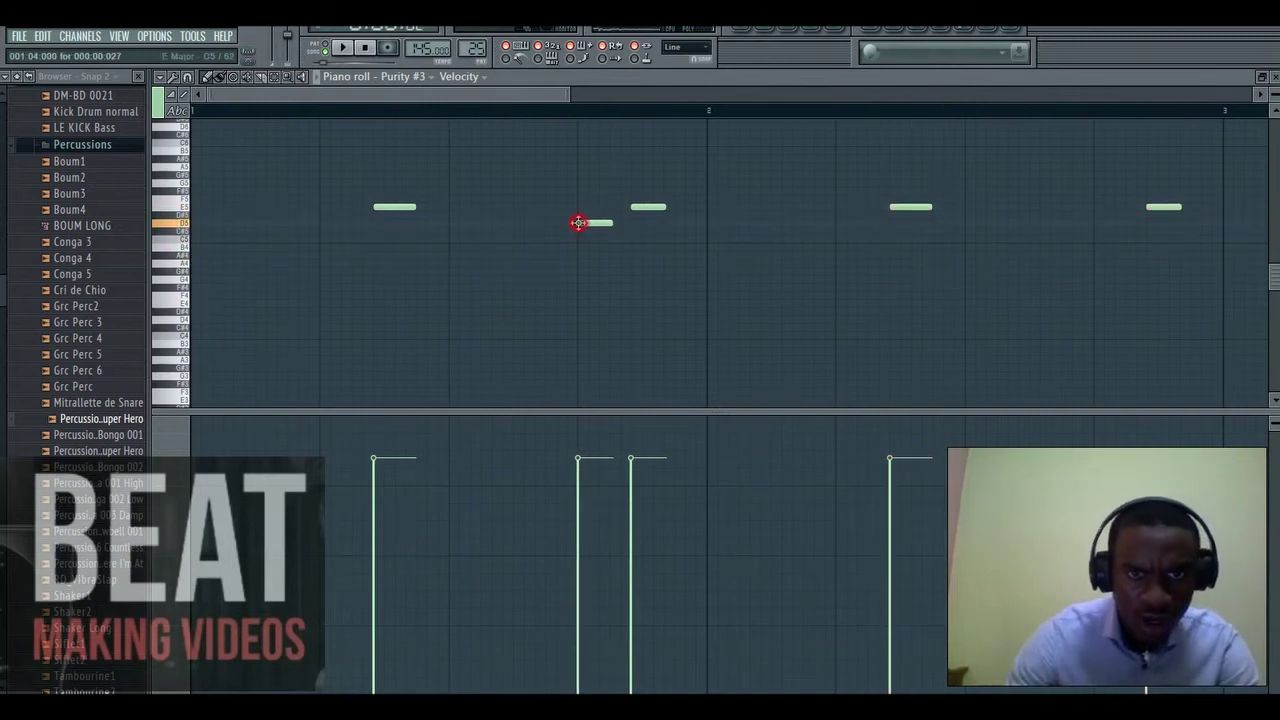
left_click(560, 503)
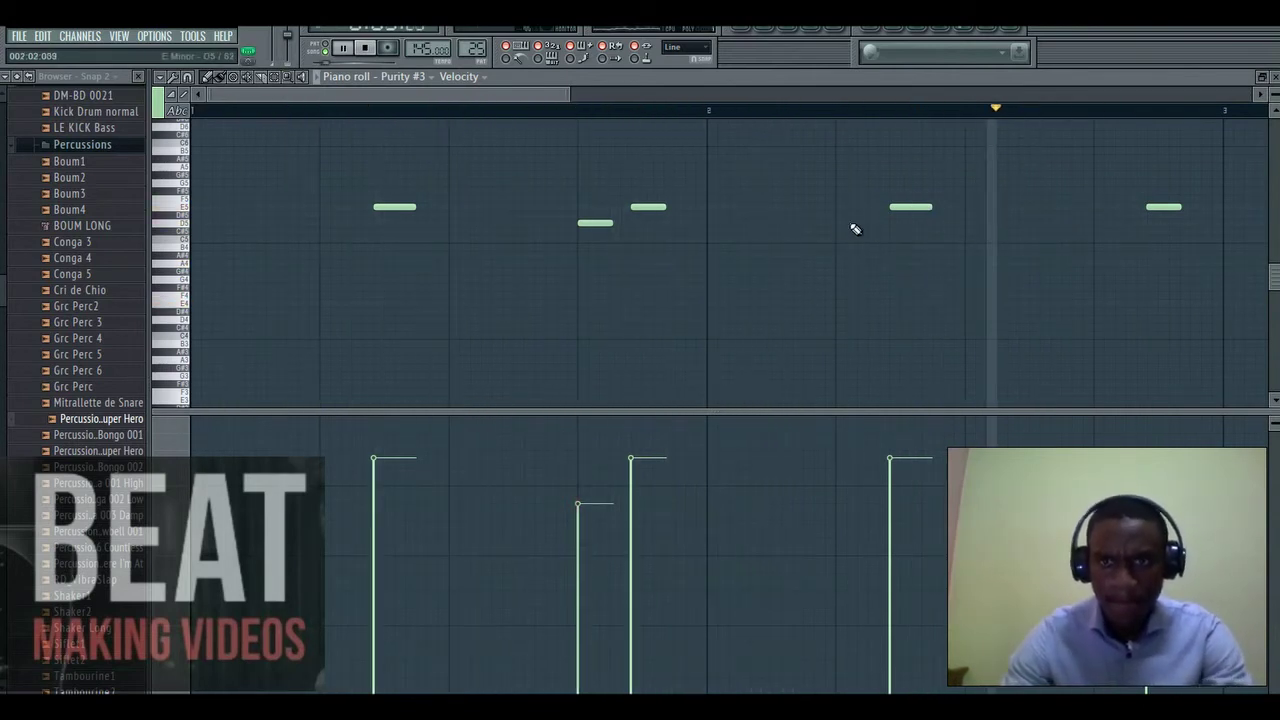
left_click(1096, 226)
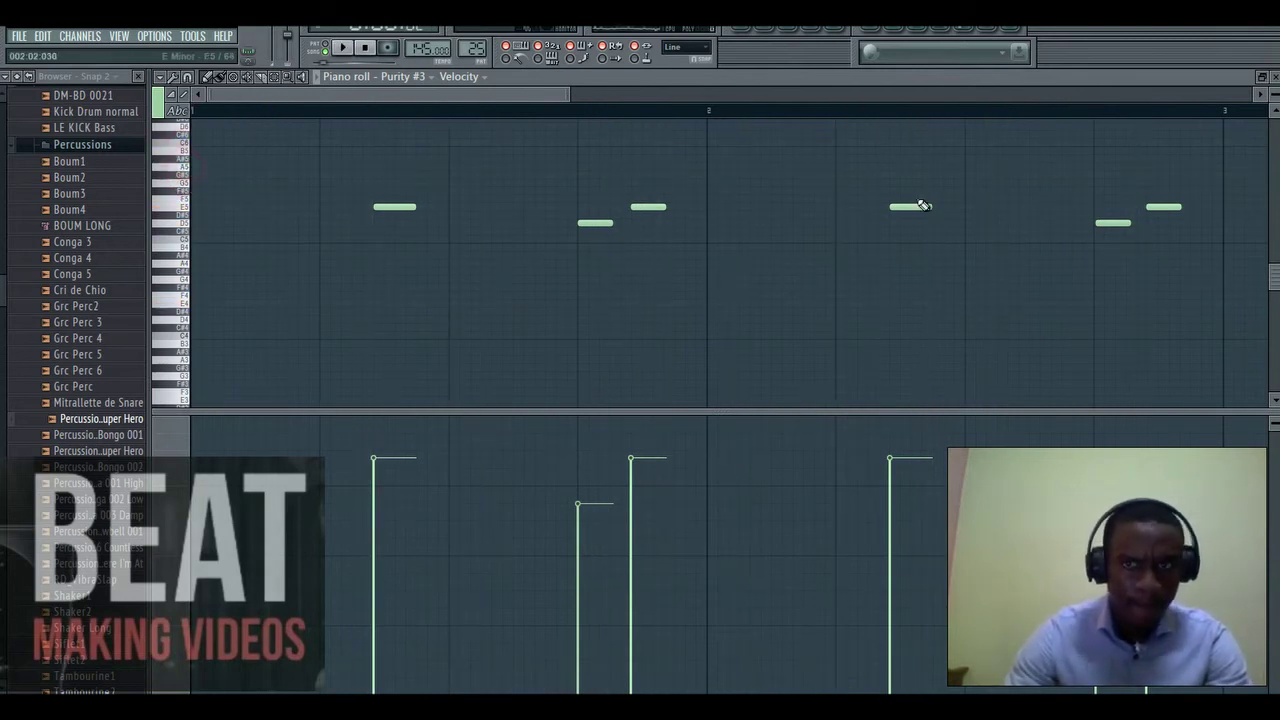
left_click(1023, 166)
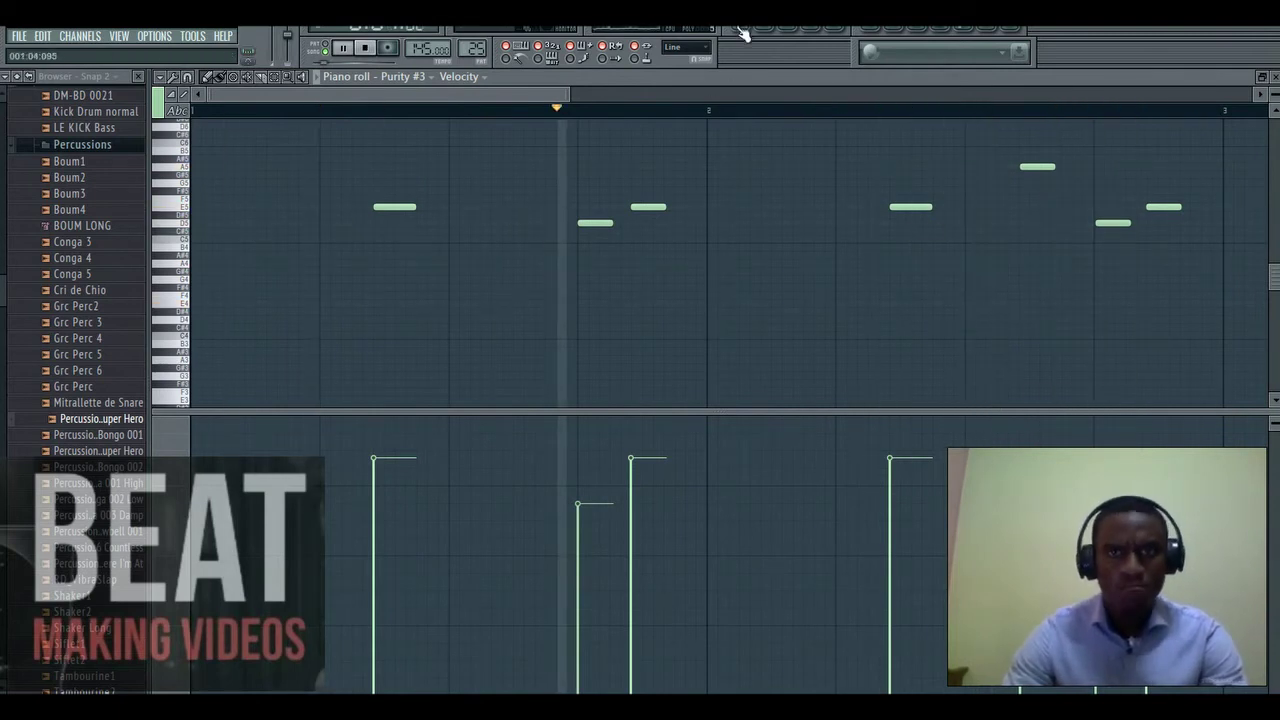
- Listen to the playlist loop with the Shamisen track briefly unmuted, mute it again, and stop playback
key("F5")
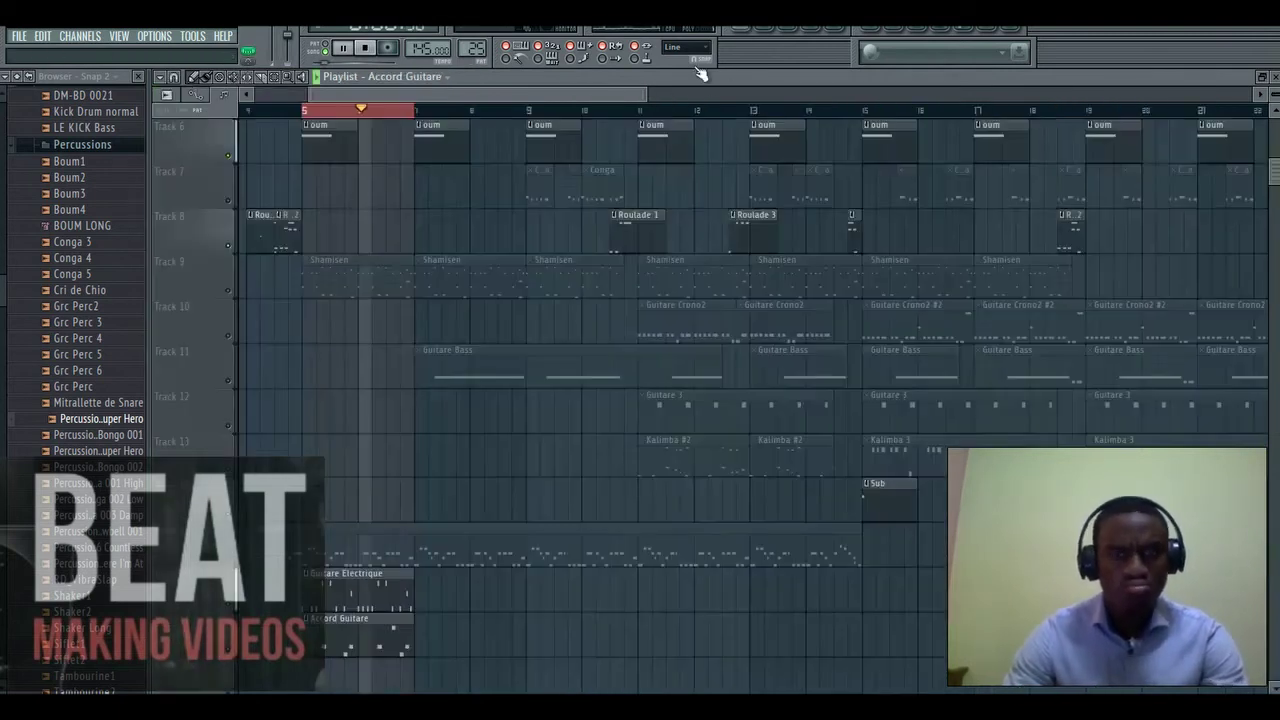
left_click(229, 291)
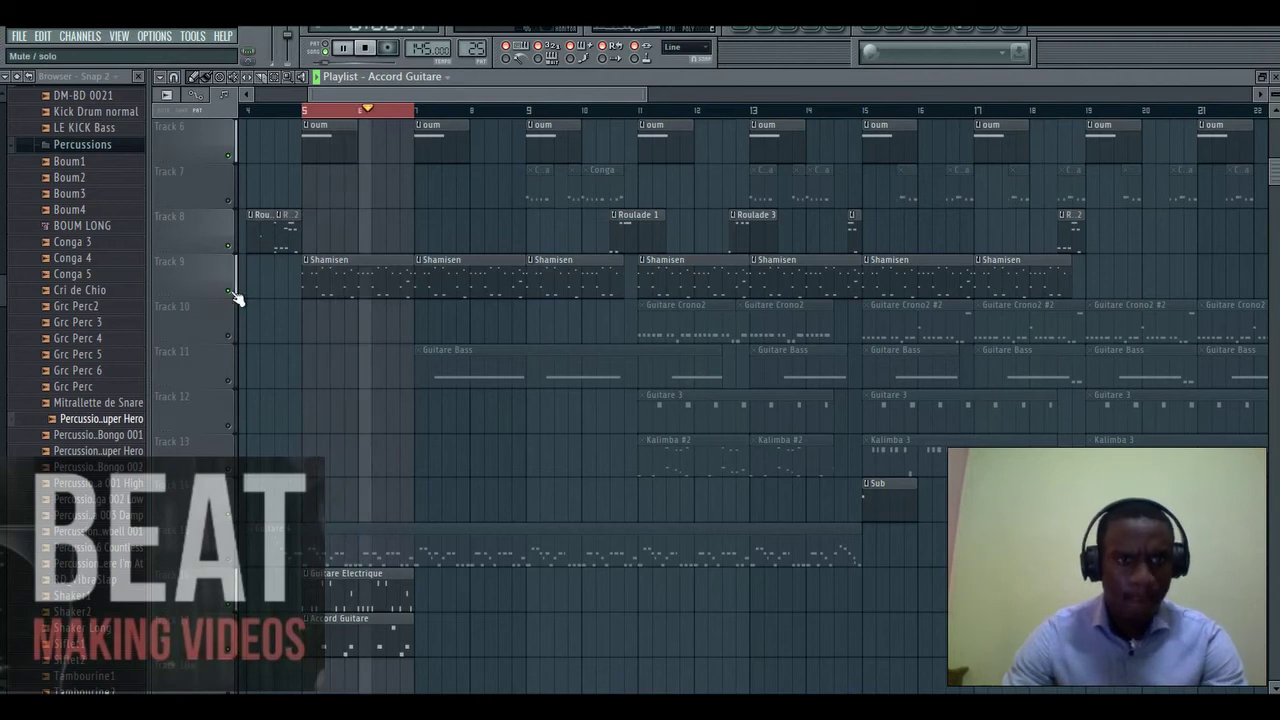
left_click(231, 292)
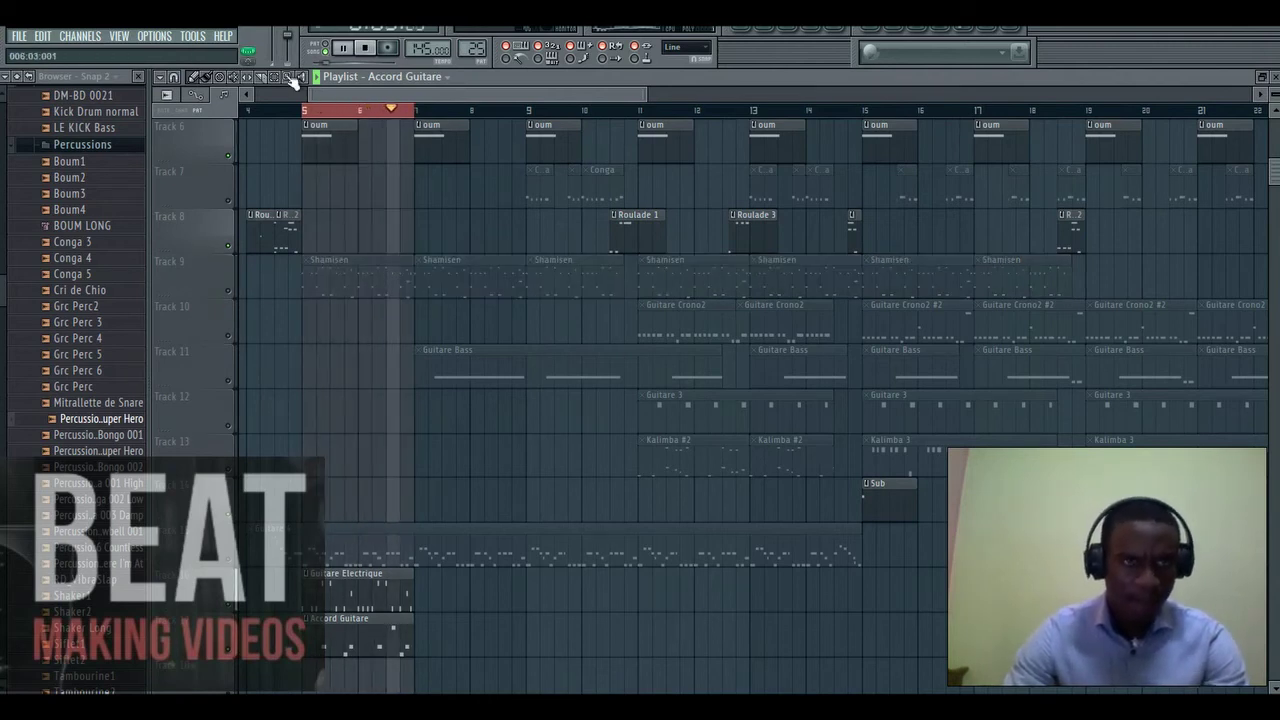
key("space")
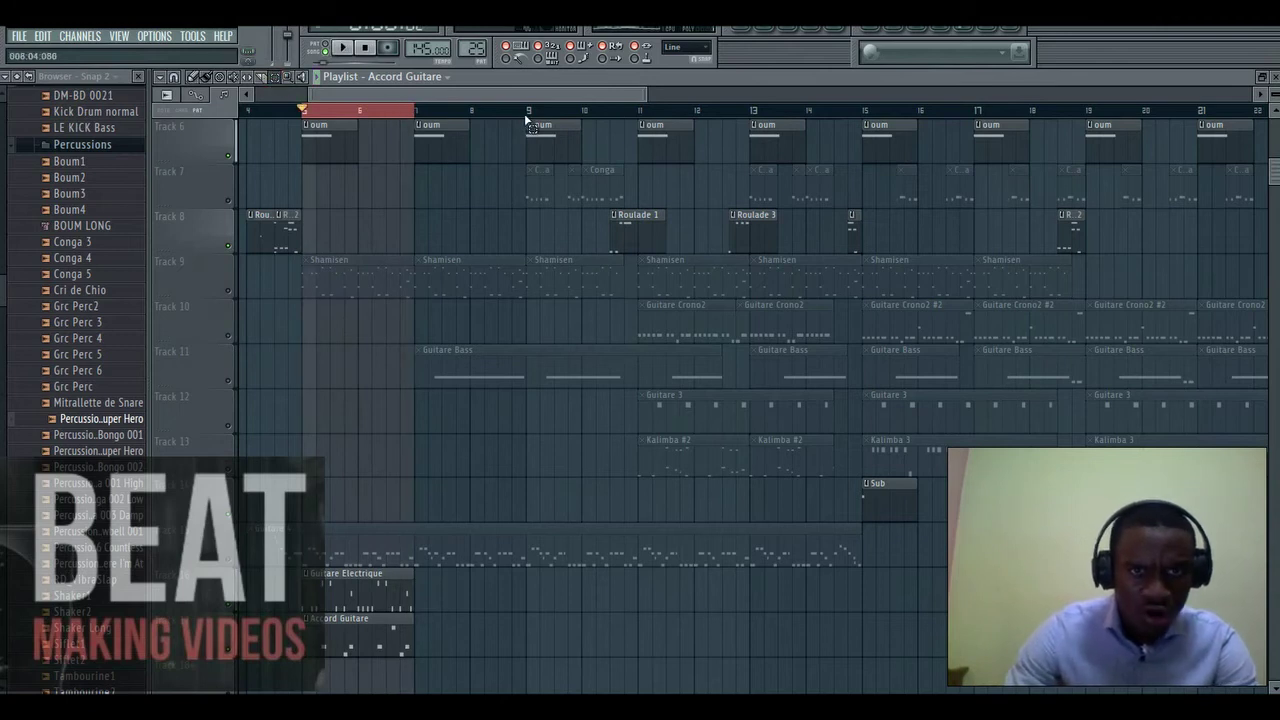
- Set the playlist loop to bars 5–9 and fill it by repeating the Guitare Electrique clip and extending the Accord Guitare clip
left_click_drag(524, 113, 314, 125)
scroll(322, 178, "up", 5)
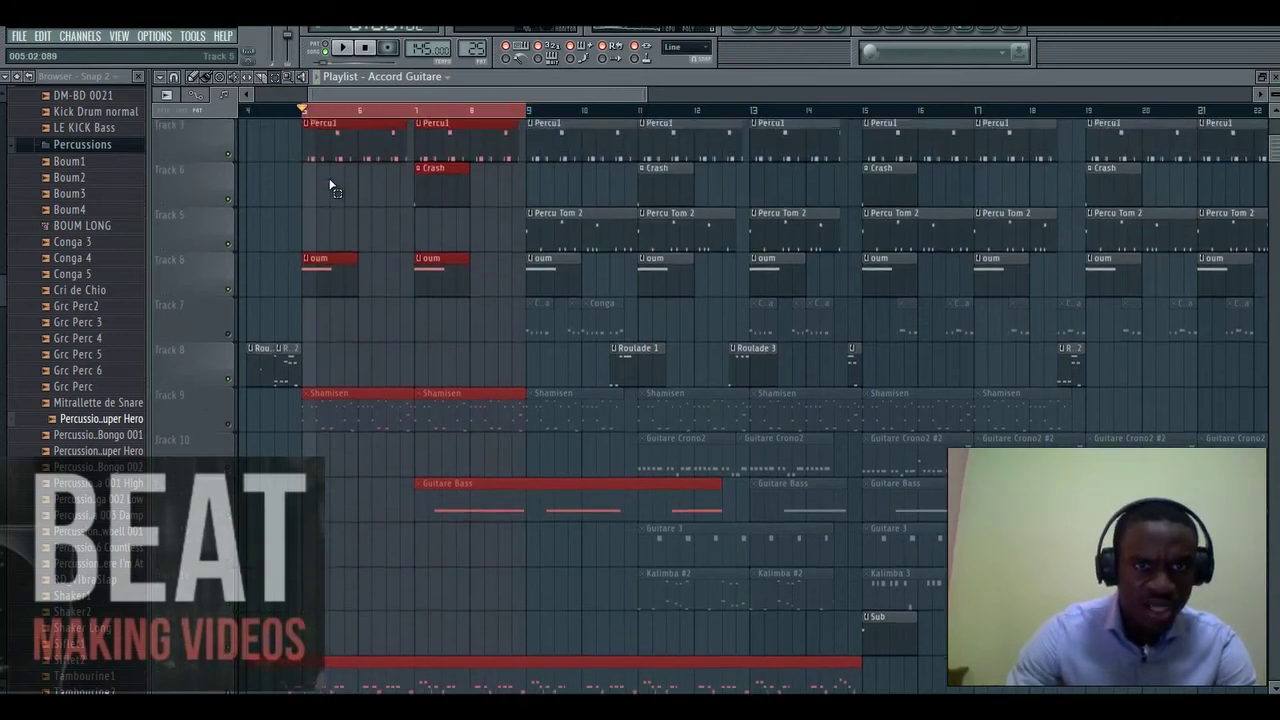
scroll(389, 346, "down", 9)
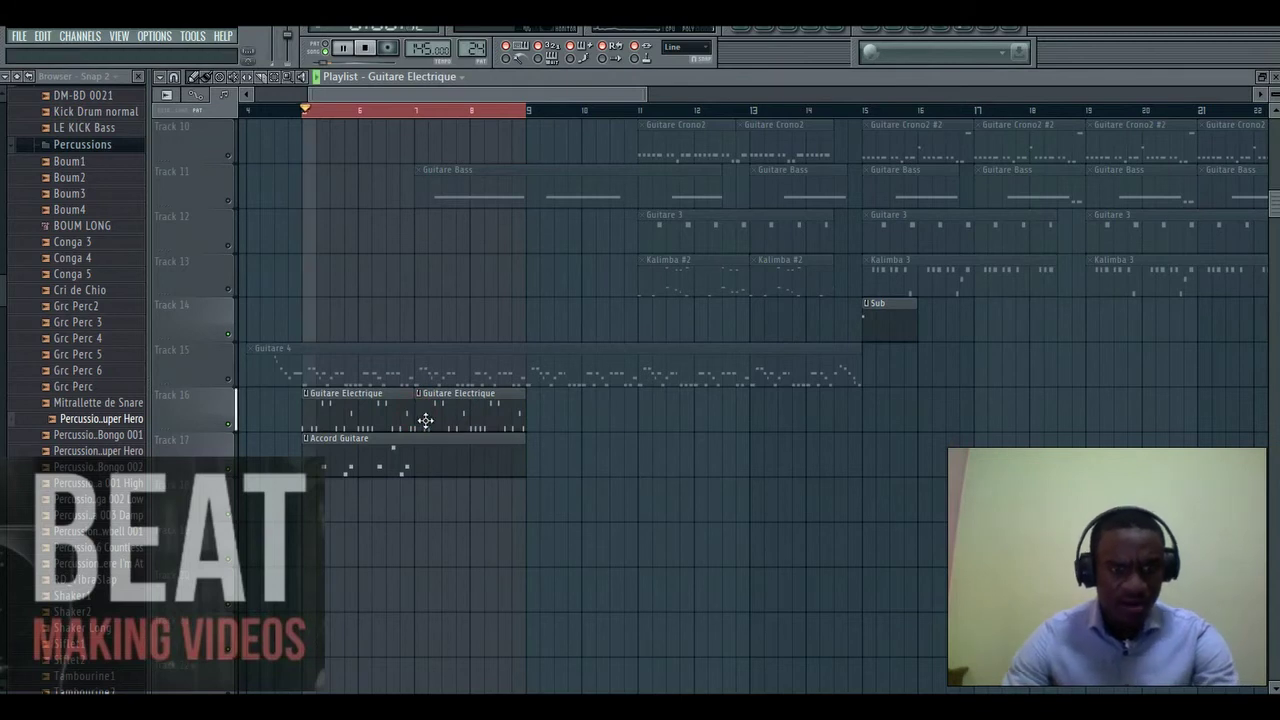
- Duplicate all Accord Guitare notes into bars 3–4 in the Purity #3 piano roll, and remove the A5 note from bar 2
left_click(420, 457)
double_click(420, 457)
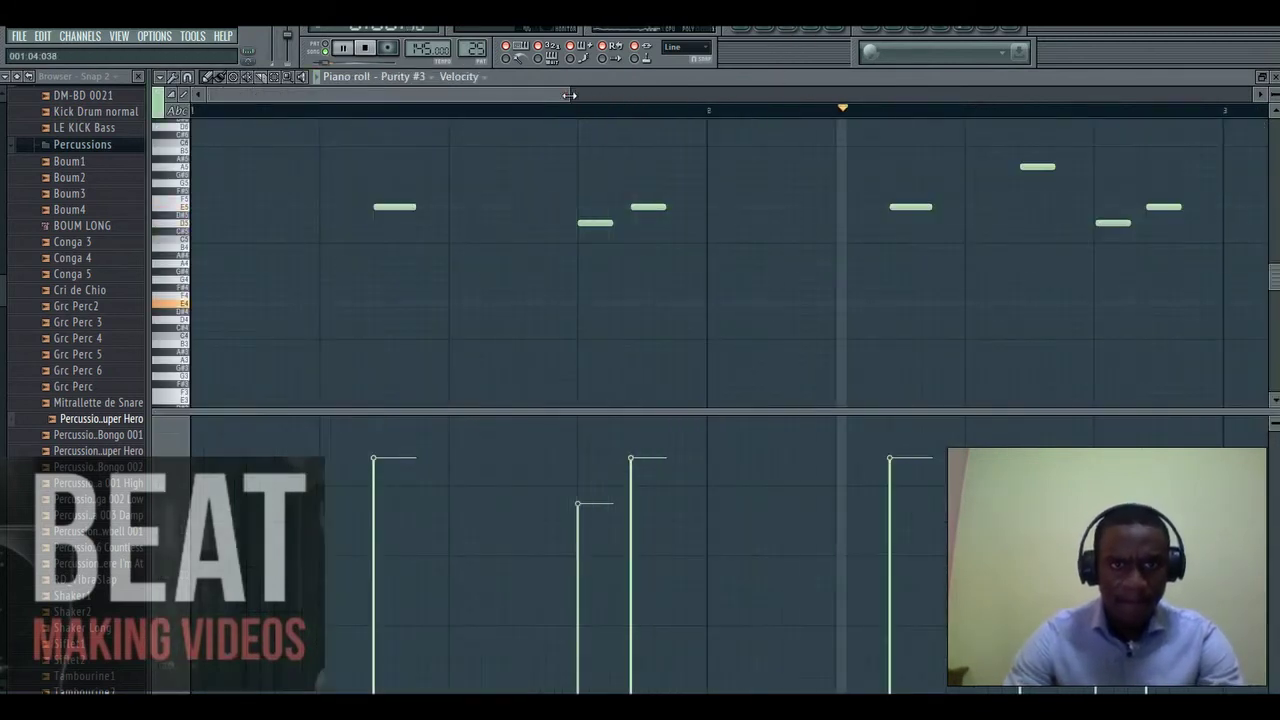
left_click_drag(569, 95, 745, 95)
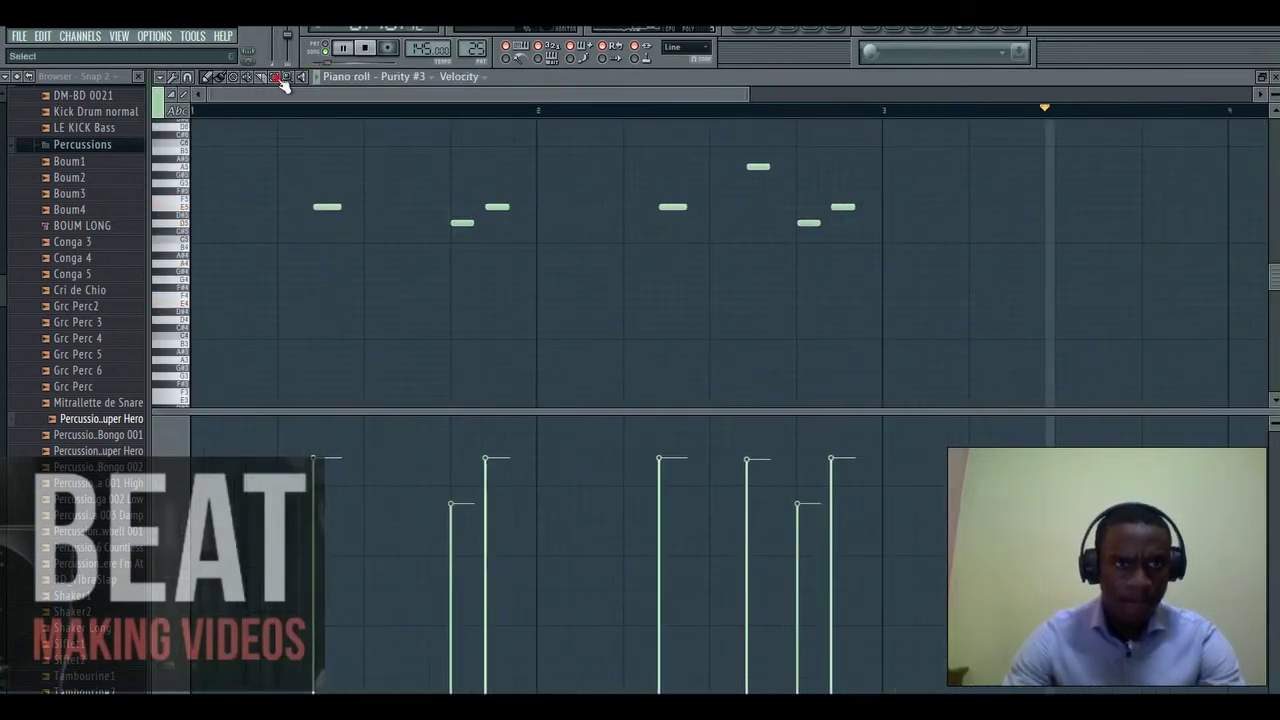
left_click_drag(180, 172, 183, 224)
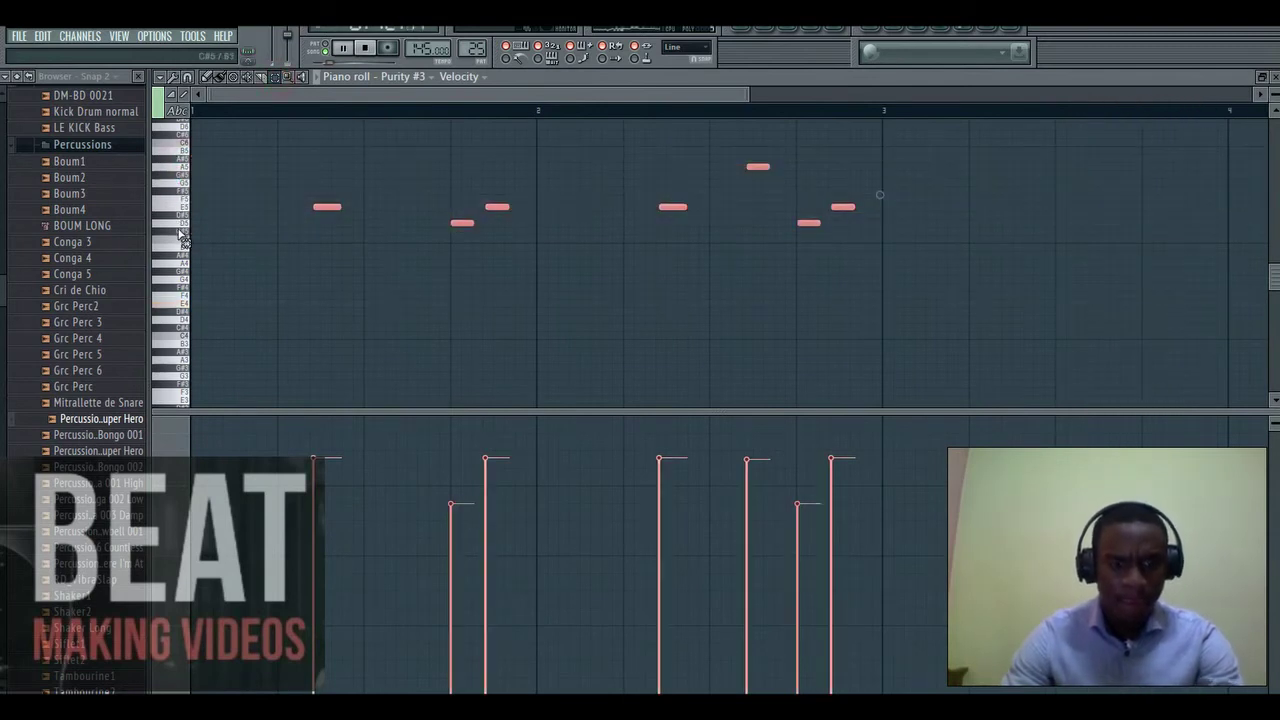
key("ctrl+b")
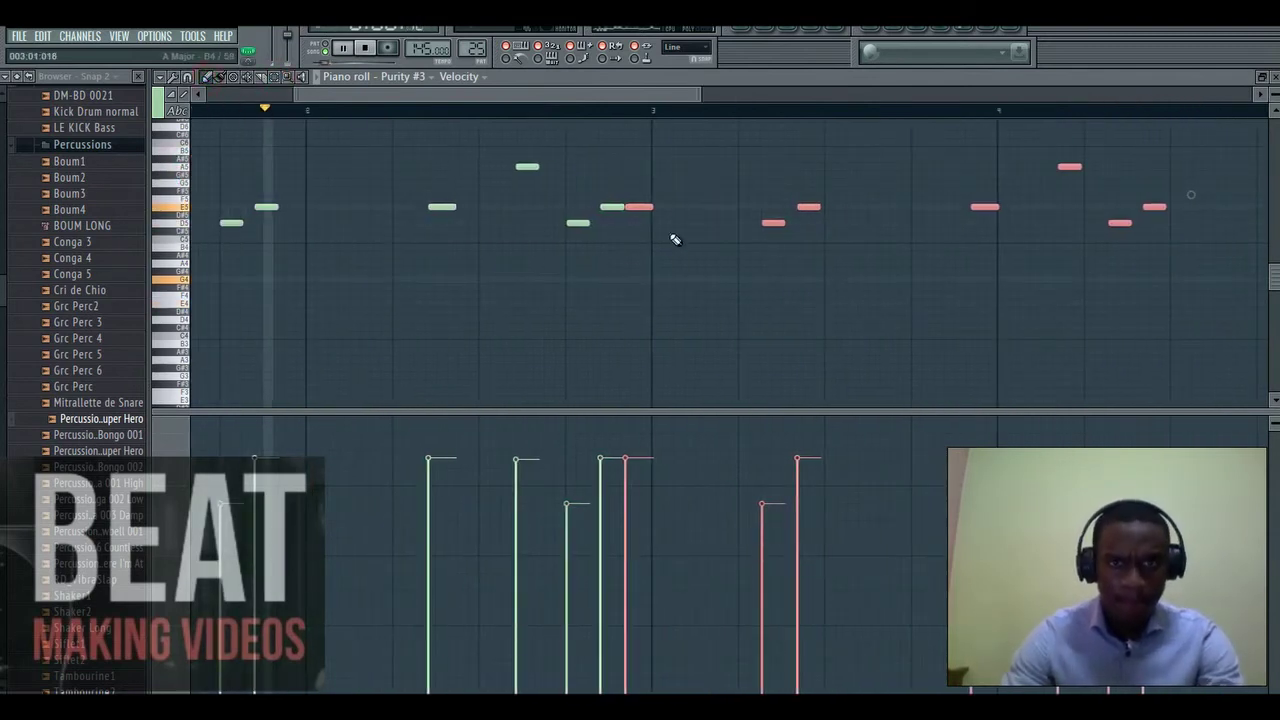
left_click_drag(636, 207, 565, 218)
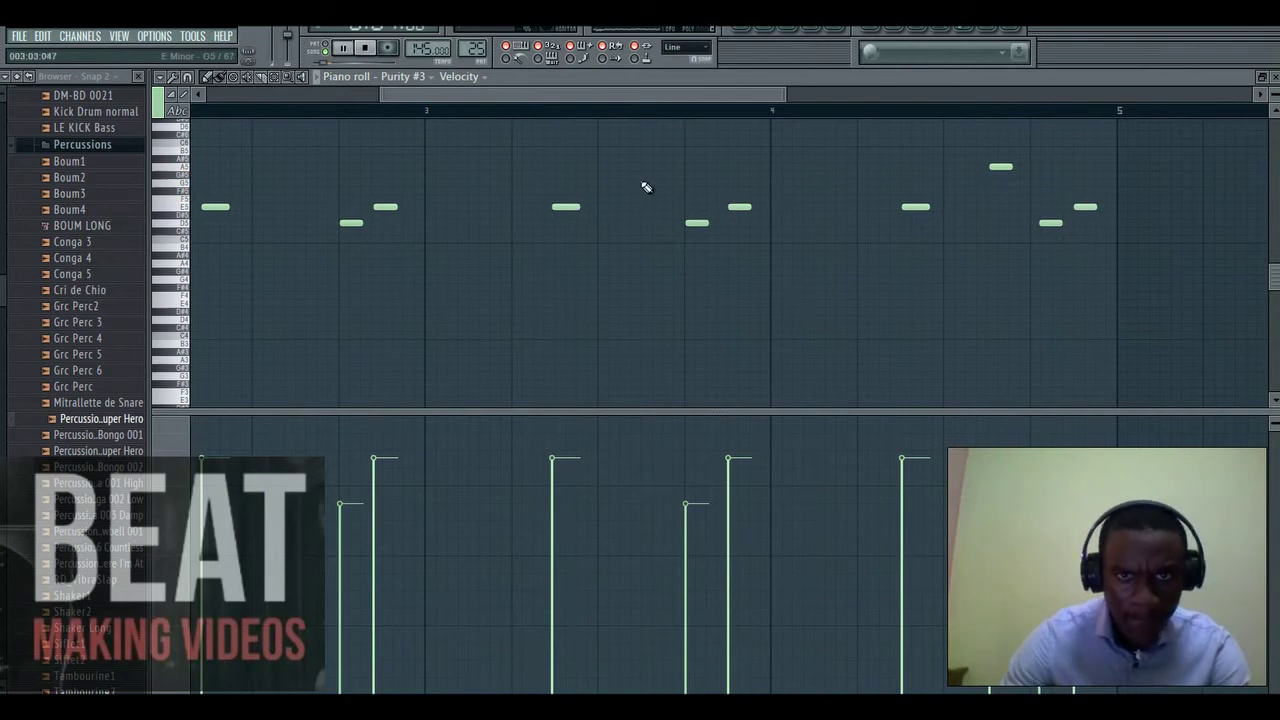
- Add a G5 note in bar 3, move it to bar 2 just before the D5 note, and restart playback
left_click_drag(671, 97, 633, 109)
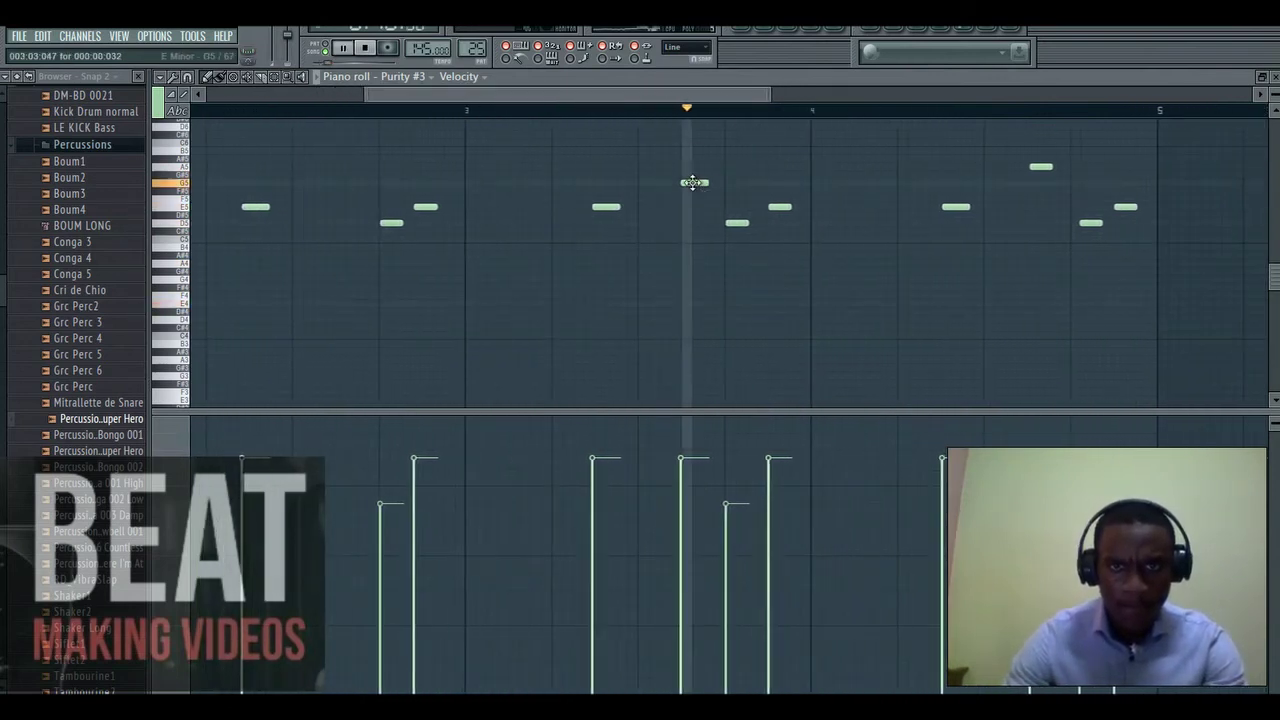
key("space")
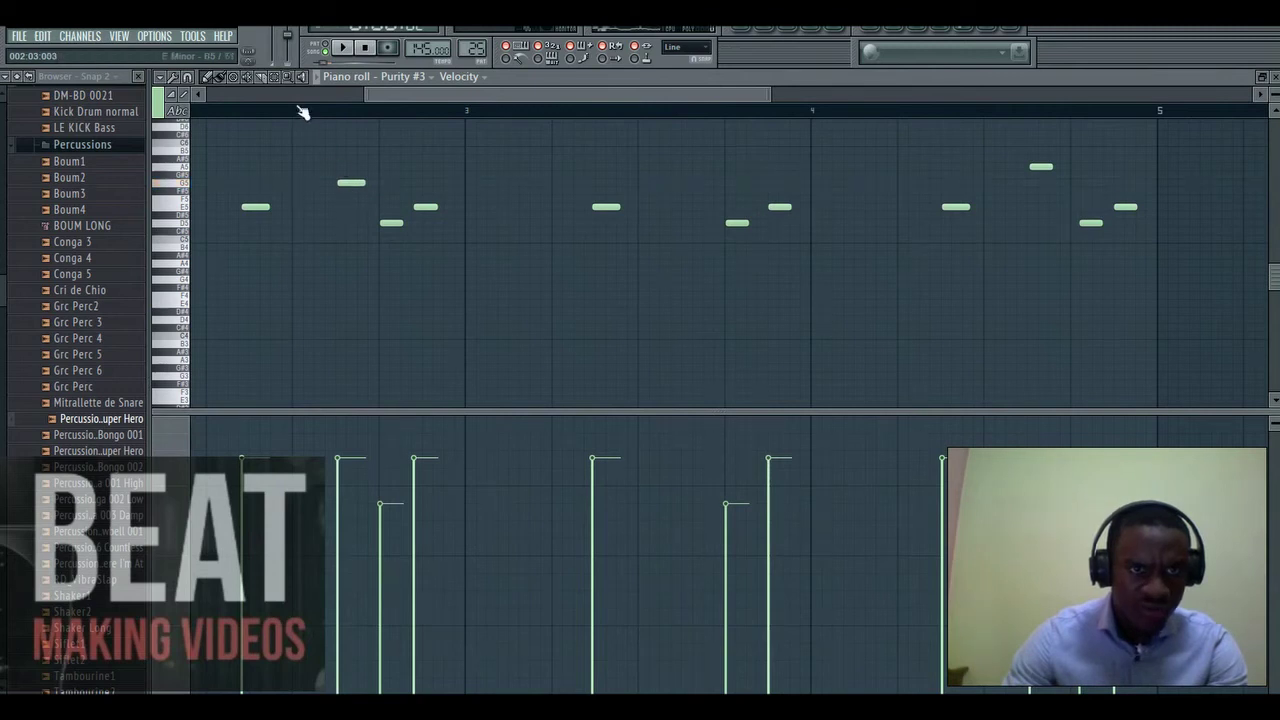
key("space")
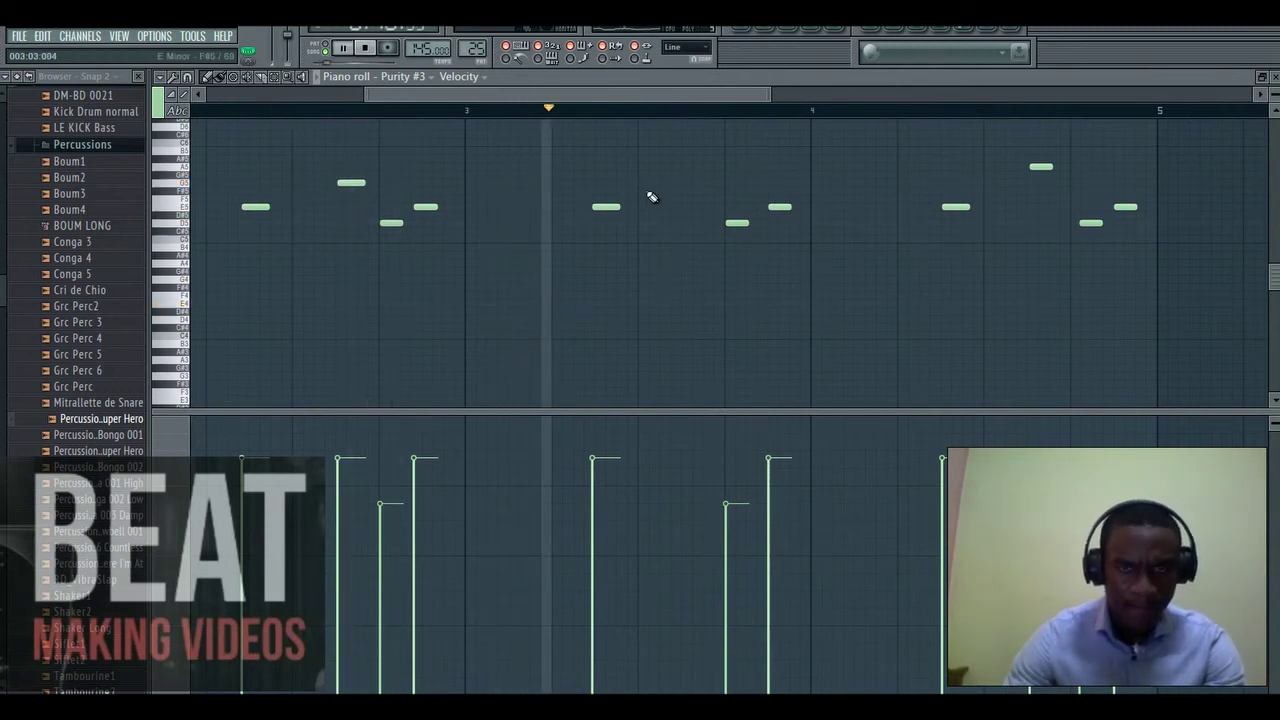
- Lower the velocity of the G5 note in bar 2 to about 71% while listening to the pattern
left_click_drag(639, 92, 516, 122)
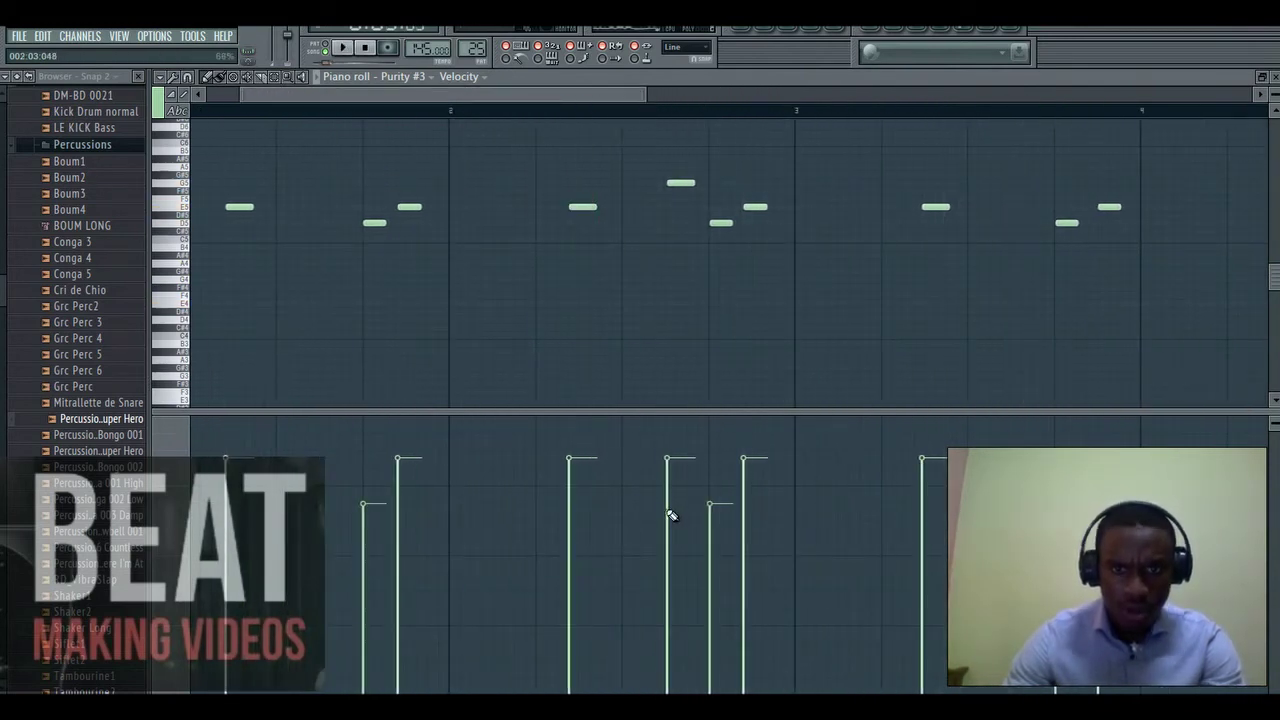
key("space")
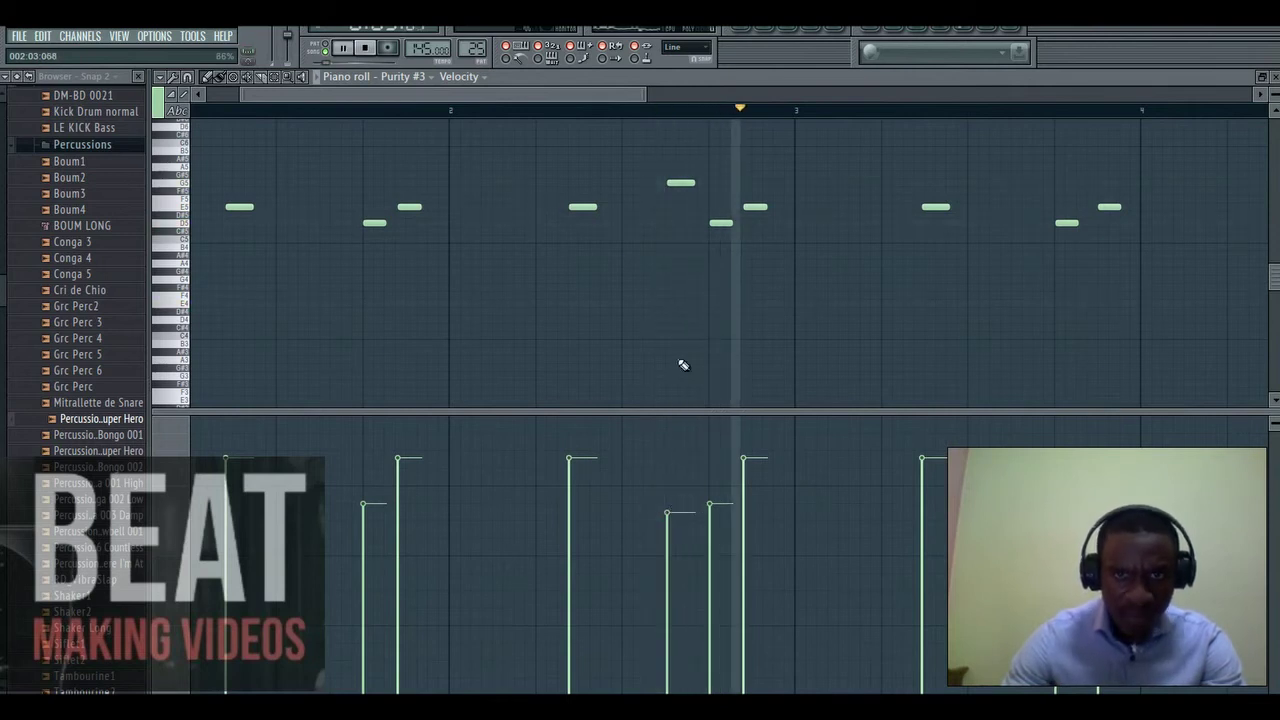
left_click(672, 503)
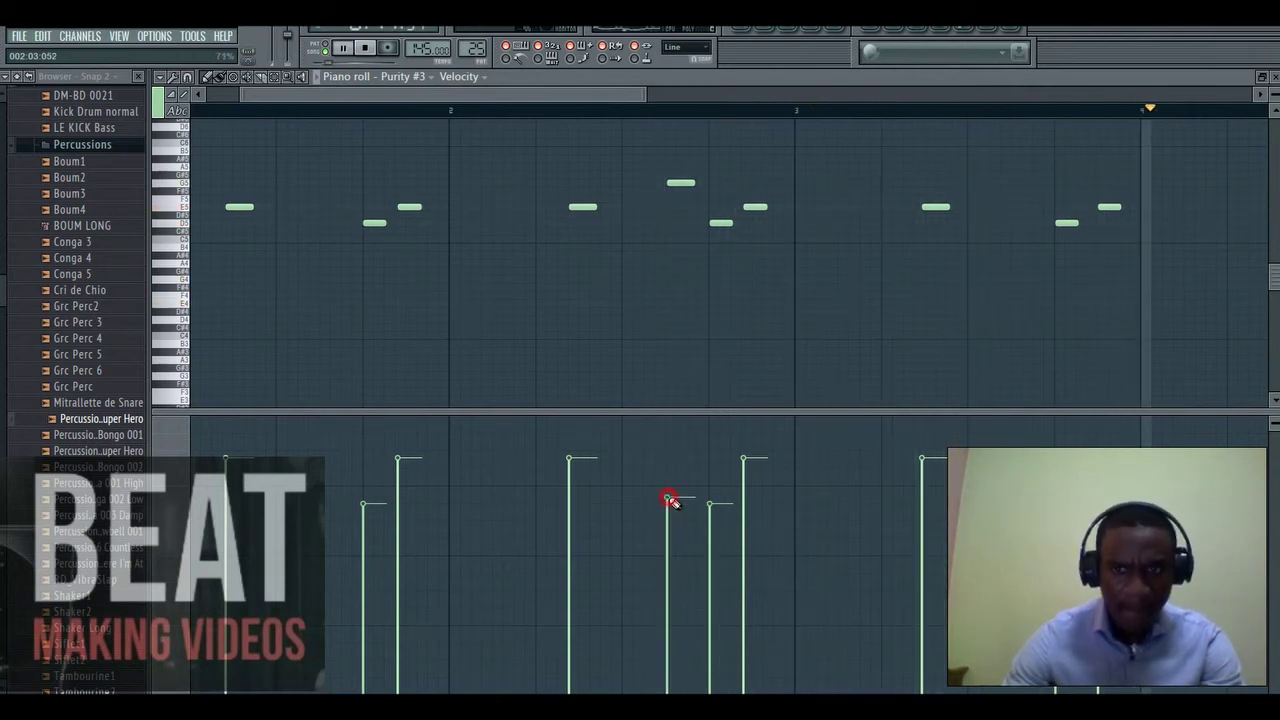
- Nudge the E5 note at the start of bar 3's phrase and the last D5 note in bar 4 slightly earlier
left_click_drag(631, 97, 790, 140)
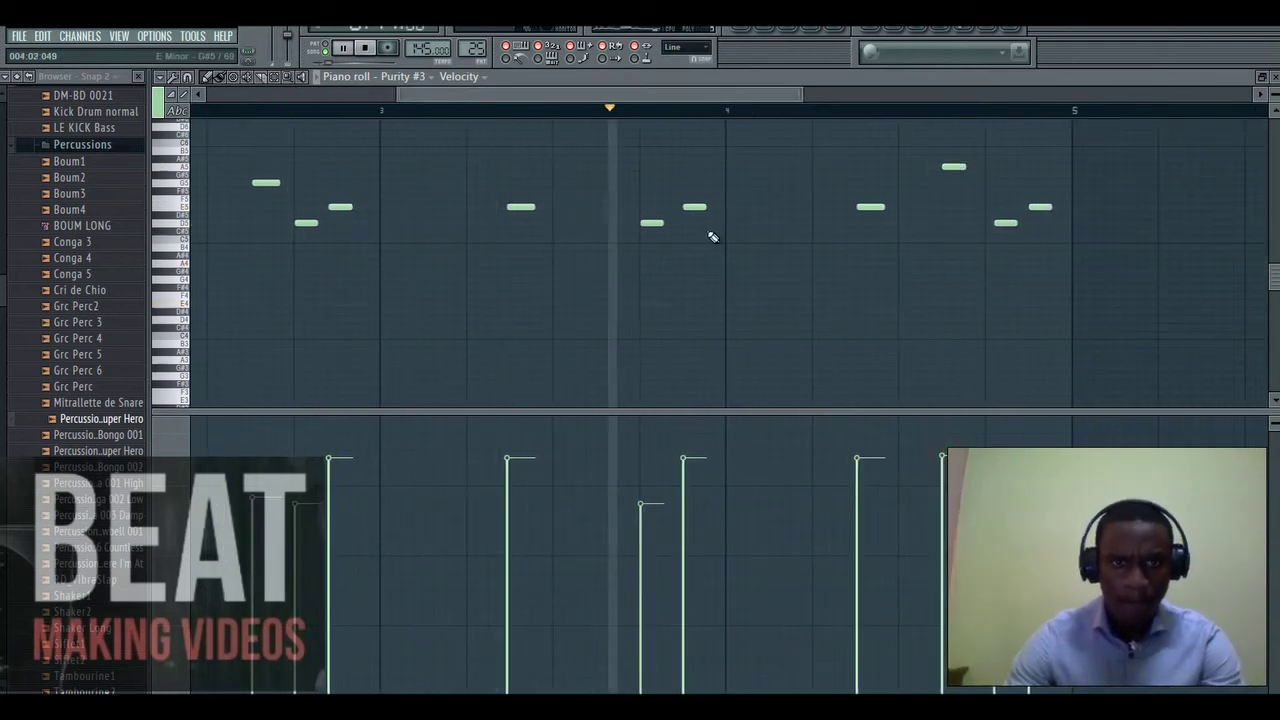
left_click_drag(520, 207, 517, 207)
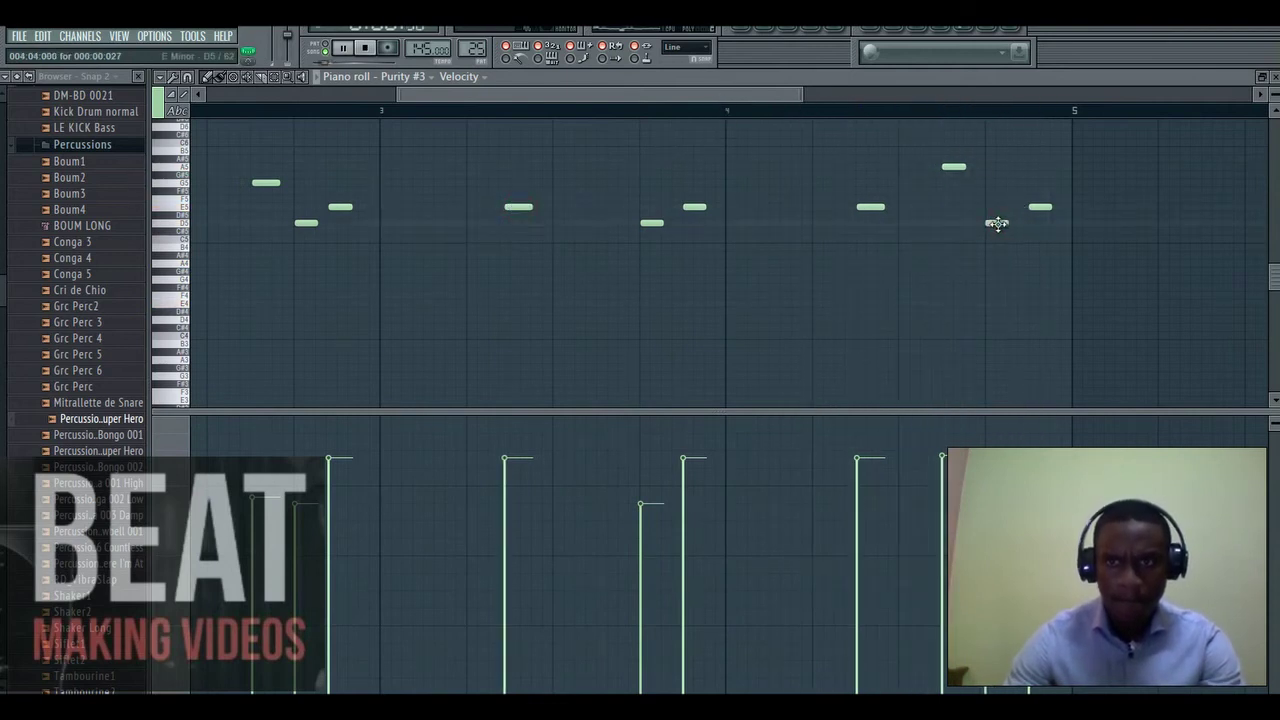
left_click(1039, 206)
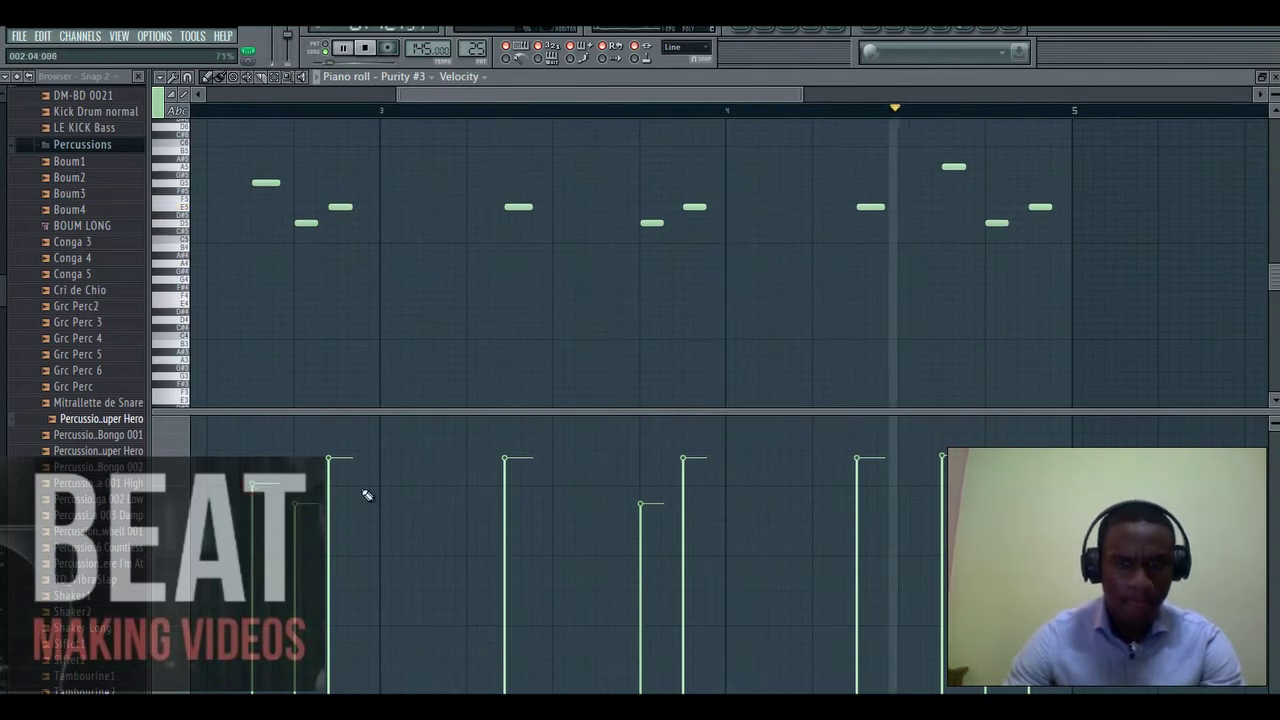
- Examine the Guitare Bass pattern's Purity #4 preset and its bass notes in the piano roll
left_click(748, 32)
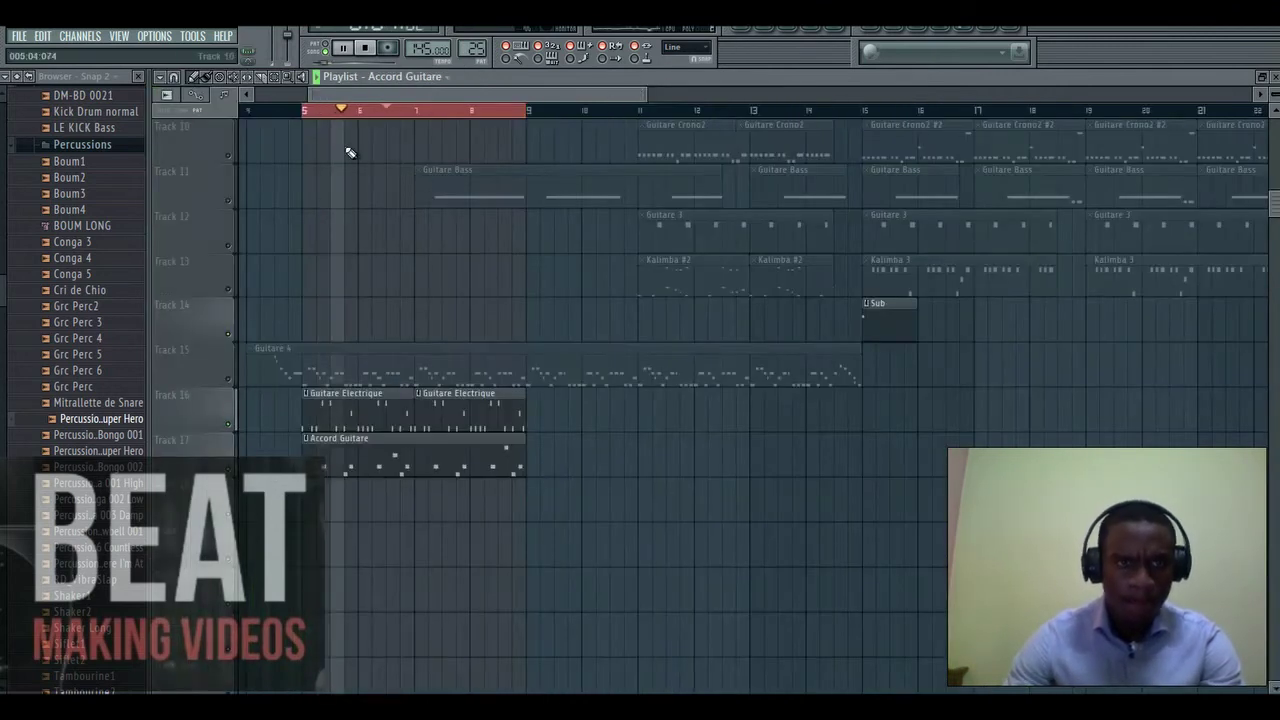
scroll(380, 243, "up", 5)
scroll(332, 312, "up", 1)
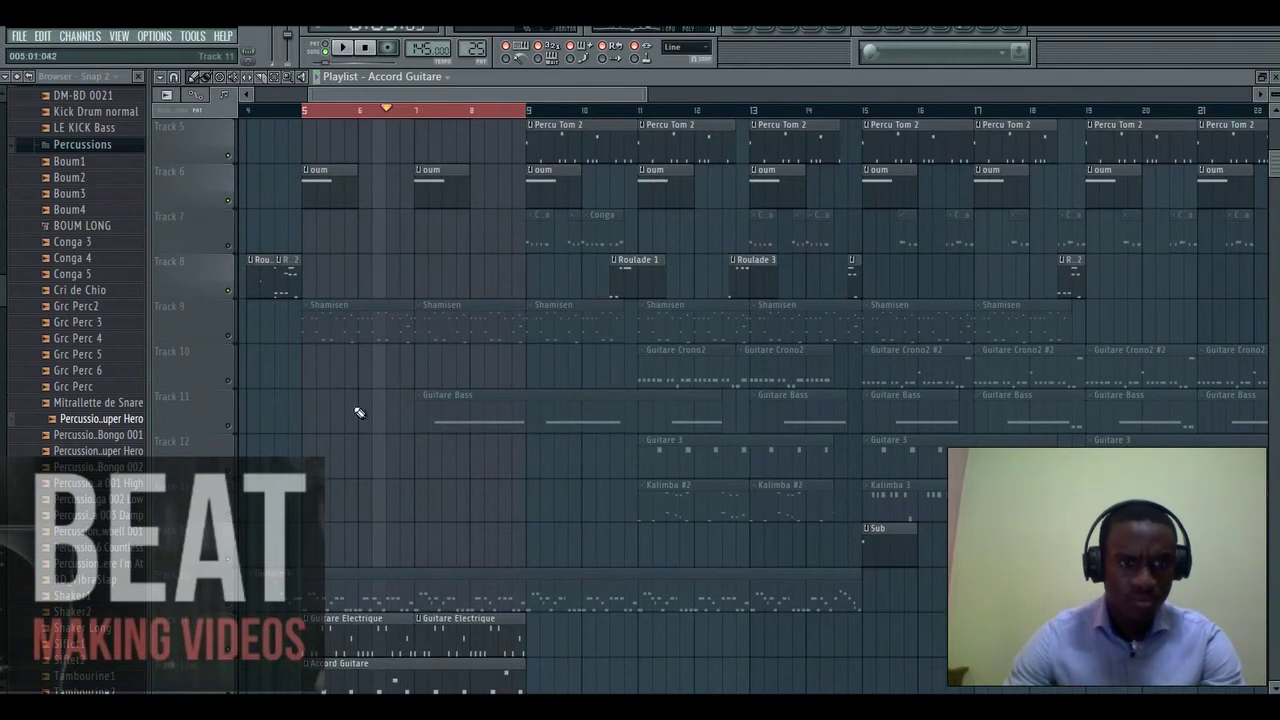
left_click(776, 27)
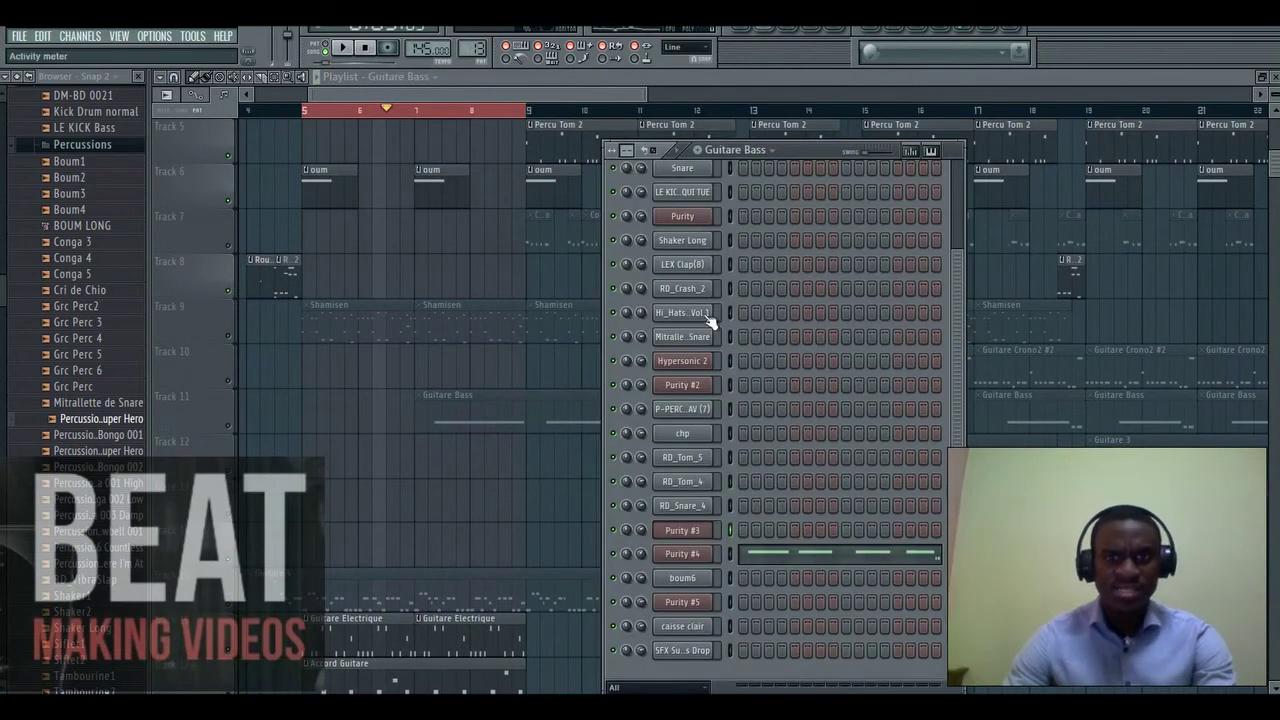
left_click(709, 553)
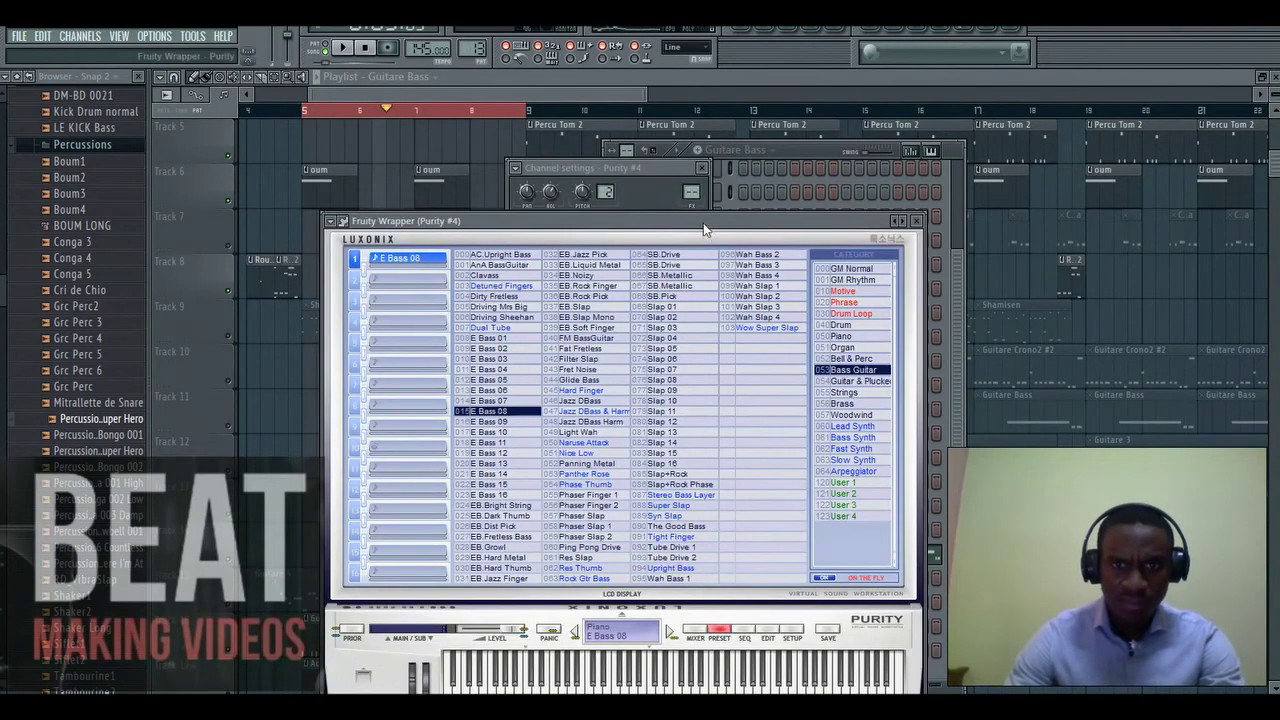
left_click_drag(703, 224, 719, 191)
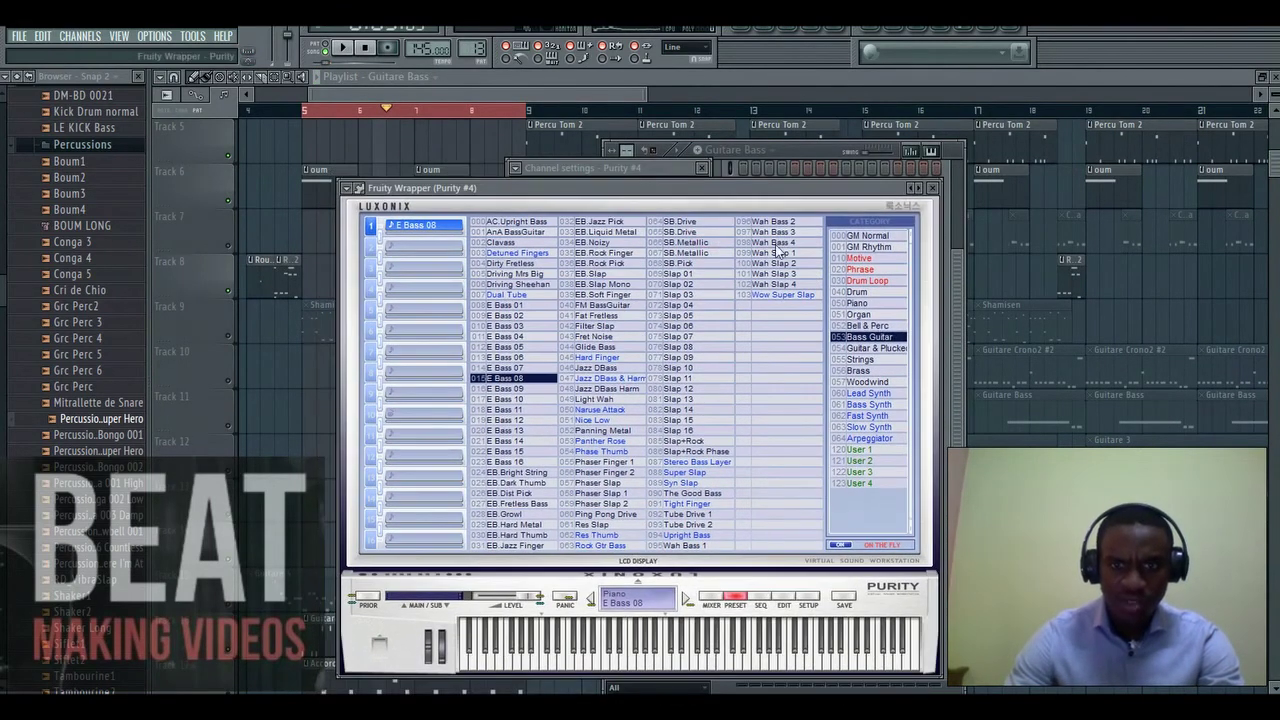
left_click(787, 152)
left_click(778, 541)
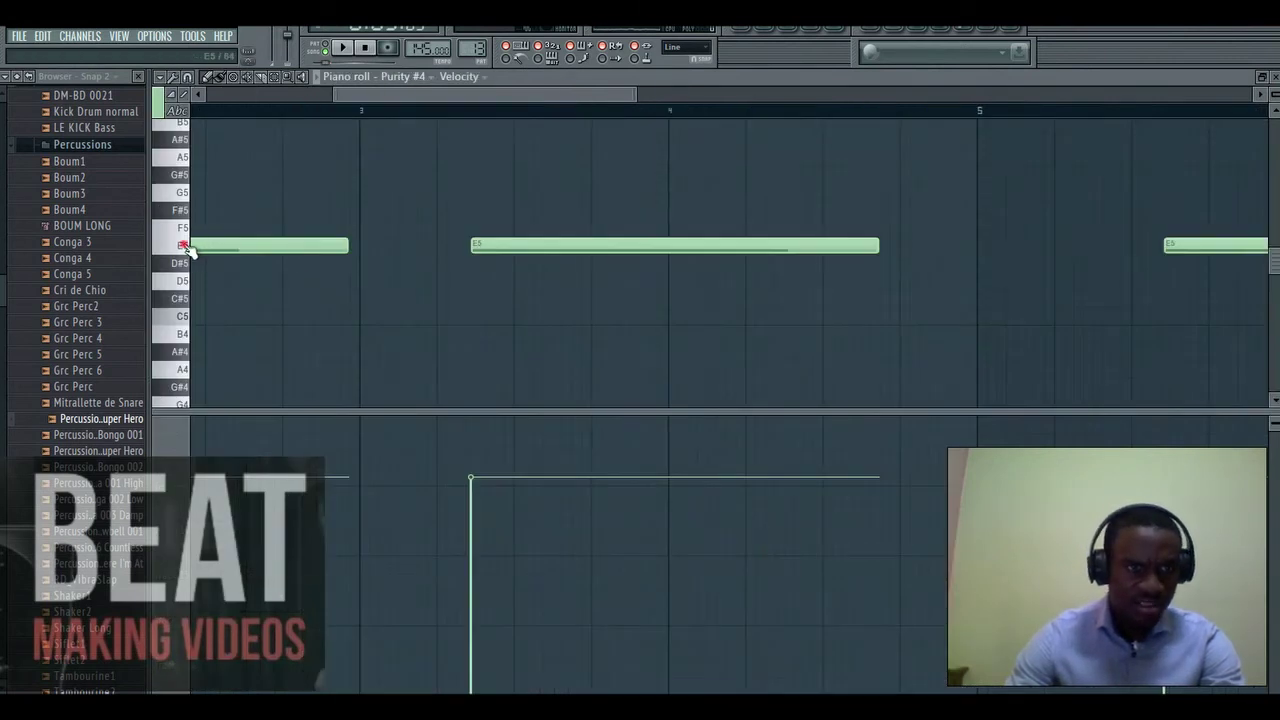
left_click_drag(382, 95, 240, 95)
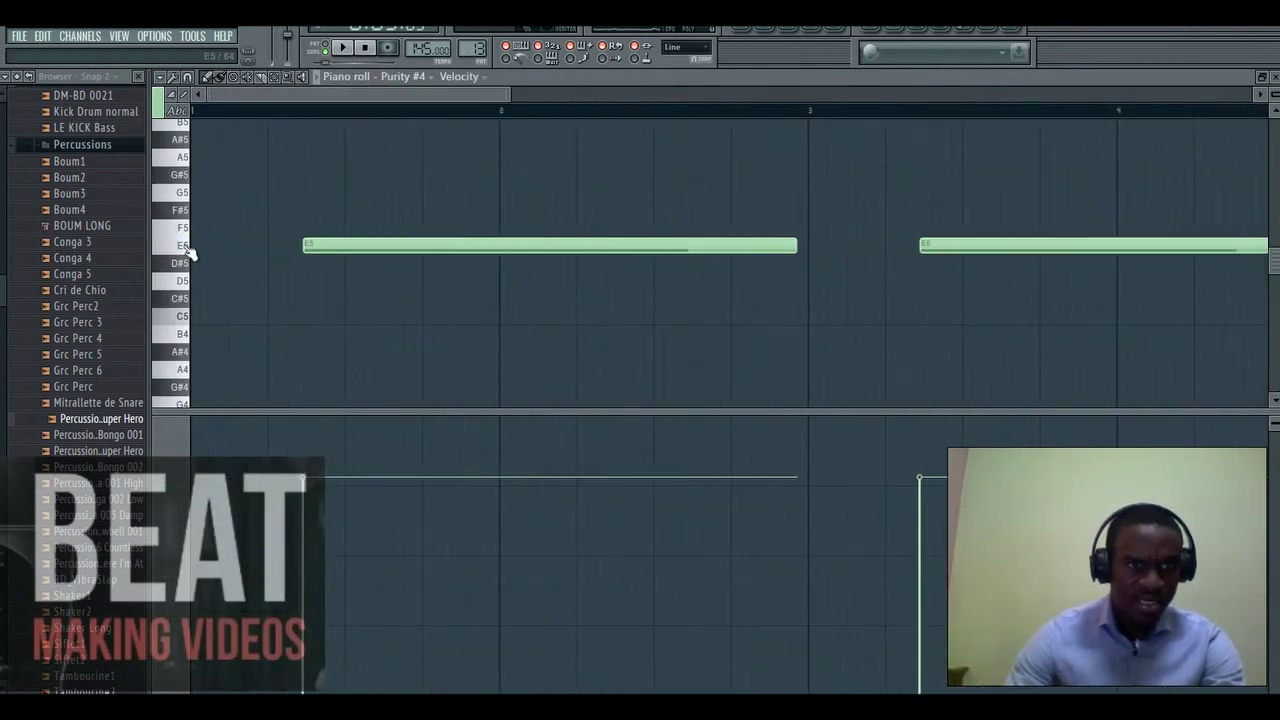
- Unmute the Guitare Bass track in the playlist, start playback, and clear the time selection over bars 5–9
left_click(745, 27)
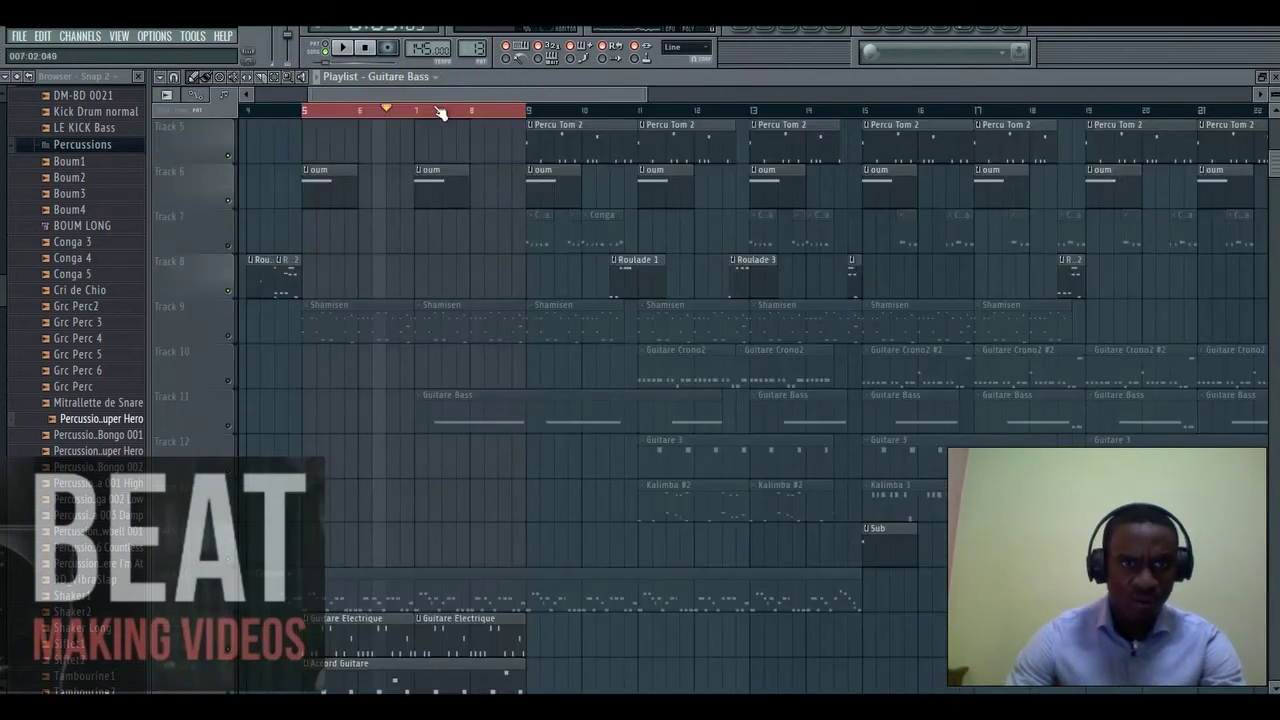
left_click(229, 426)
key("space")
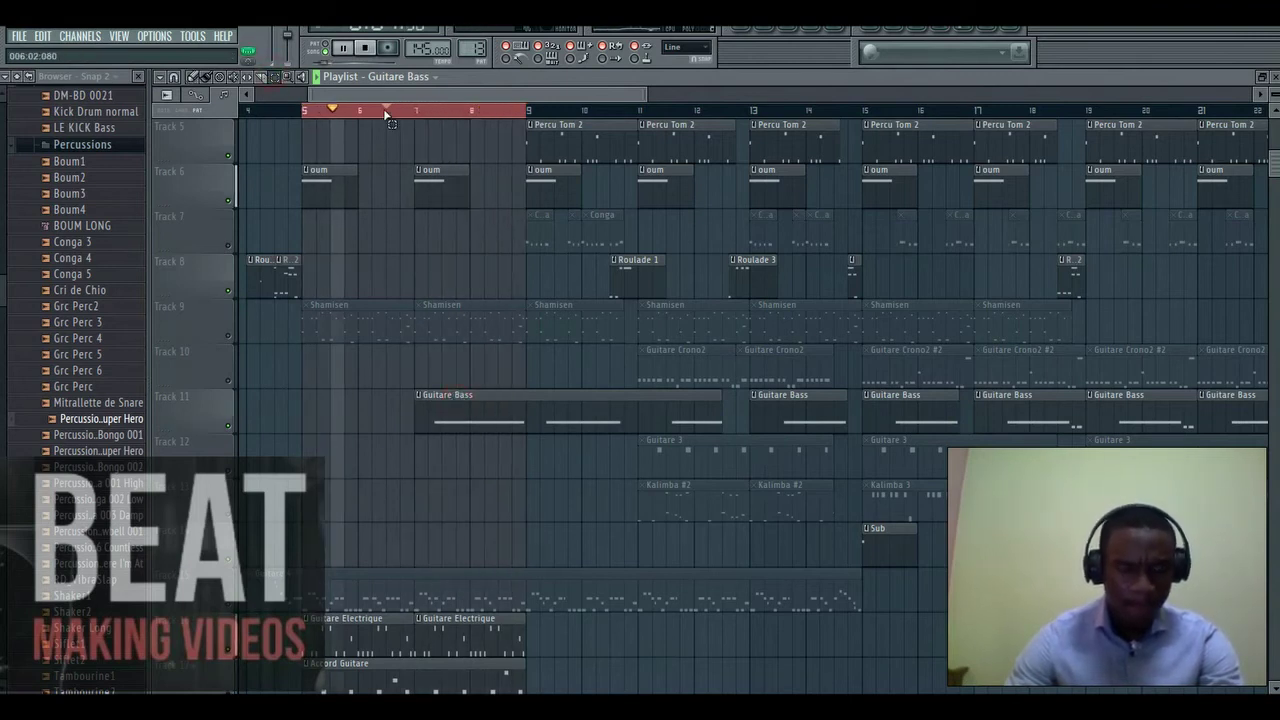
scroll(381, 121, "up", 2)
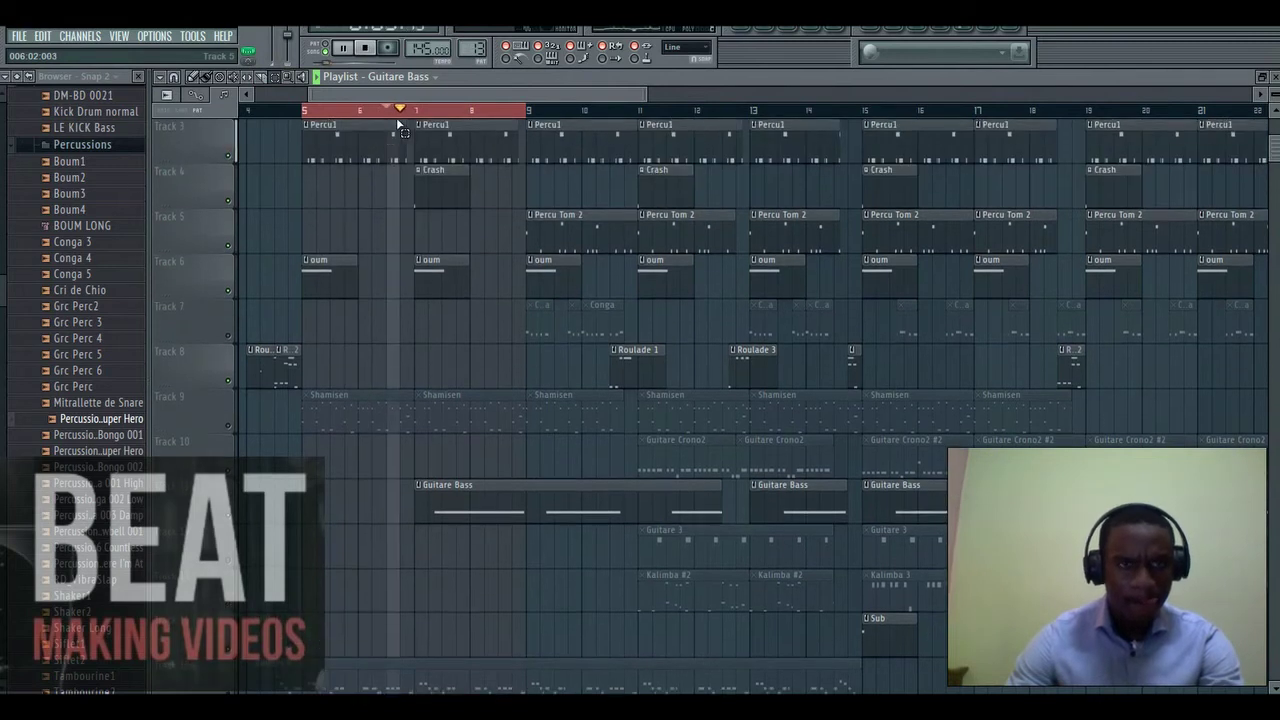
left_click(403, 118)
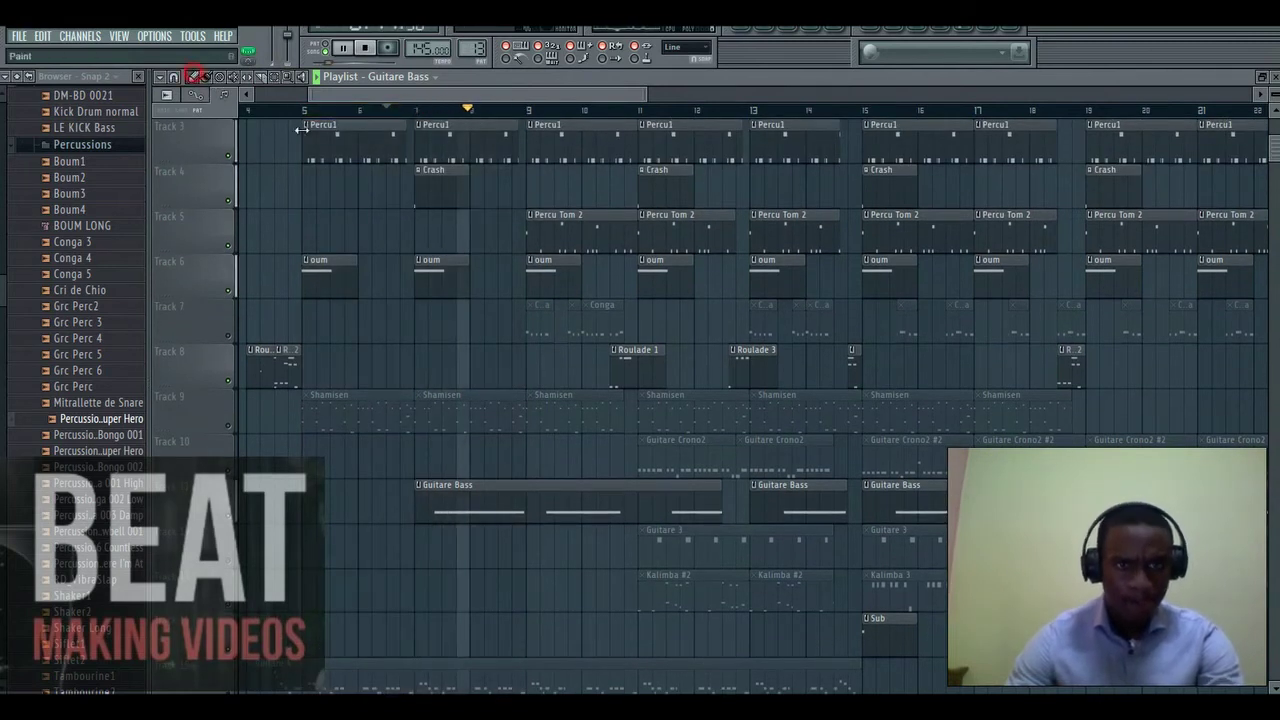
- Repeat the Guitare Electrique and Accord Guitare clips in the playlist to fill bars 9–12
scroll(631, 334, "down", 3)
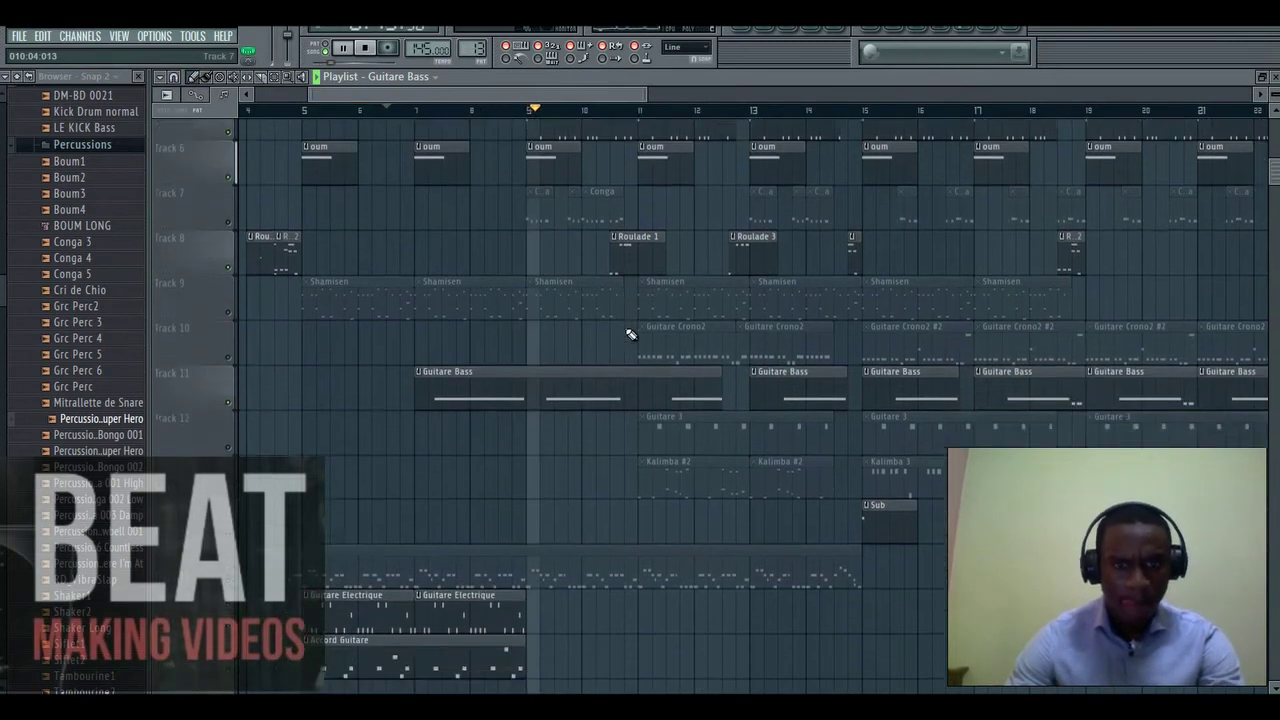
left_click(528, 604)
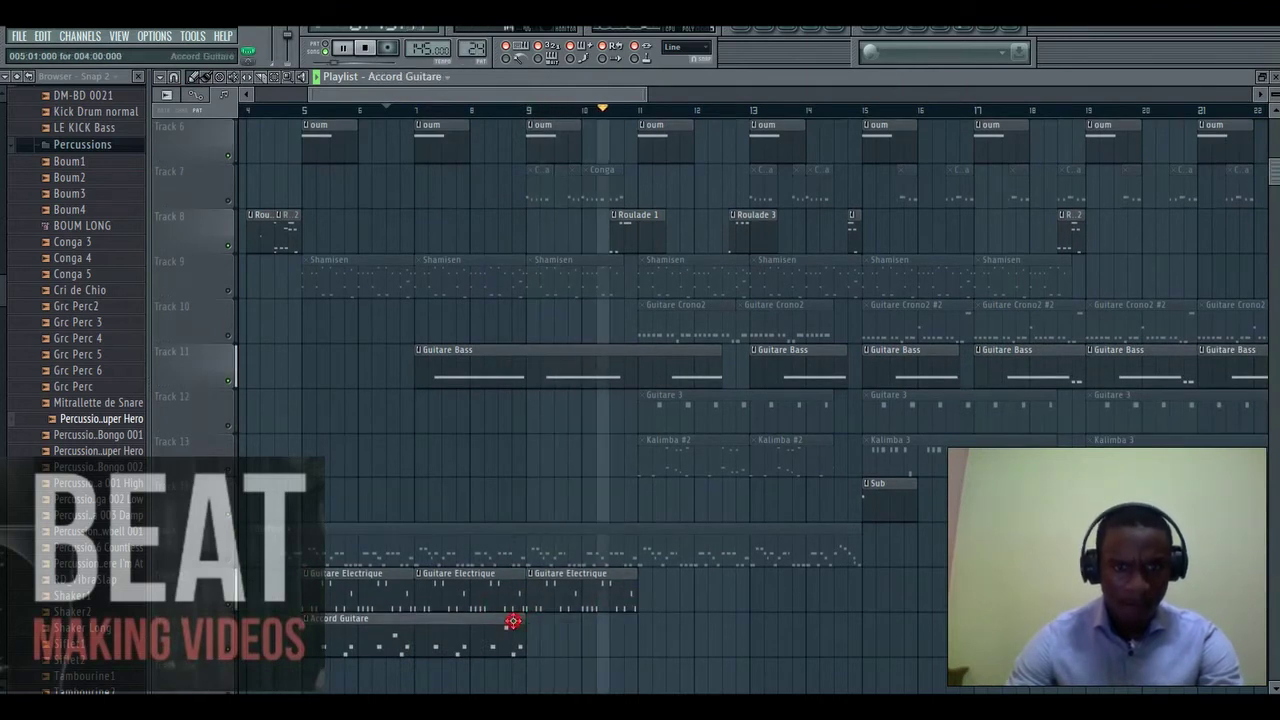
left_click(528, 625)
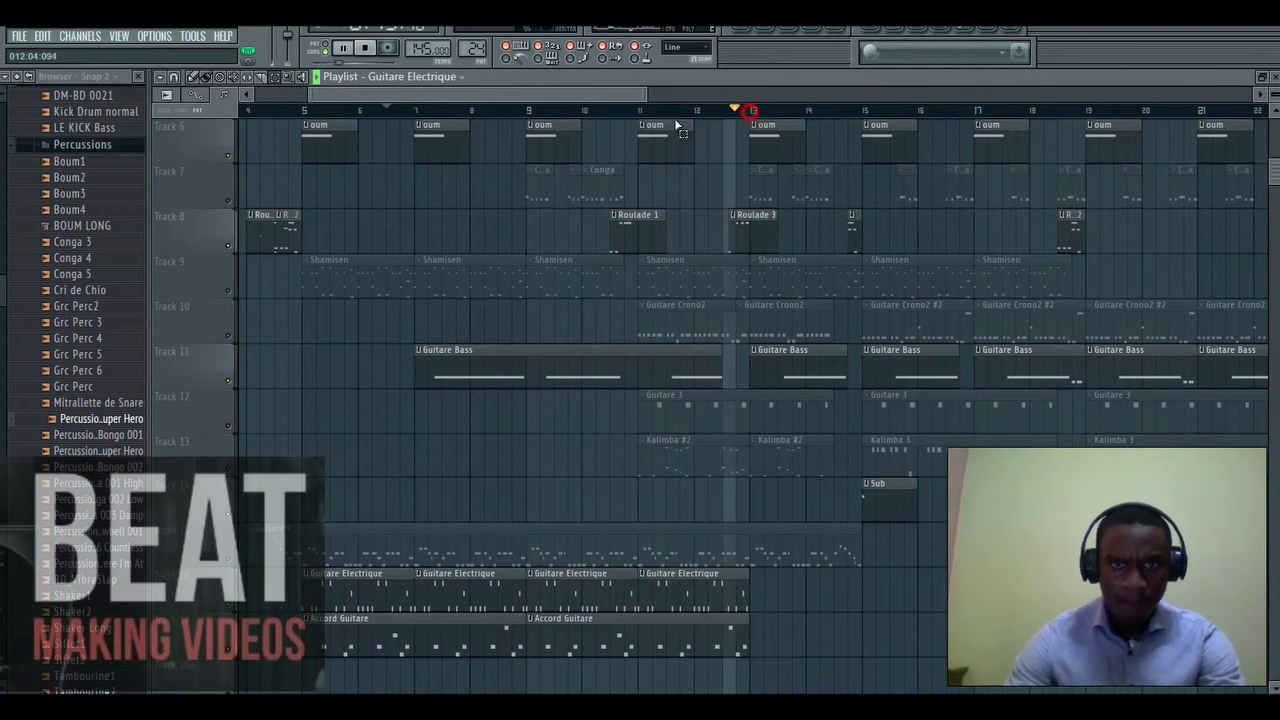
- Set the playlist loop to bars 9–13 and make Guitare Bass the current pattern while listening to the section
left_click_drag(745, 107, 523, 139)
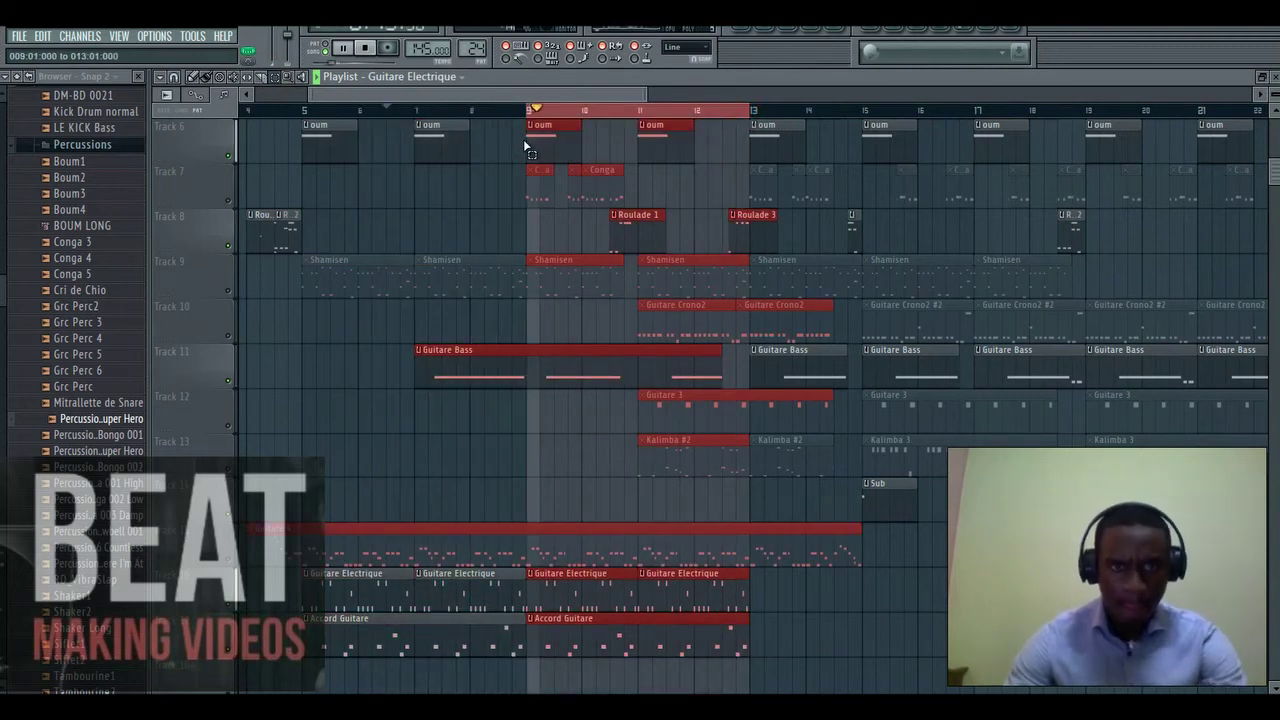
scroll(523, 150, "up", 2)
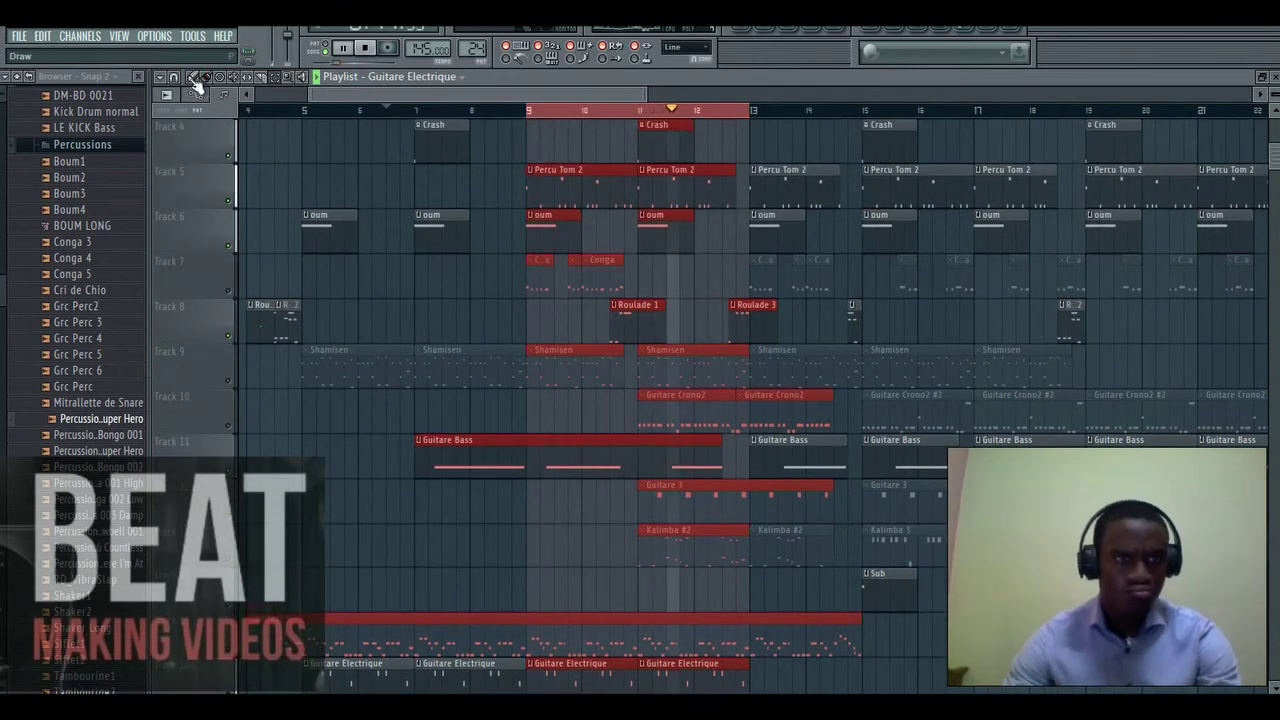
scroll(900, 330, "down", 2)
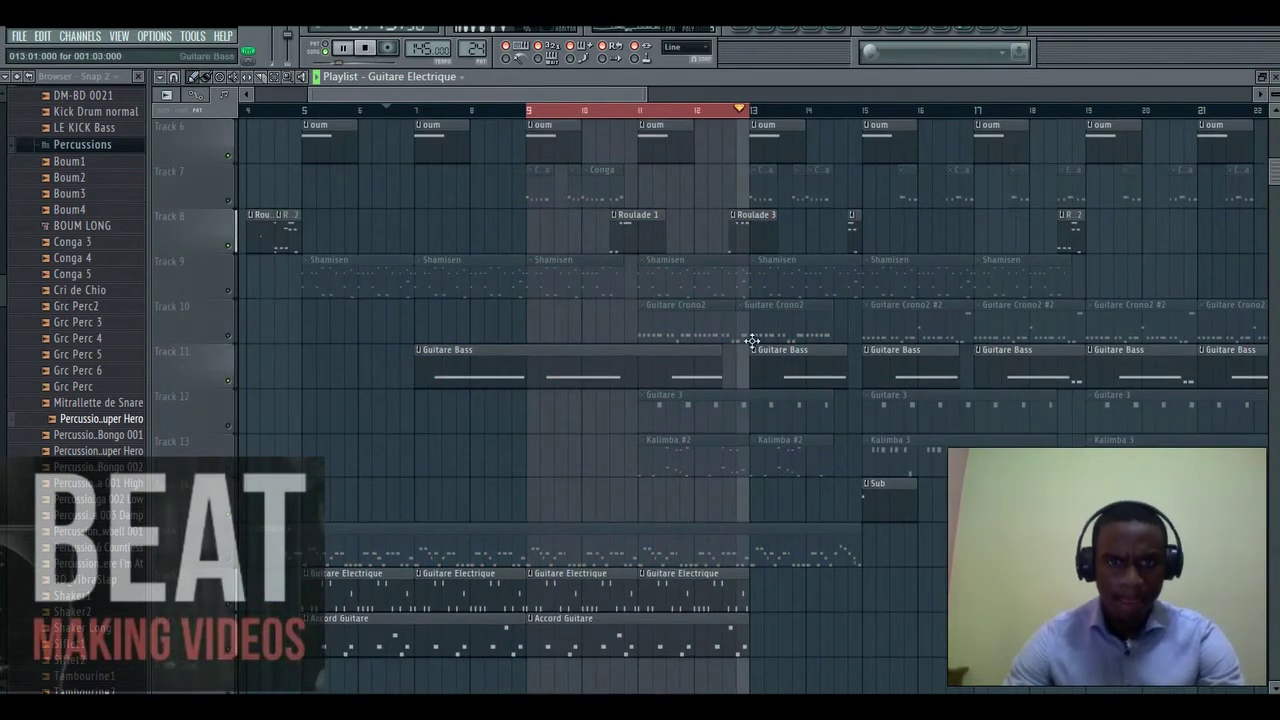
left_click(506, 370)
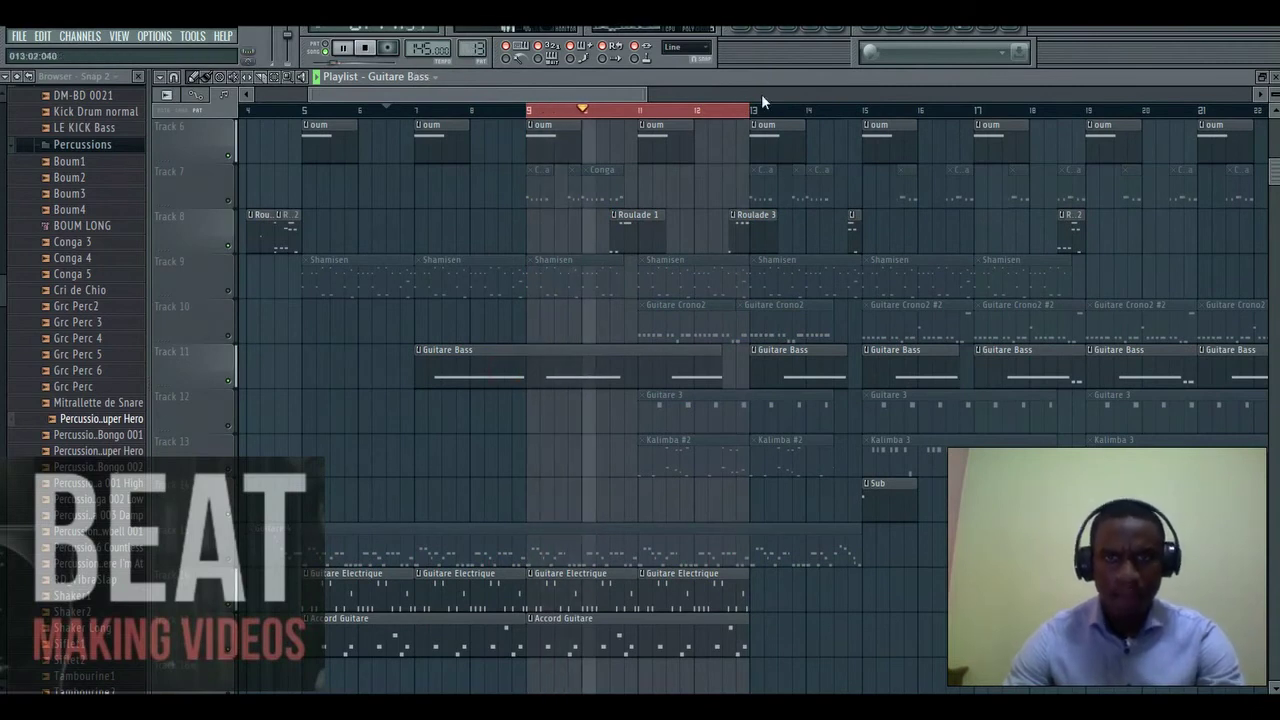
scroll(747, 212, "down", 4)
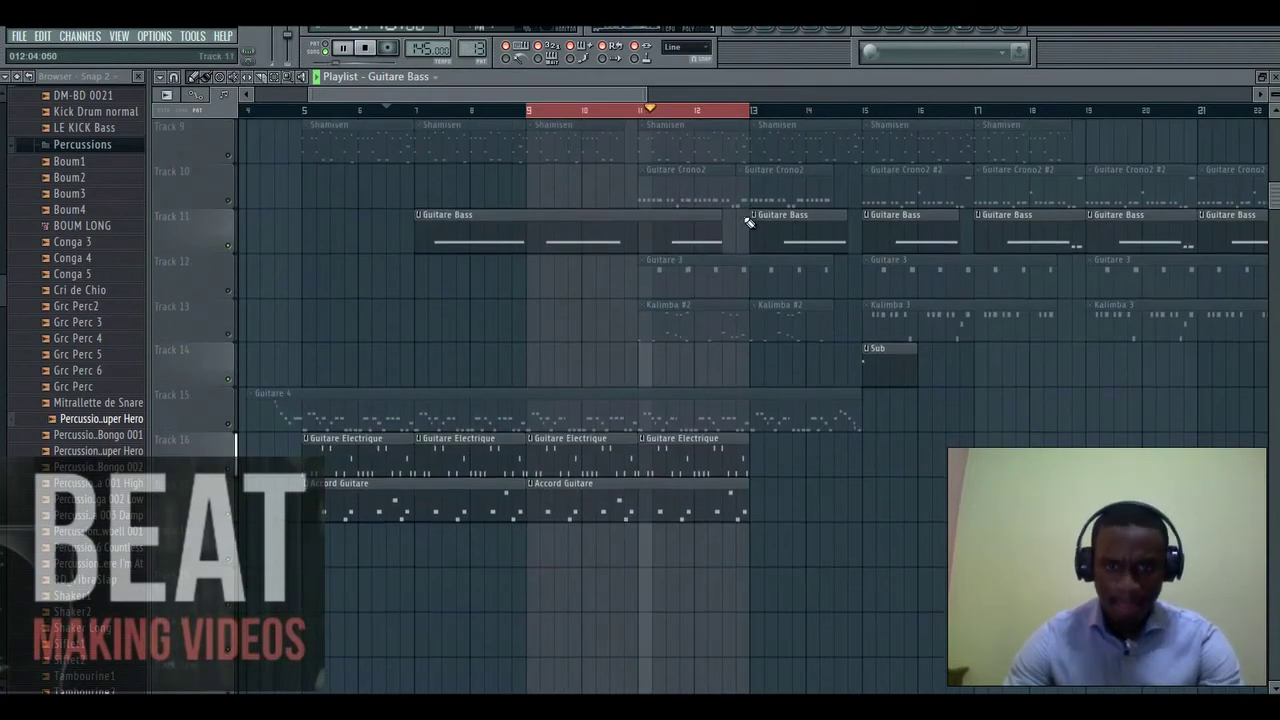
scroll(750, 200, "up", 7)
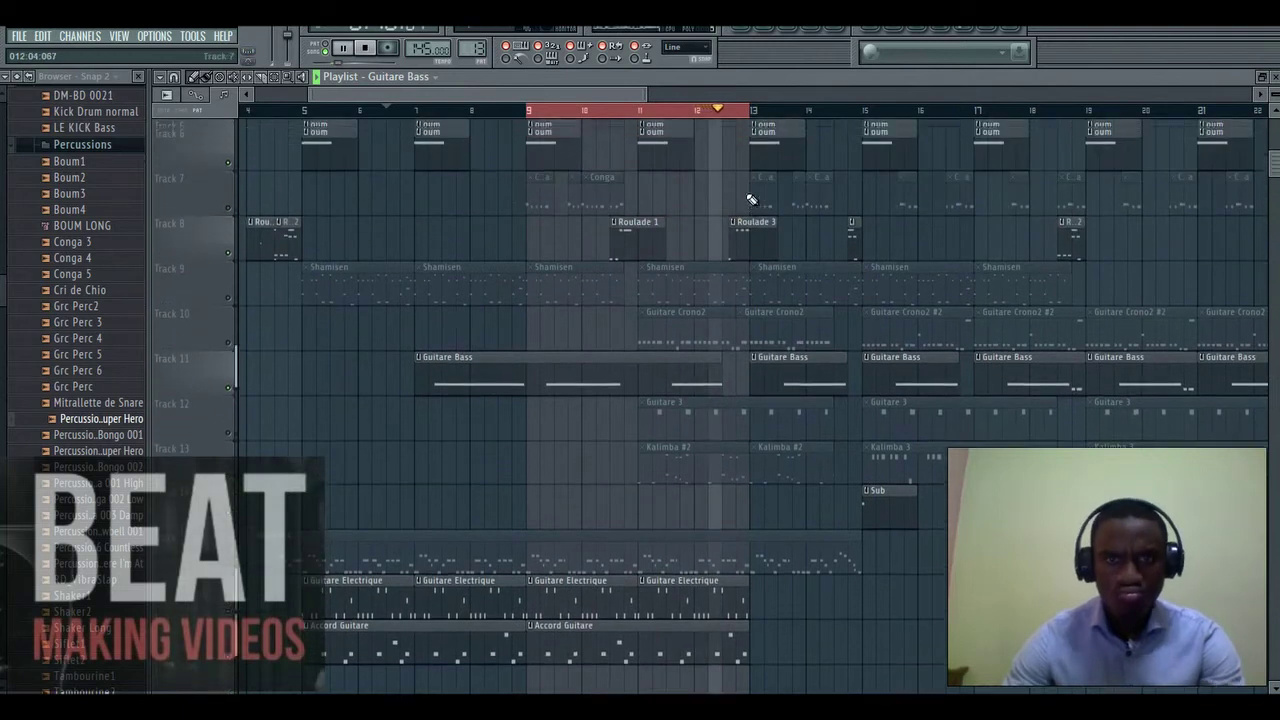
- Create a new pattern named Kalimba and place its clip at bar 9 on Track 14
left_click(757, 30)
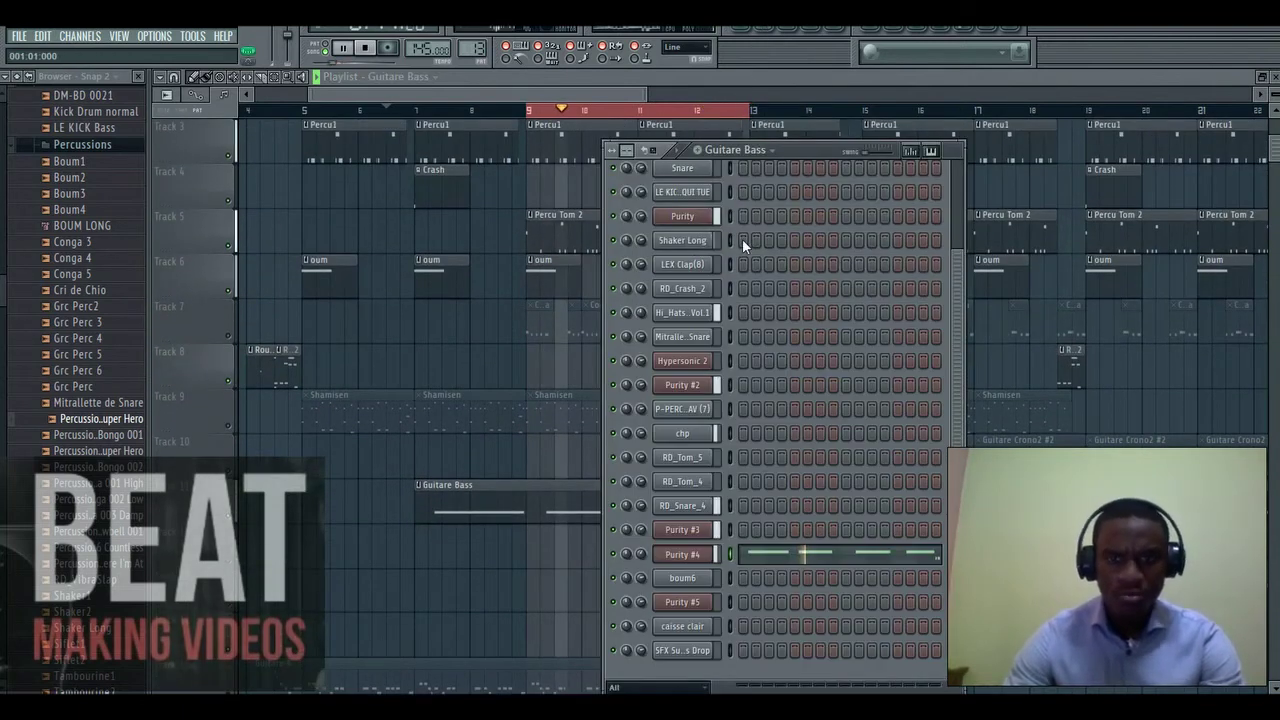
key("space")
left_click(699, 150)
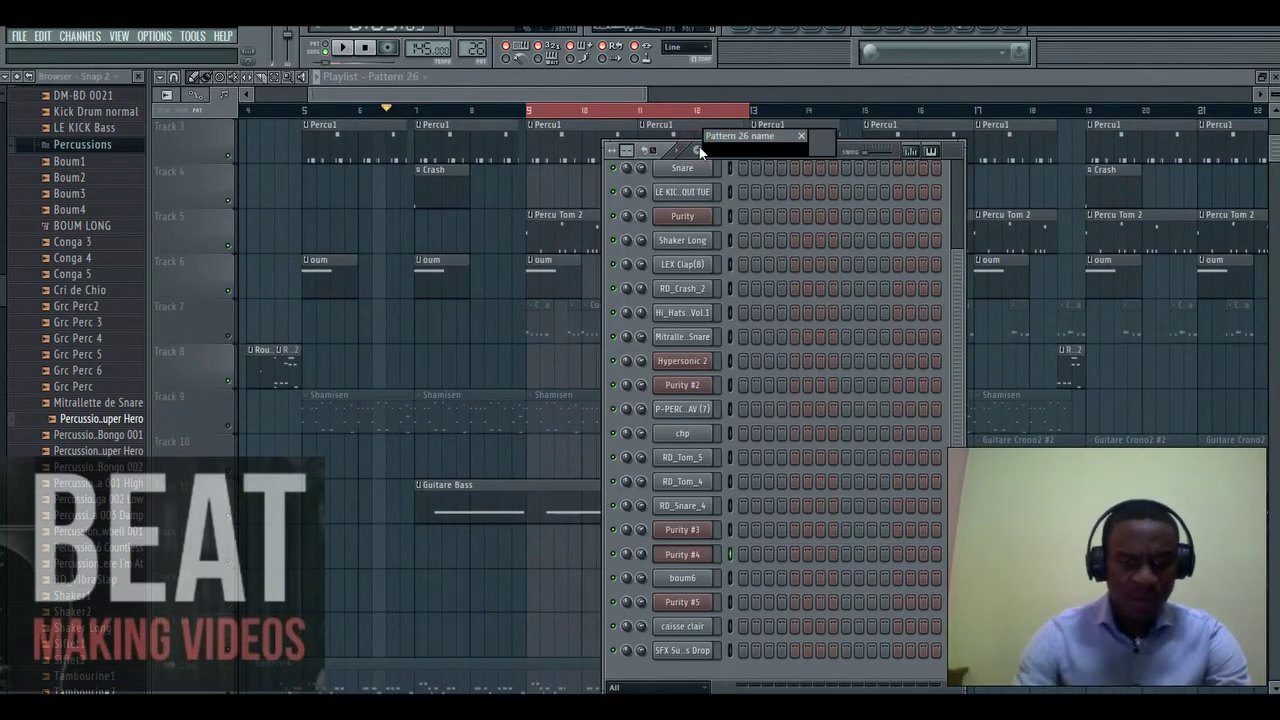
left_click(622, 95)
scroll(645, 280, "down", 4)
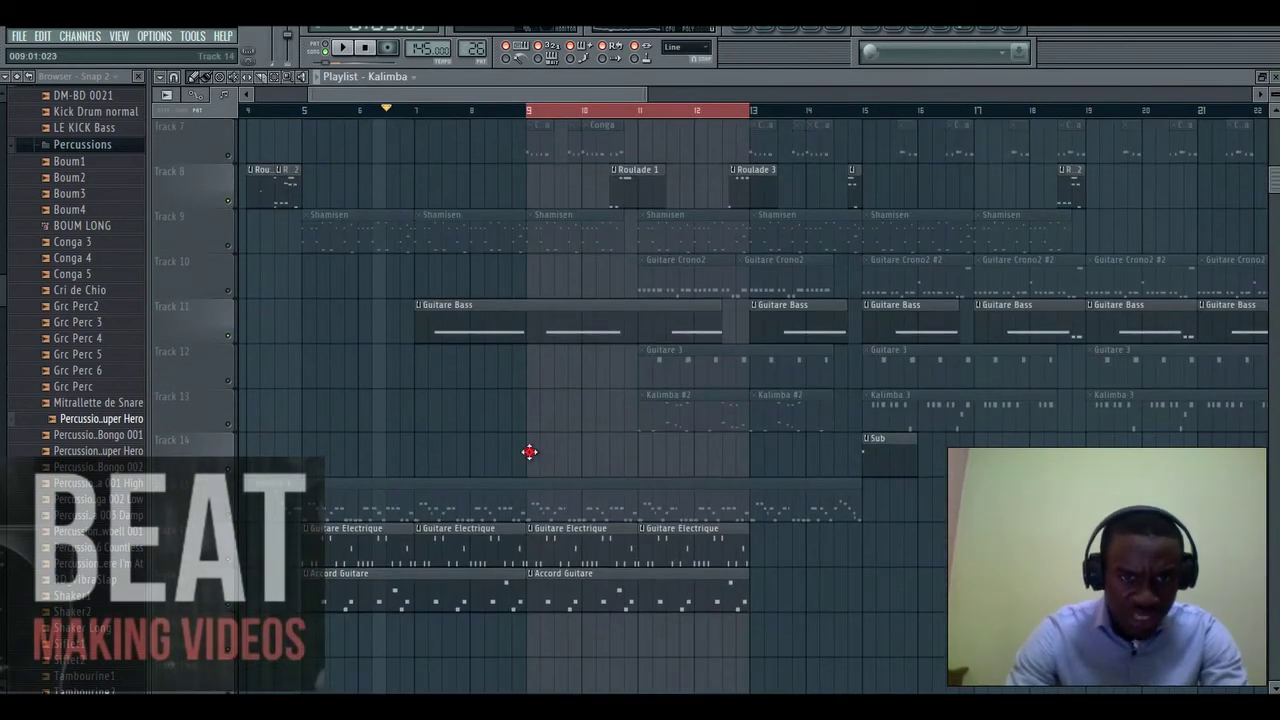
- Add E5 notes in bars 1 and 2 of the Purity #5 piano roll and raise their velocities to about 86%
left_click(767, 31)
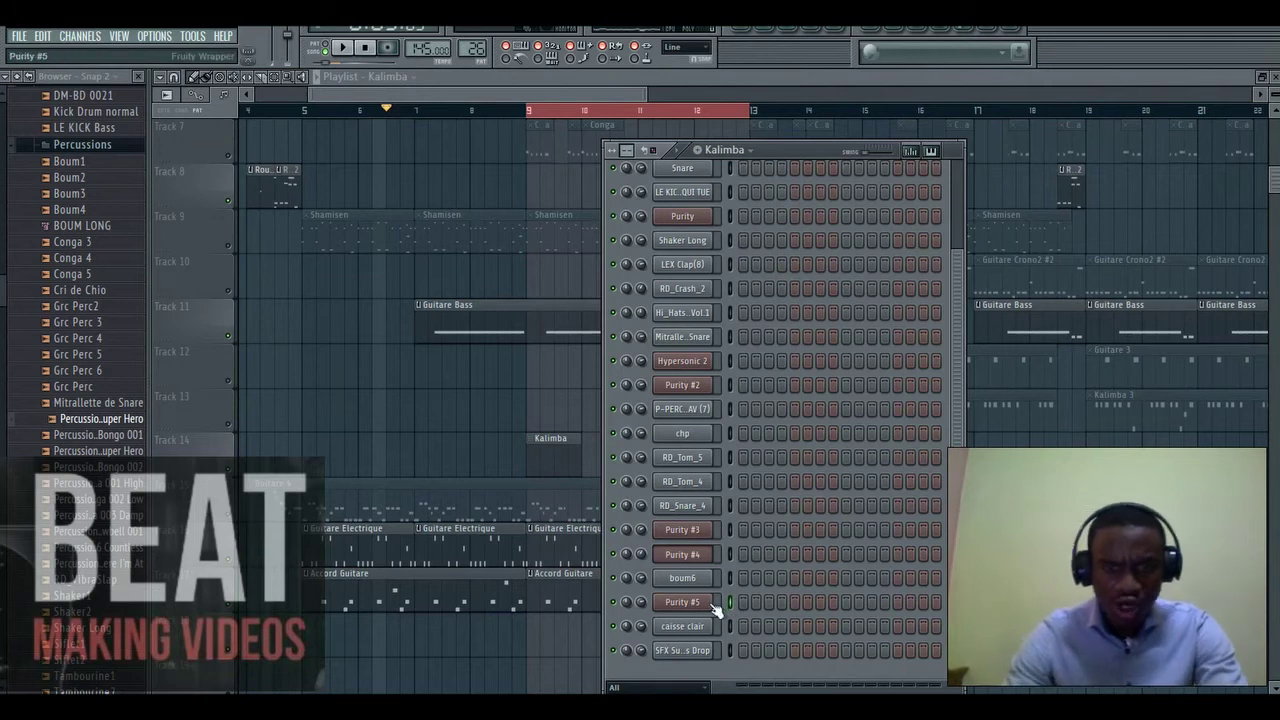
right_click(705, 603)
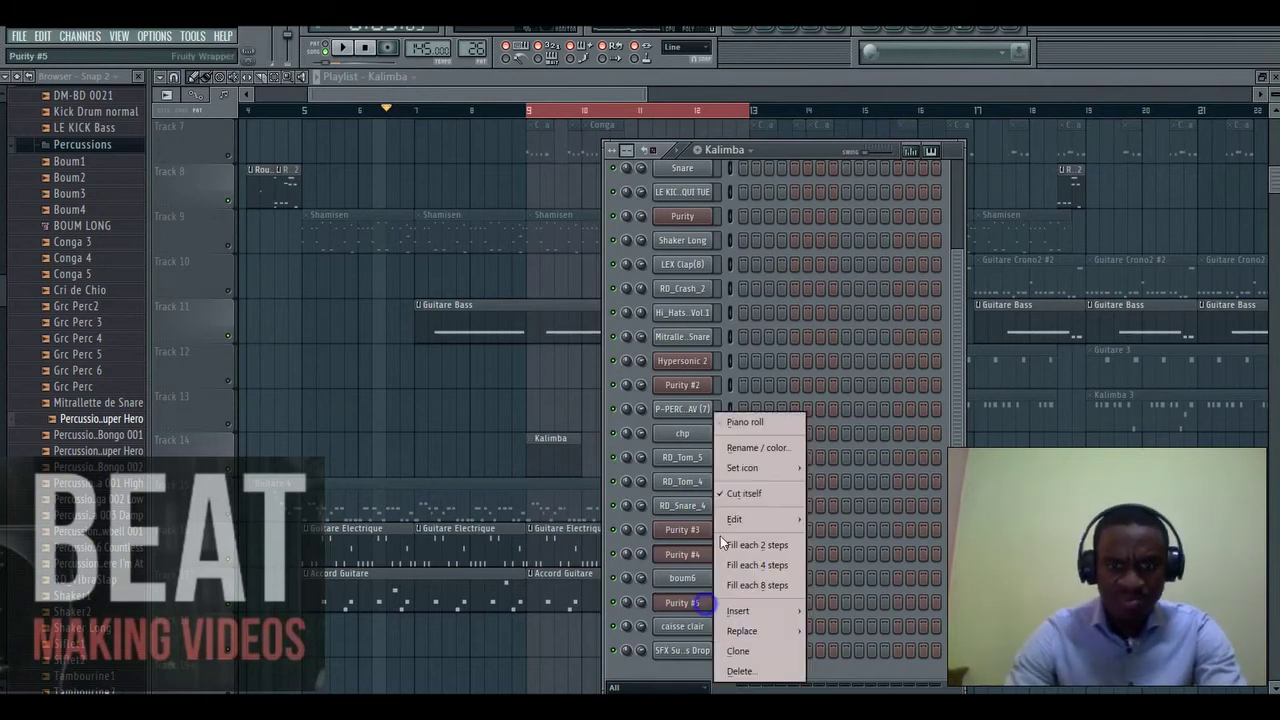
left_click(741, 424)
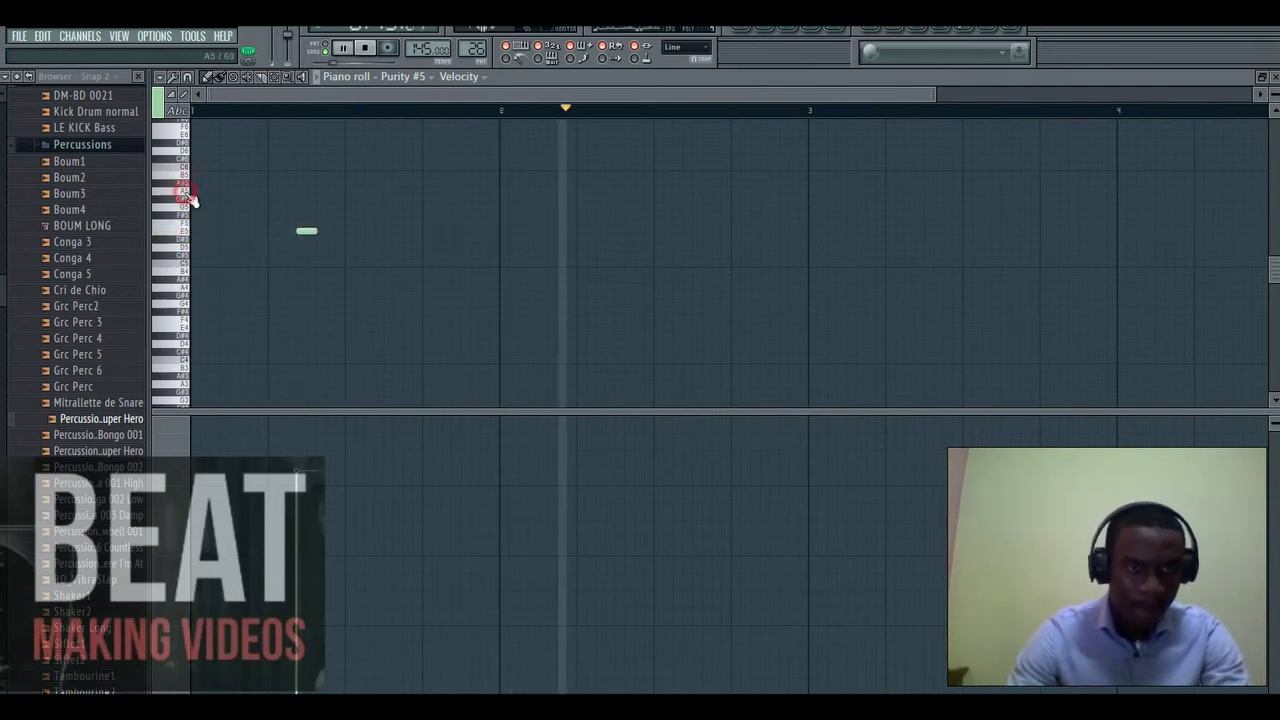
left_click(608, 232)
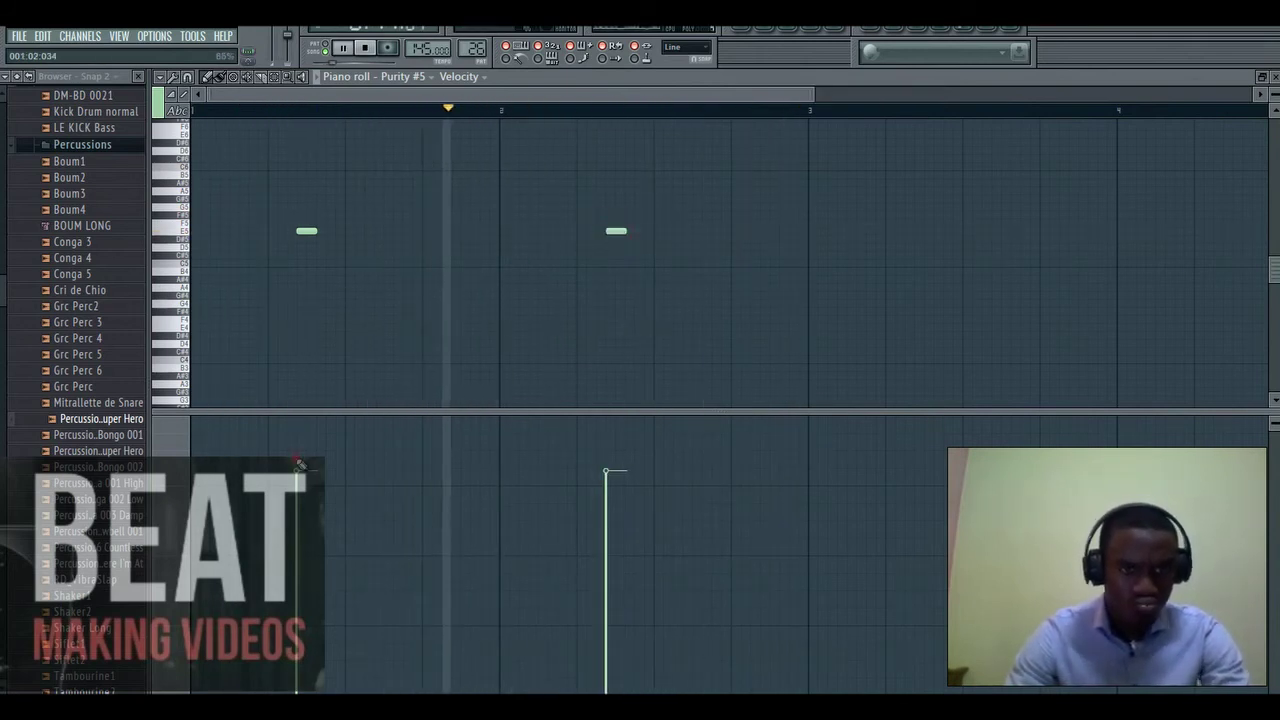
left_click(607, 462)
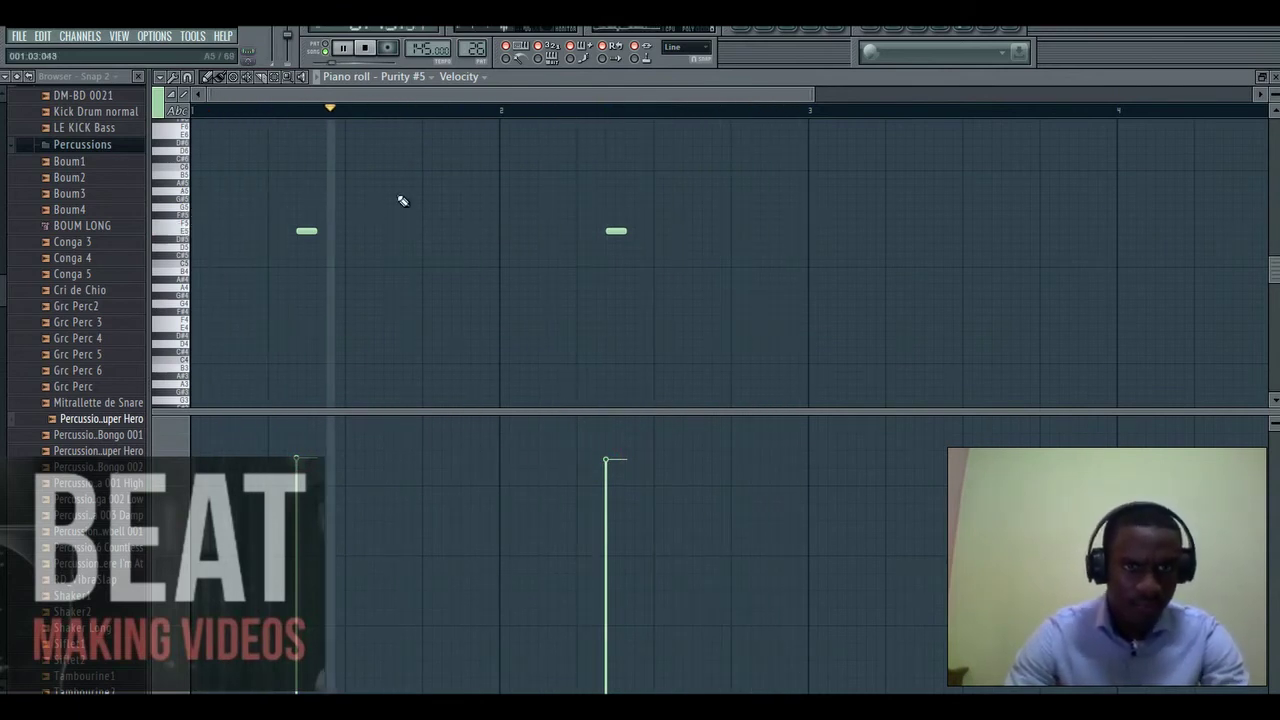
- Add a D5 note followed by an E5 note at the end of bar 1, replacing the trial E5 and G5 notes
left_click(427, 182)
key("space")
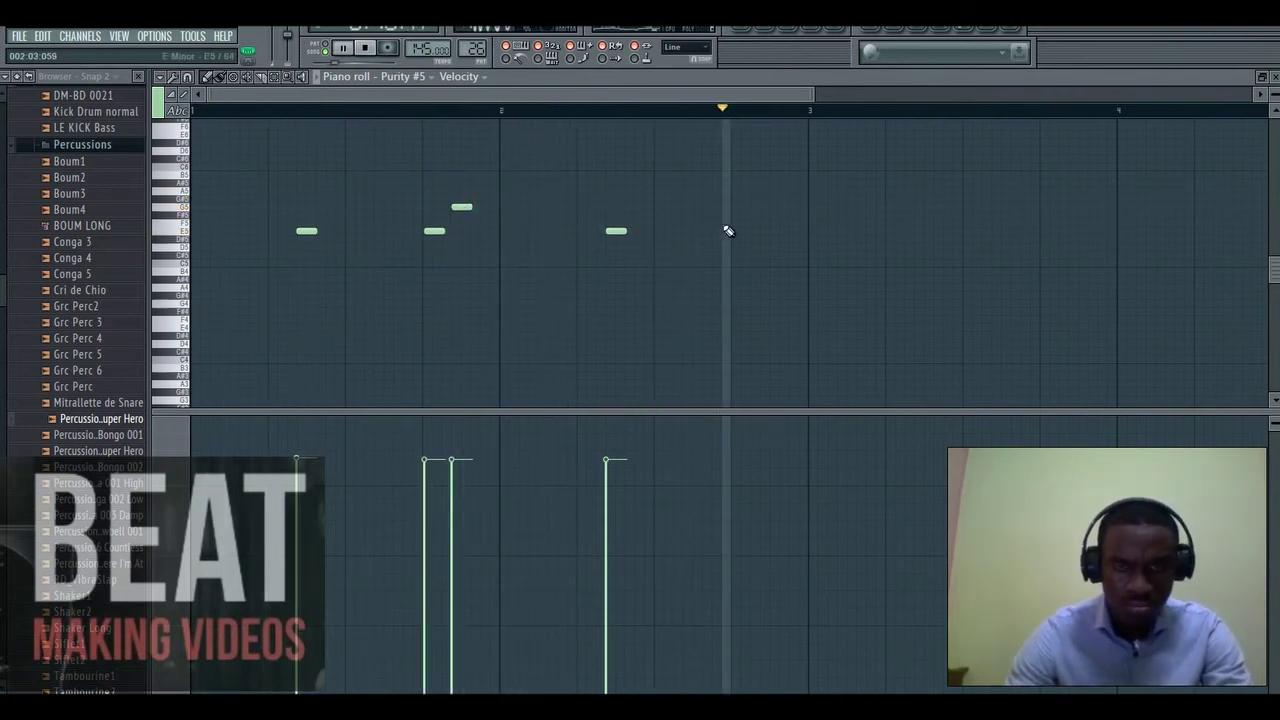
right_click(434, 232)
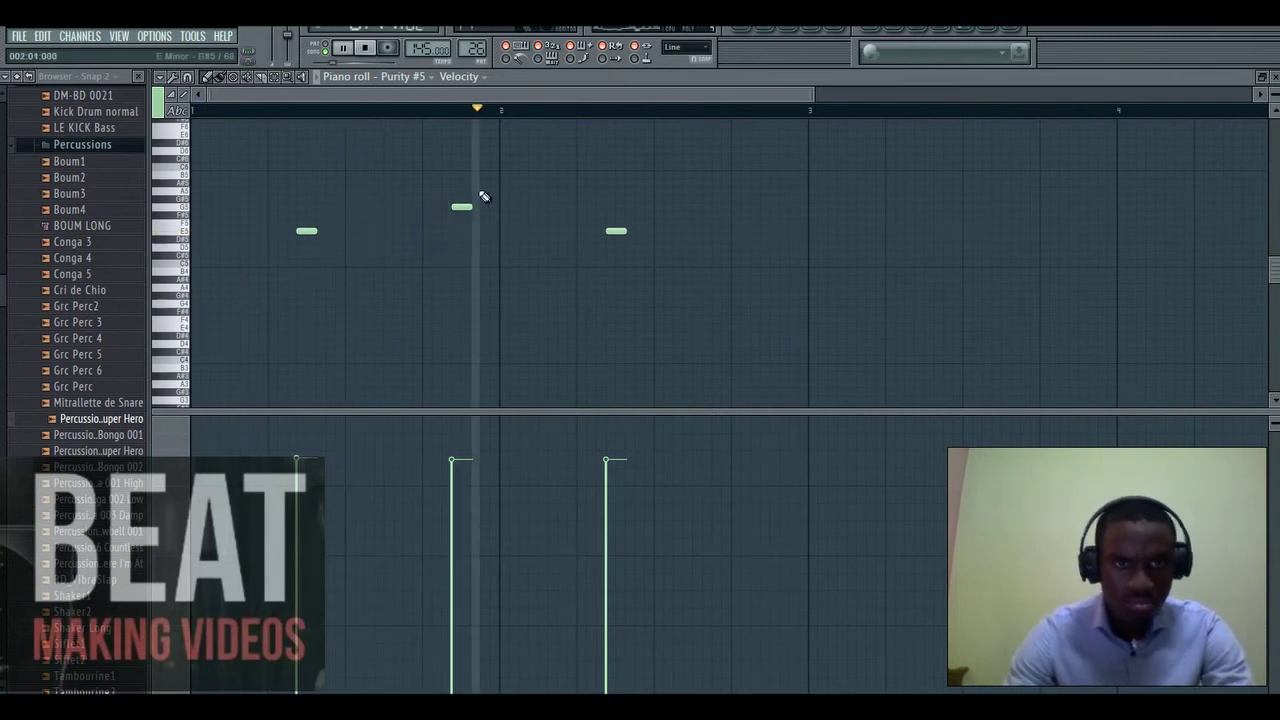
left_click_drag(462, 208, 461, 239)
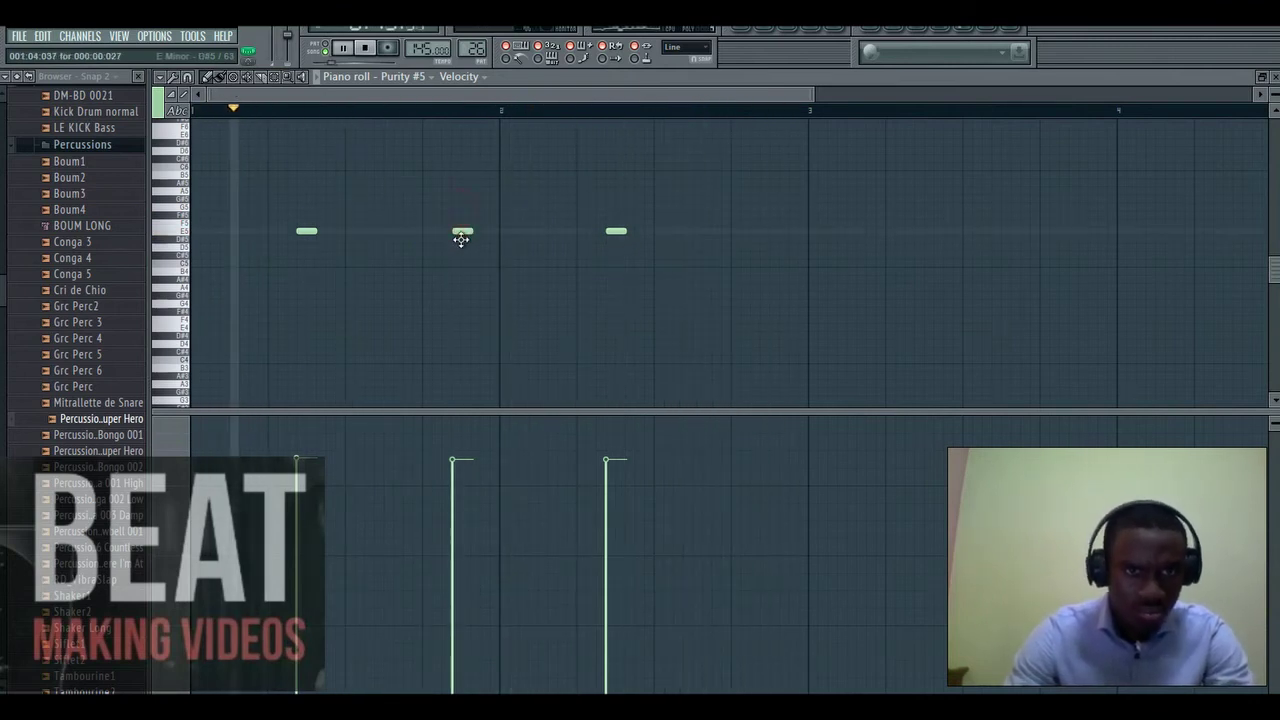
left_click(428, 264)
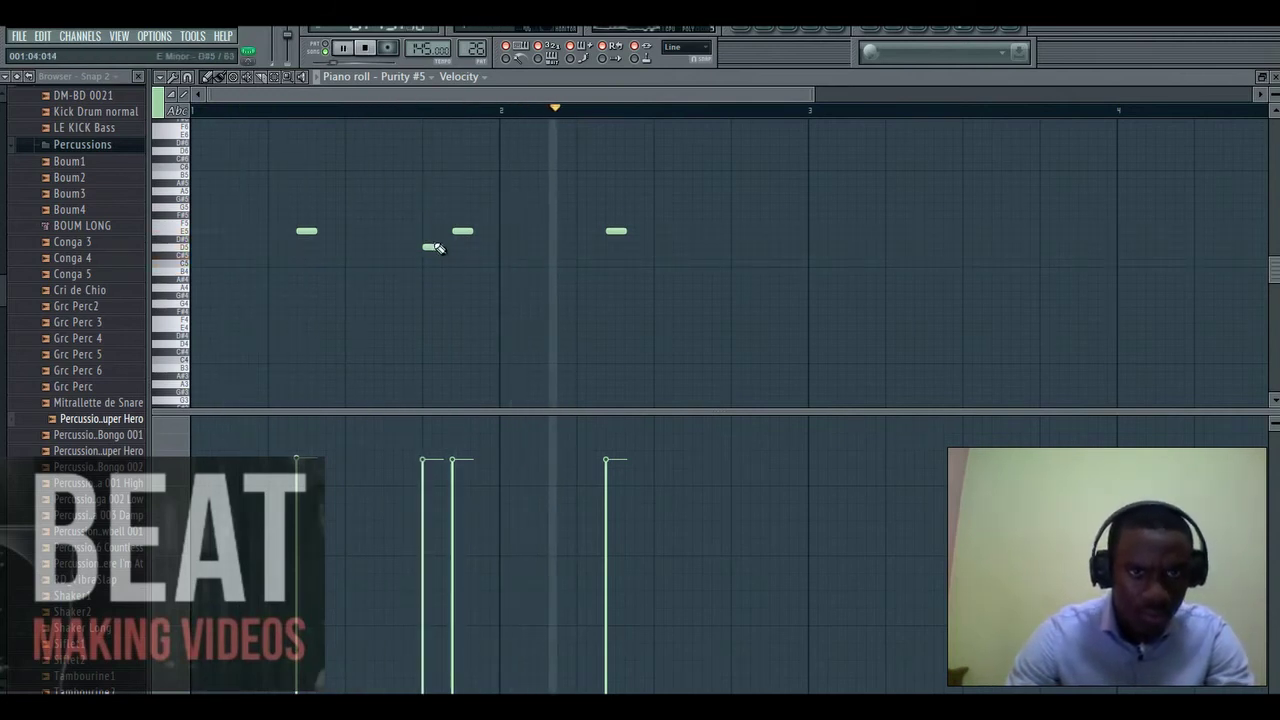
- Add a D5 note followed by an E5 note at the end of bar 2, removing the misplaced E5 note
left_click(737, 231)
left_click(740, 247)
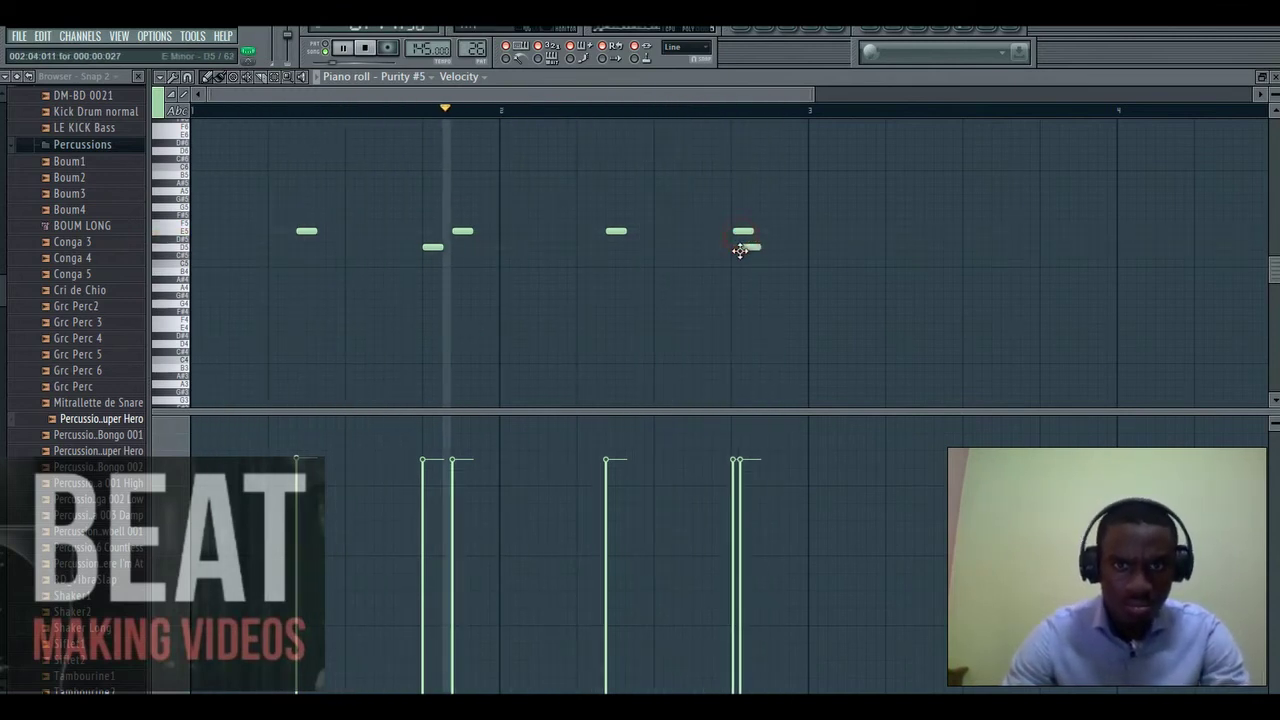
right_click(737, 230)
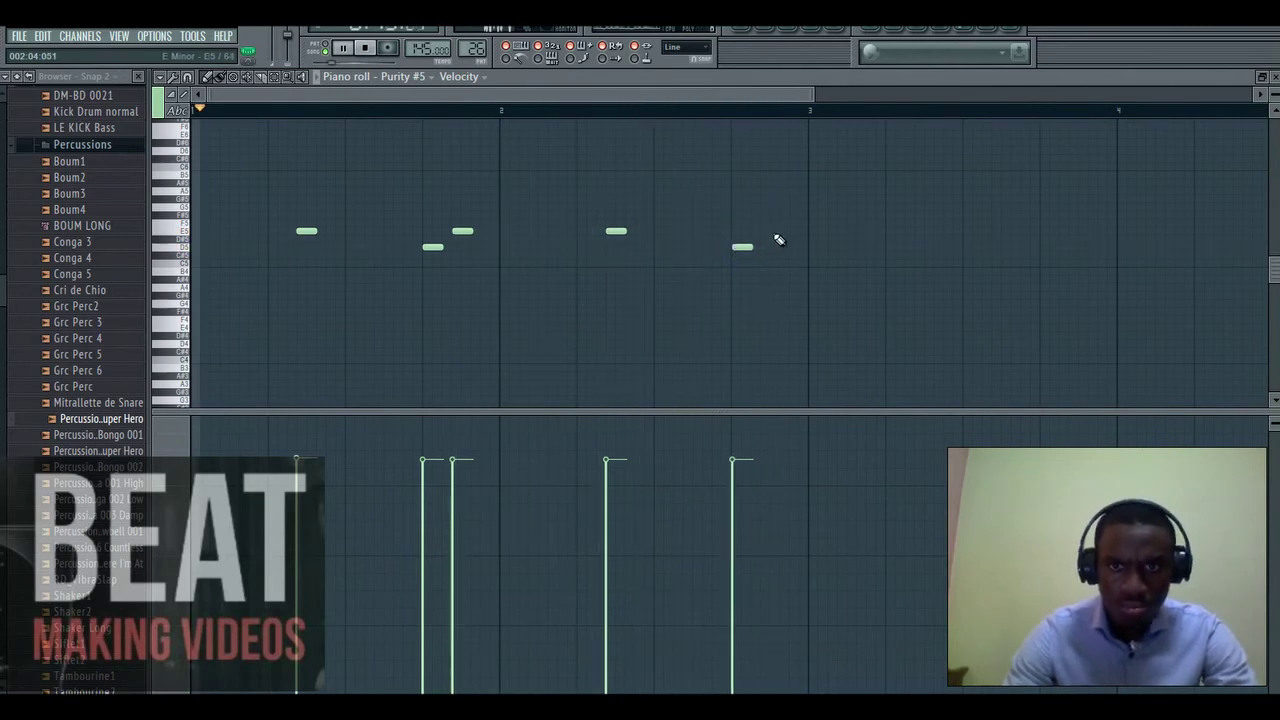
left_click(770, 231)
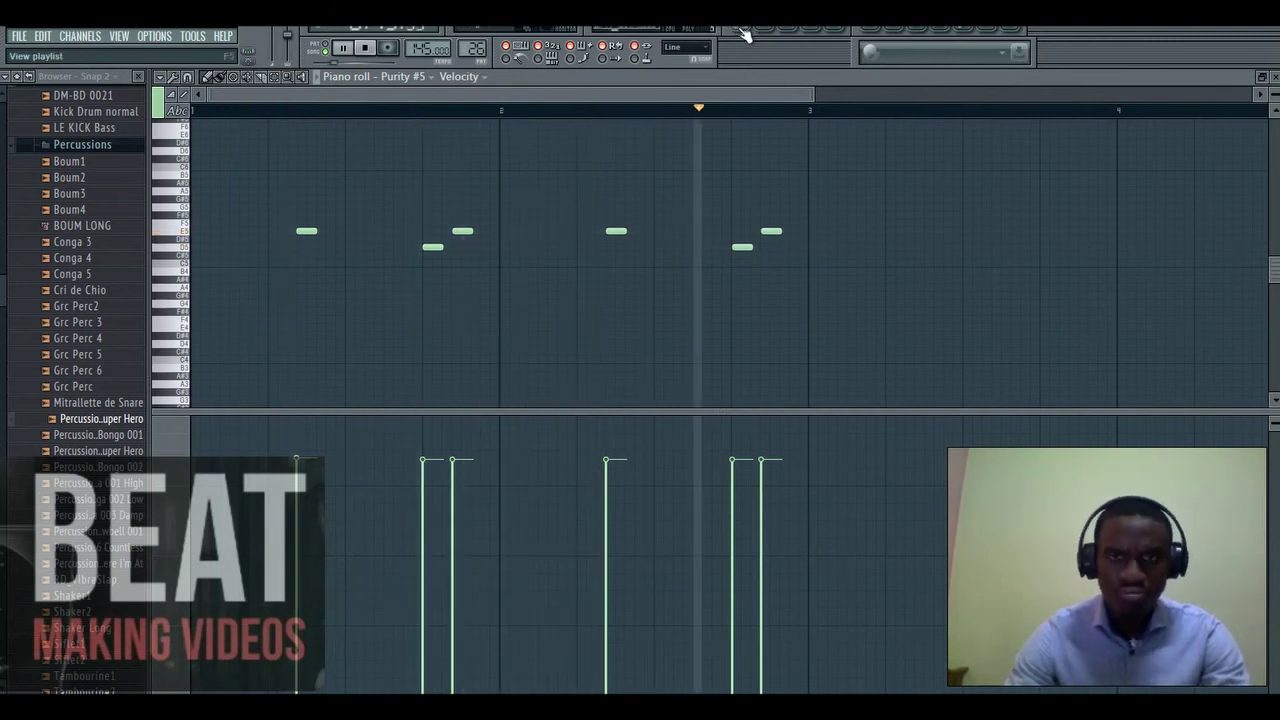
- Set the playlist loop to bars 9–13 and extend the Kalimba clip on Track 14 to bar 13
left_click(741, 33)
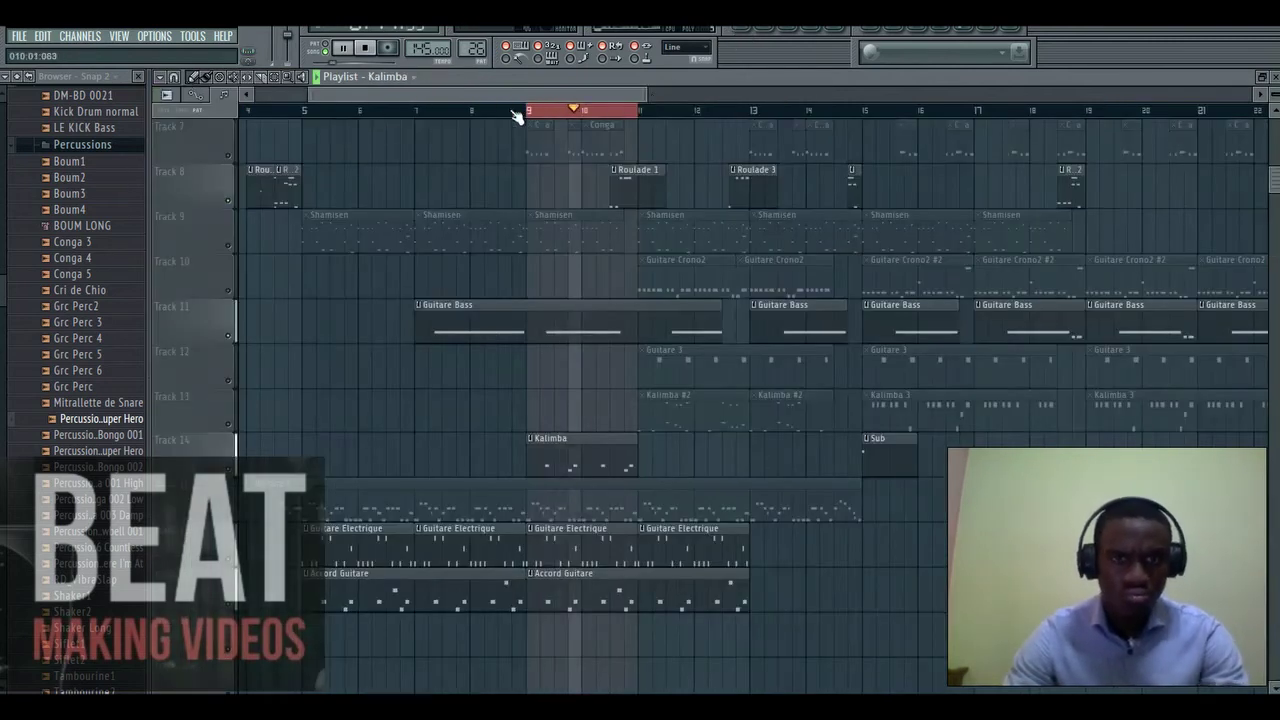
left_click_drag(745, 110, 529, 143)
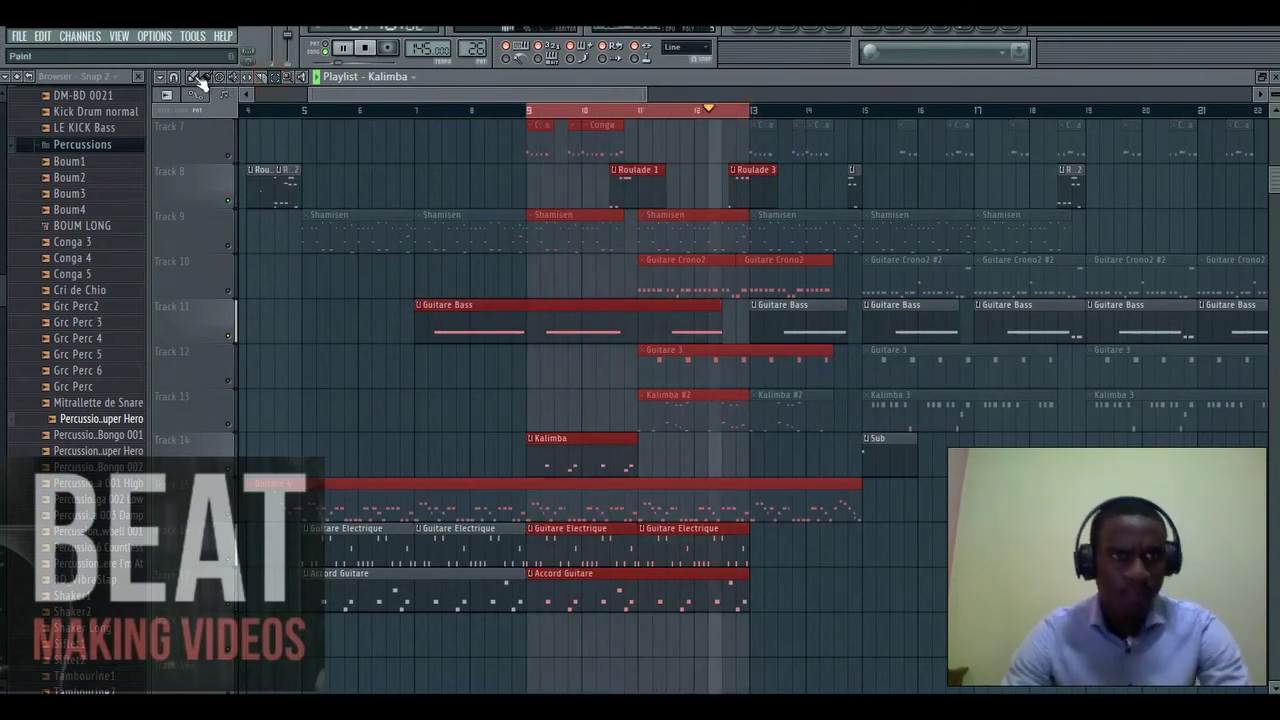
left_click(637, 449)
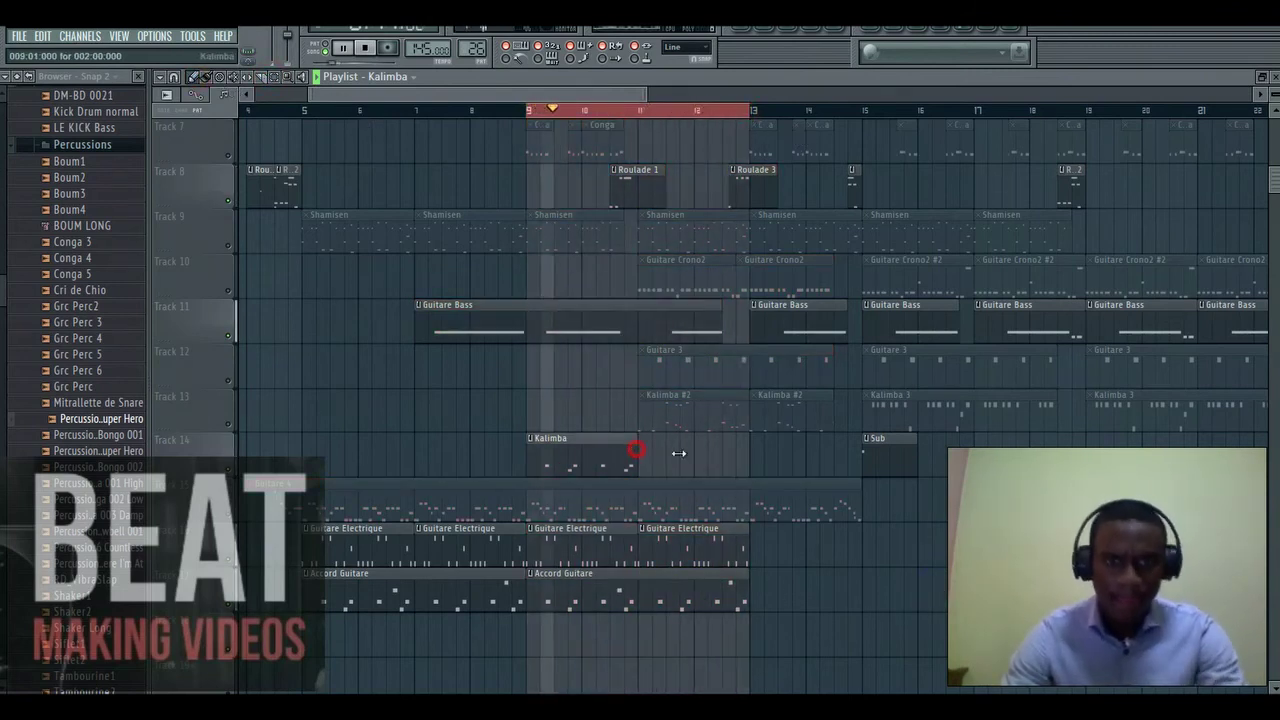
left_click_drag(679, 453, 746, 450)
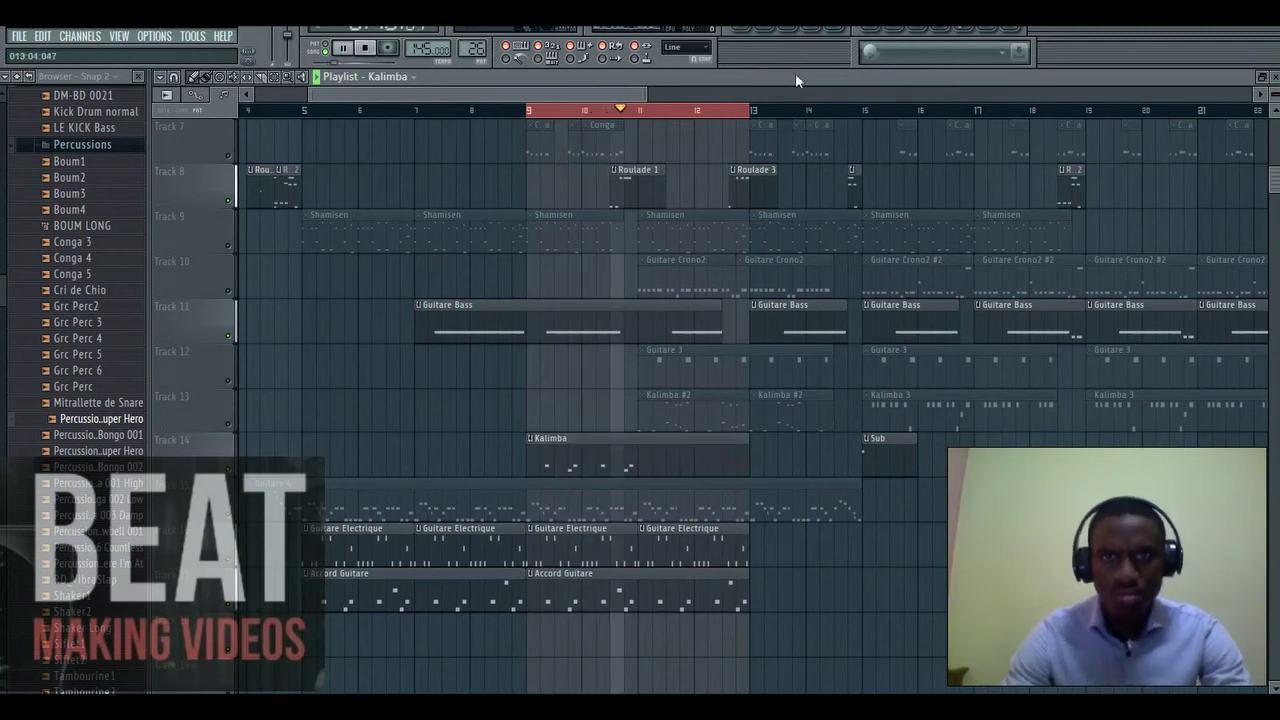
- Duplicate all Purity #5 notes from bars 1–2 in the piano roll and align the copy with bars 3–4
left_click(775, 28)
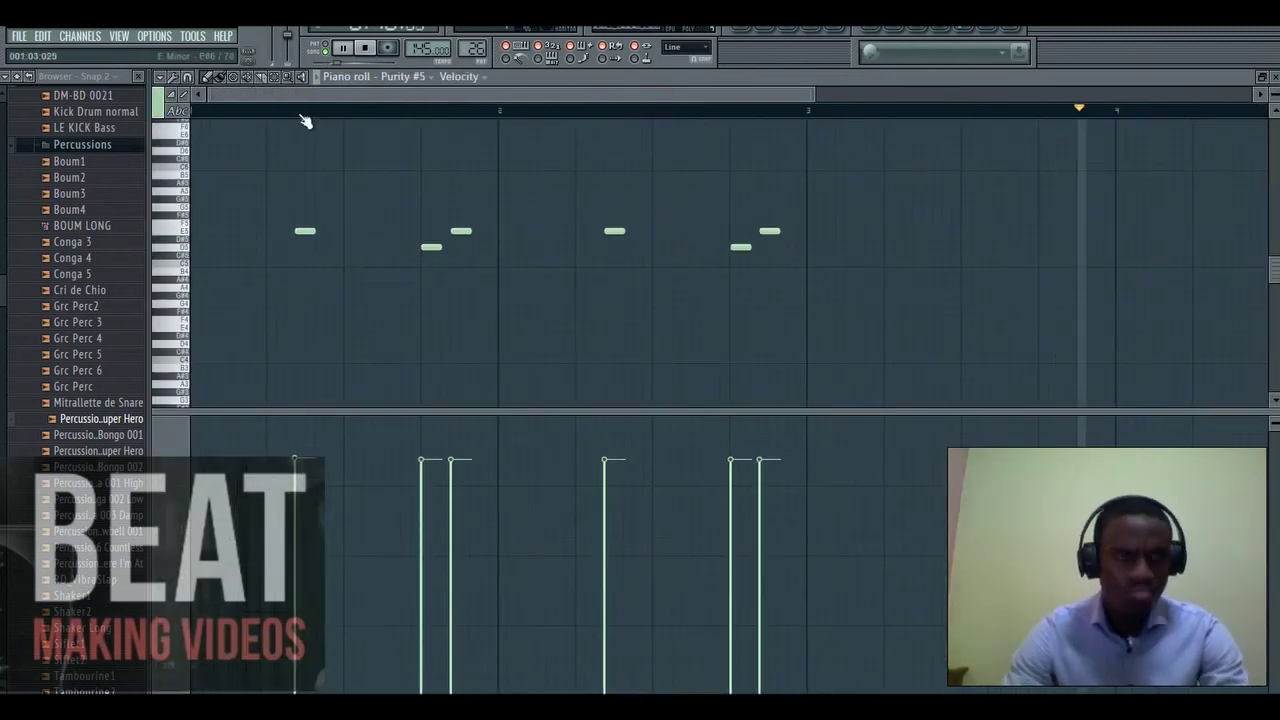
left_click_drag(262, 205, 903, 314)
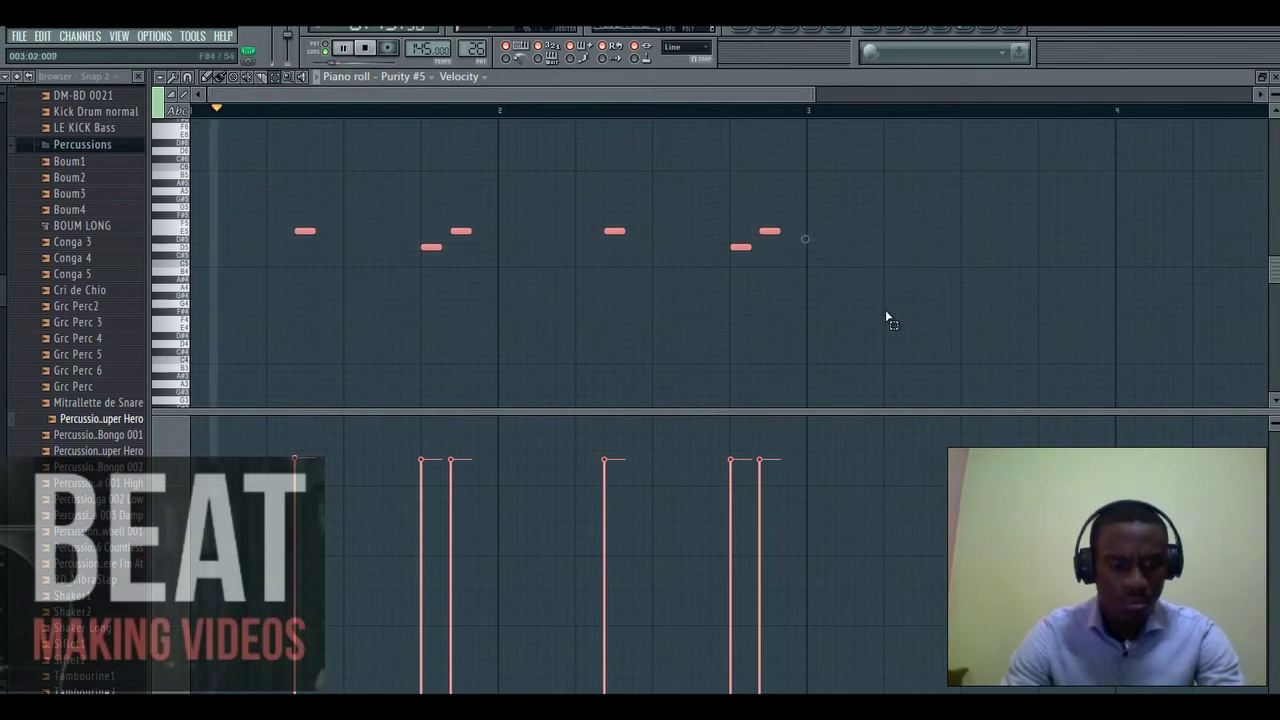
key("ctrl+b")
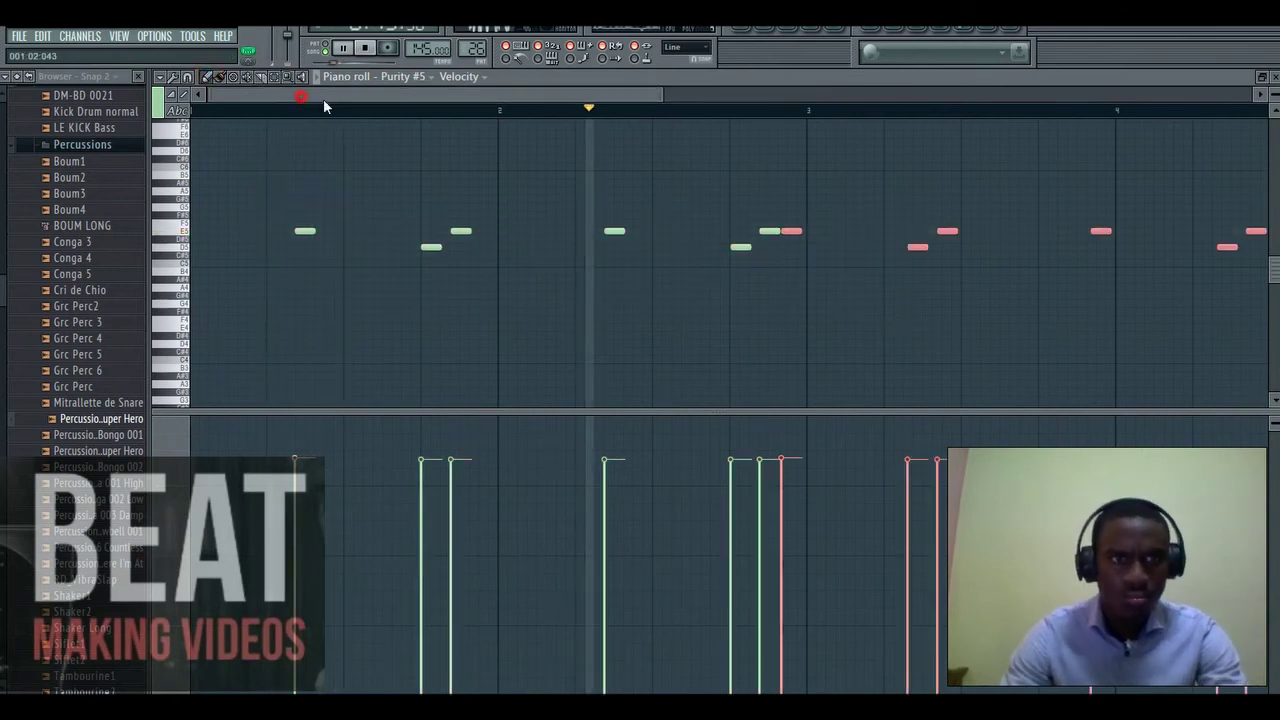
left_click_drag(323, 95, 405, 95)
left_click_drag(619, 232, 752, 232)
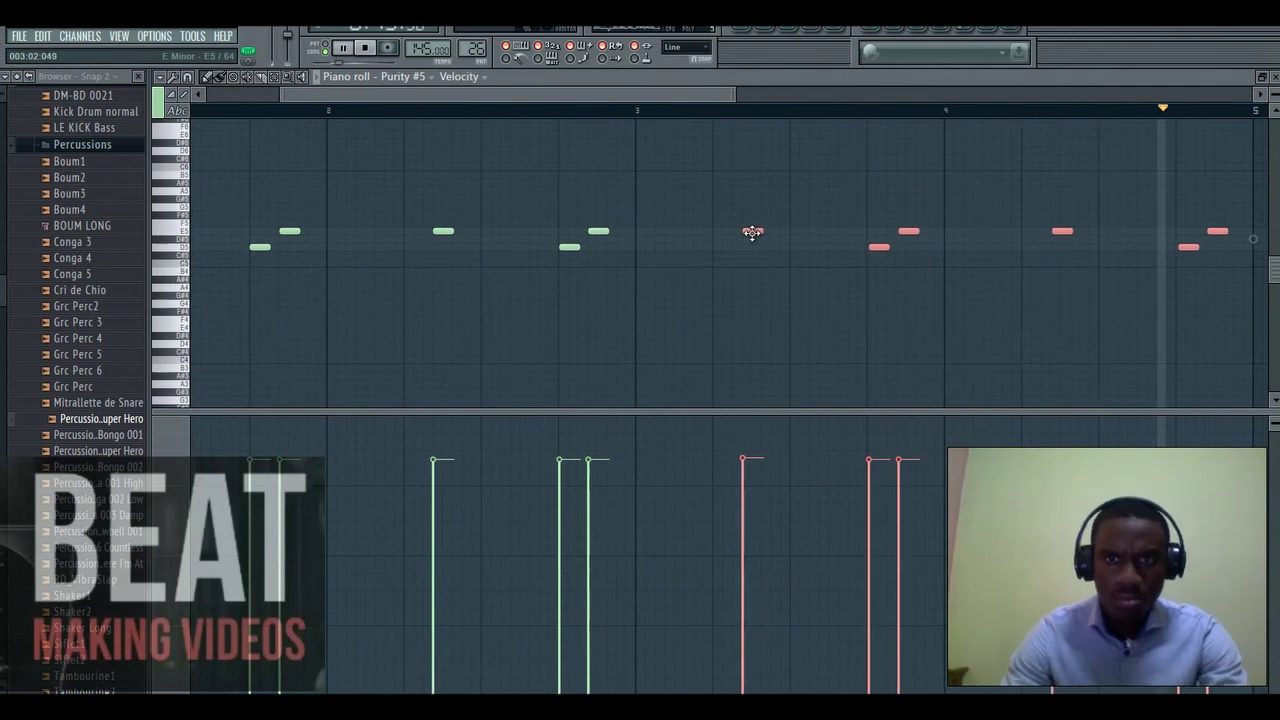
left_click_drag(697, 95, 759, 95)
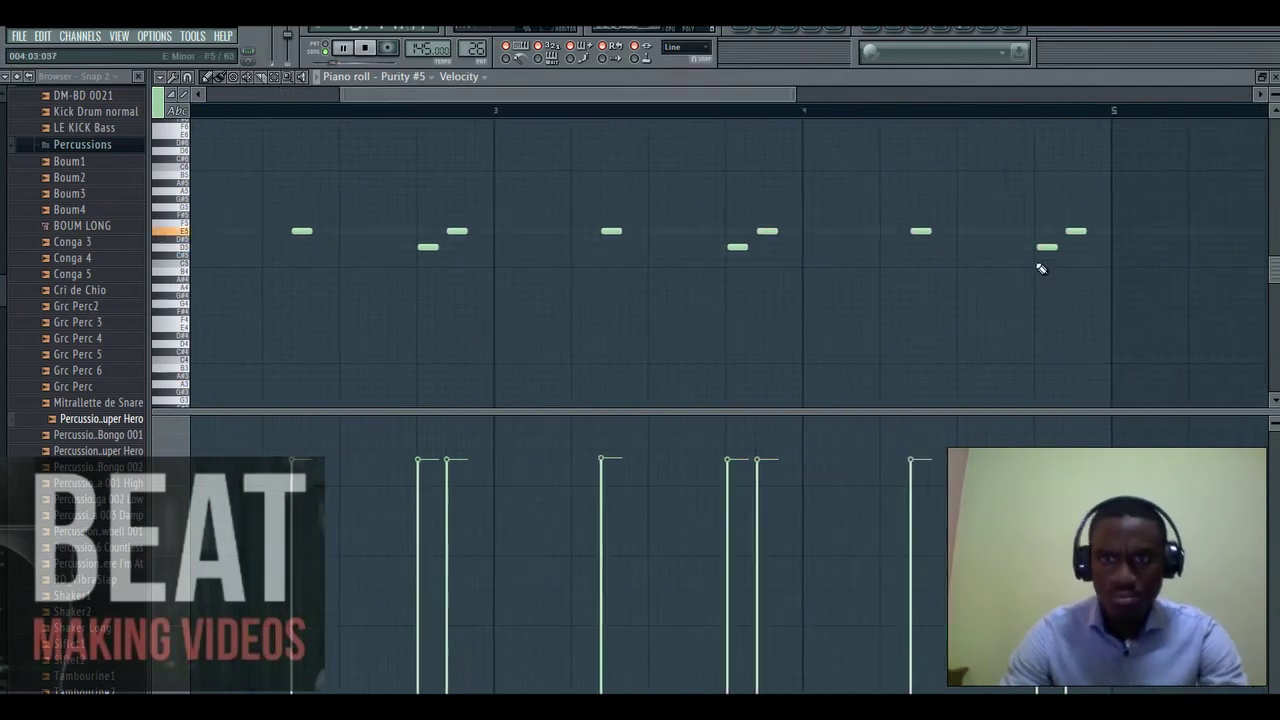
left_click(1045, 249)
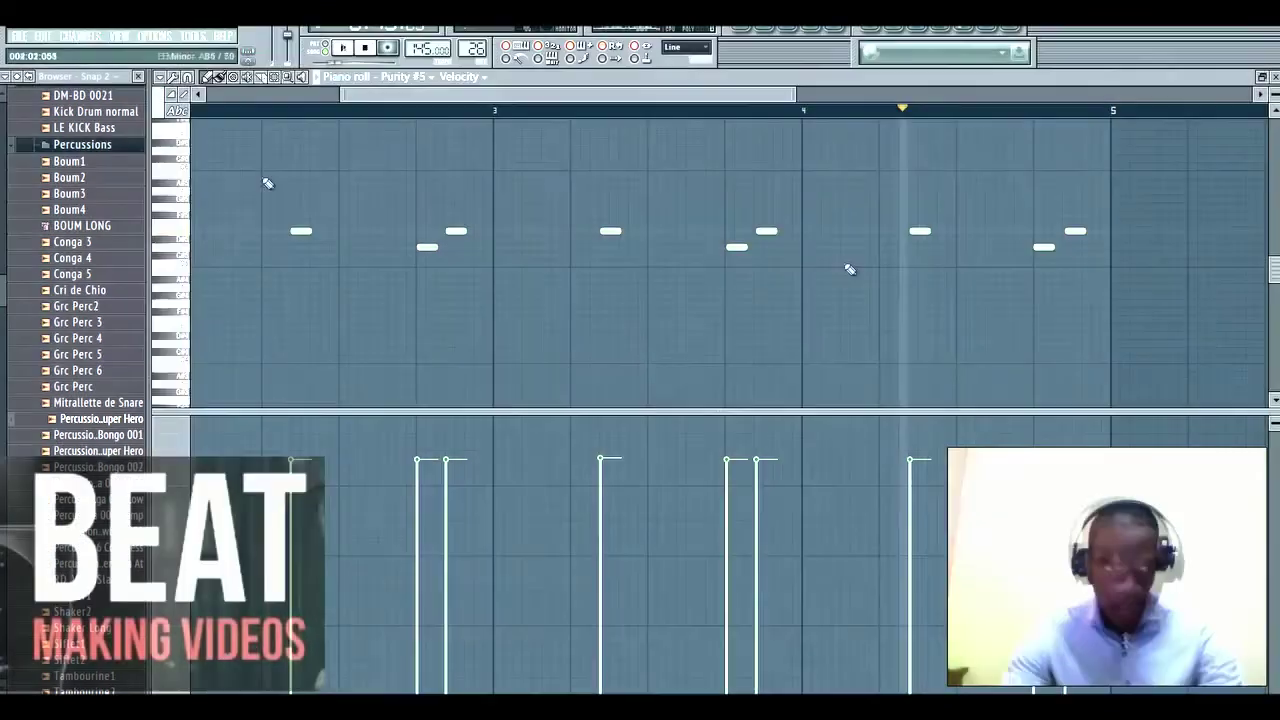
- Add an A5 note in bar 4 just before the last D5 note
left_click(192, 190)
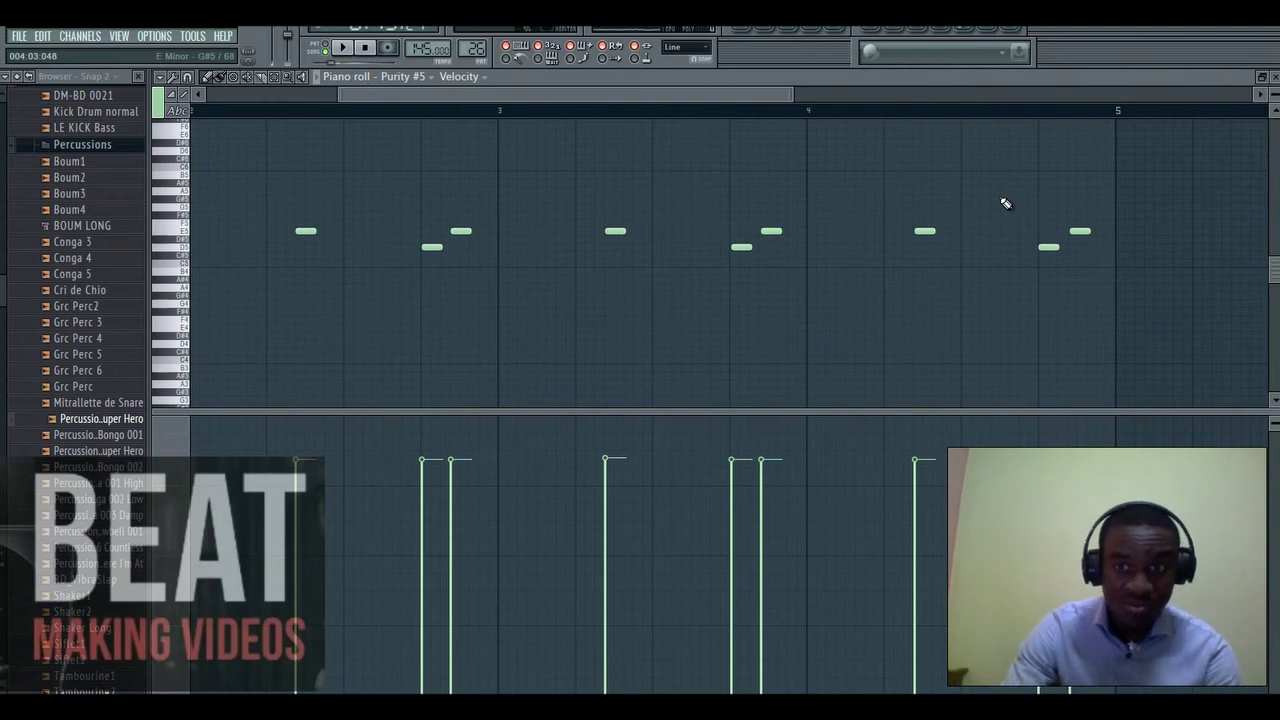
left_click(1006, 201)
left_click(171, 193)
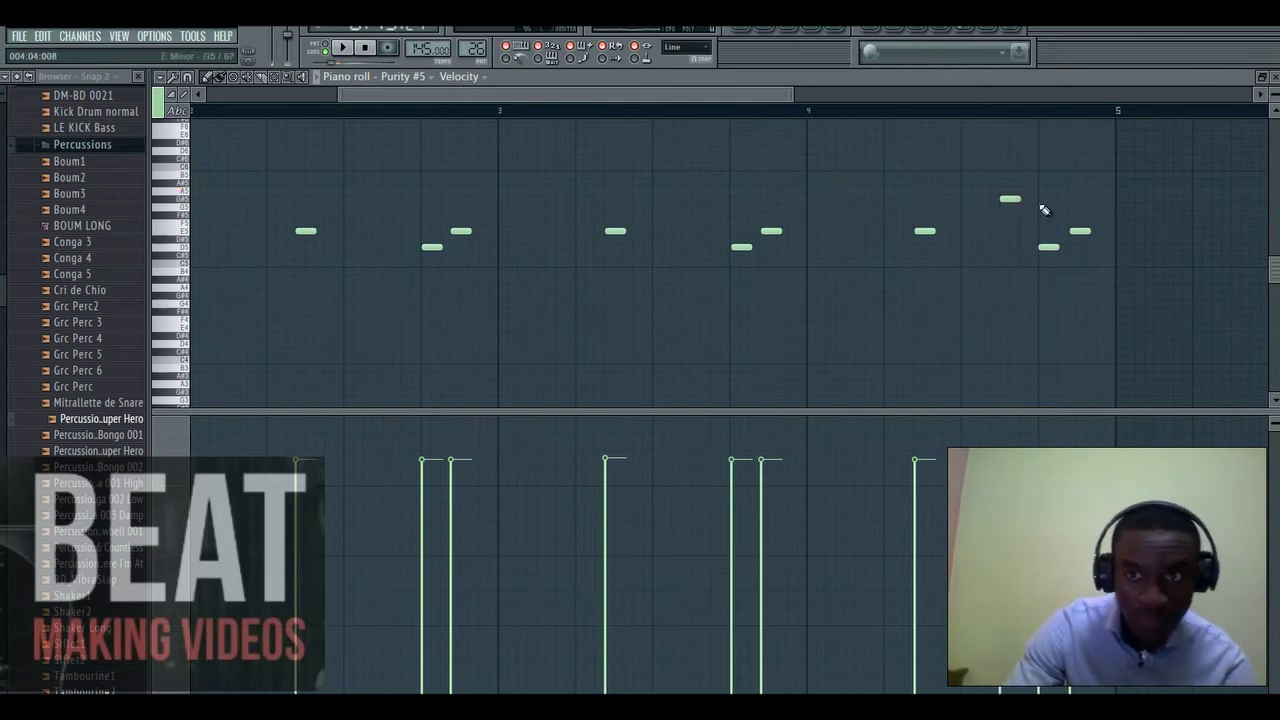
left_click_drag(1008, 197, 1008, 187)
- Add a G5 note before the D5 in bar 2 and lower its velocity below that of its neighbours
scroll(458, 207, "left", 2)
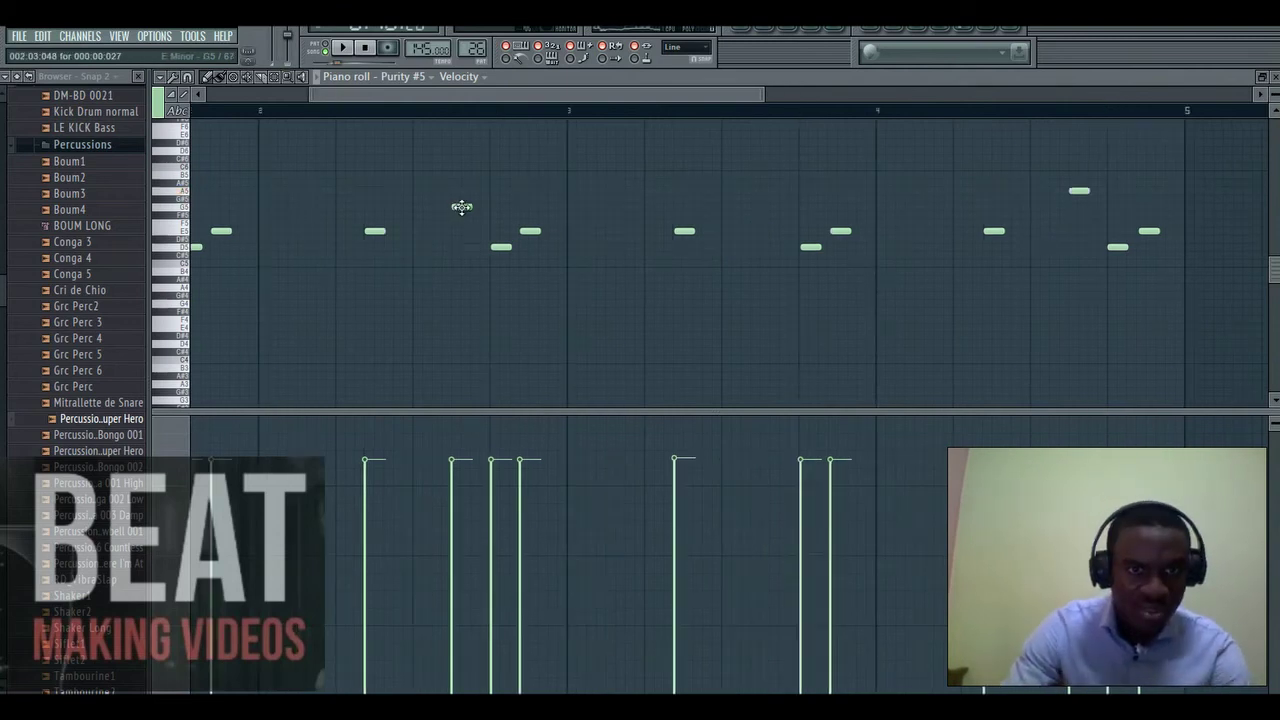
left_click(461, 207)
left_click(458, 489)
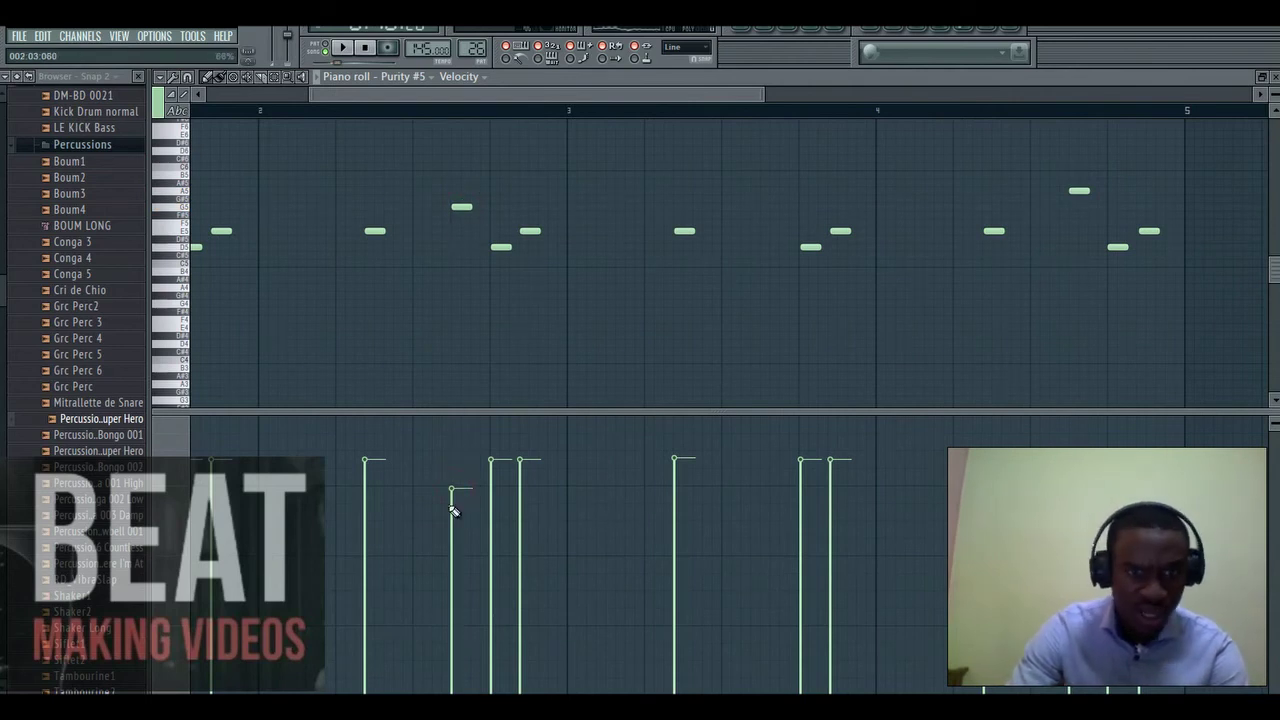
key("space")
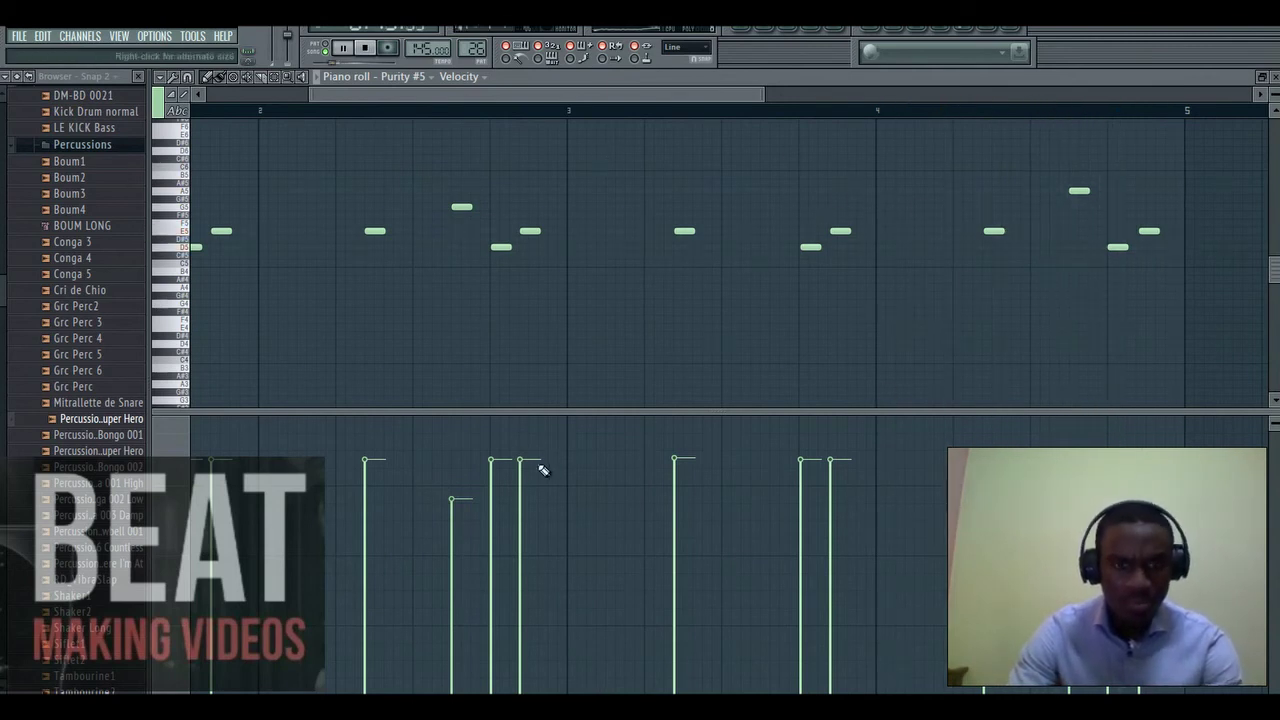
left_click(451, 503)
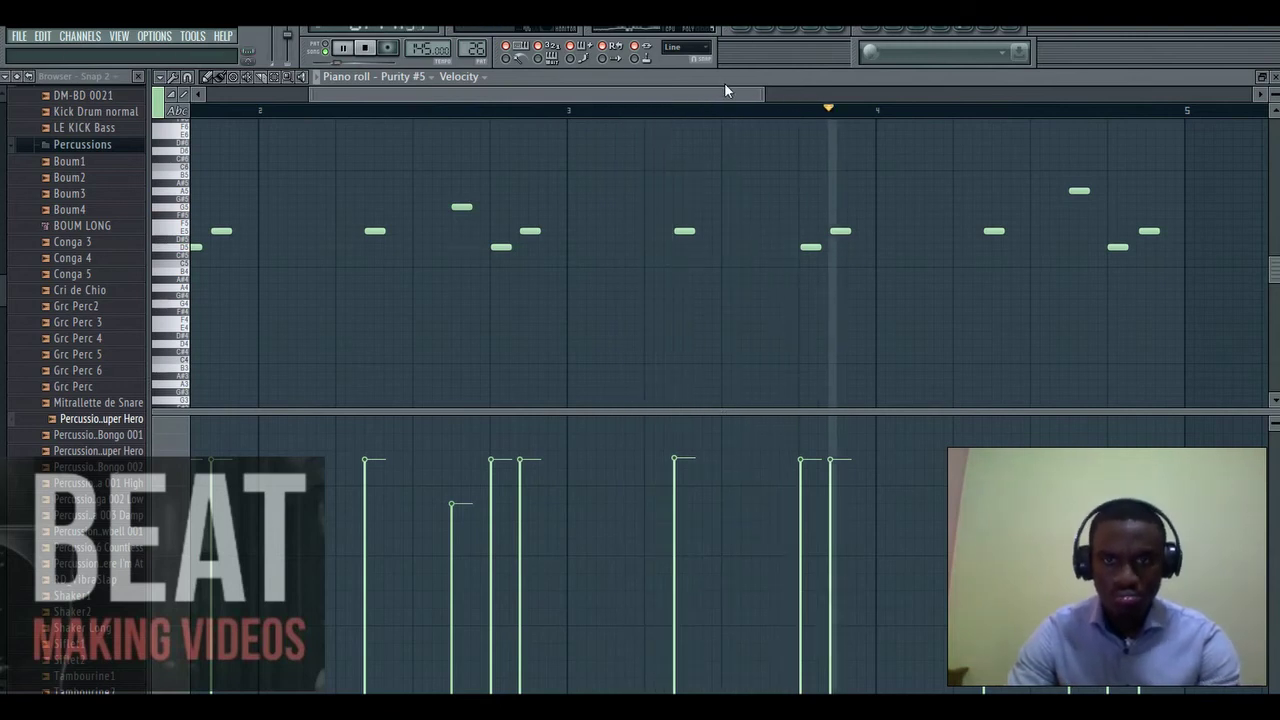
- Return to the playlist and clear the loop over bars 9–13
left_click_drag(720, 95, 732, 90)
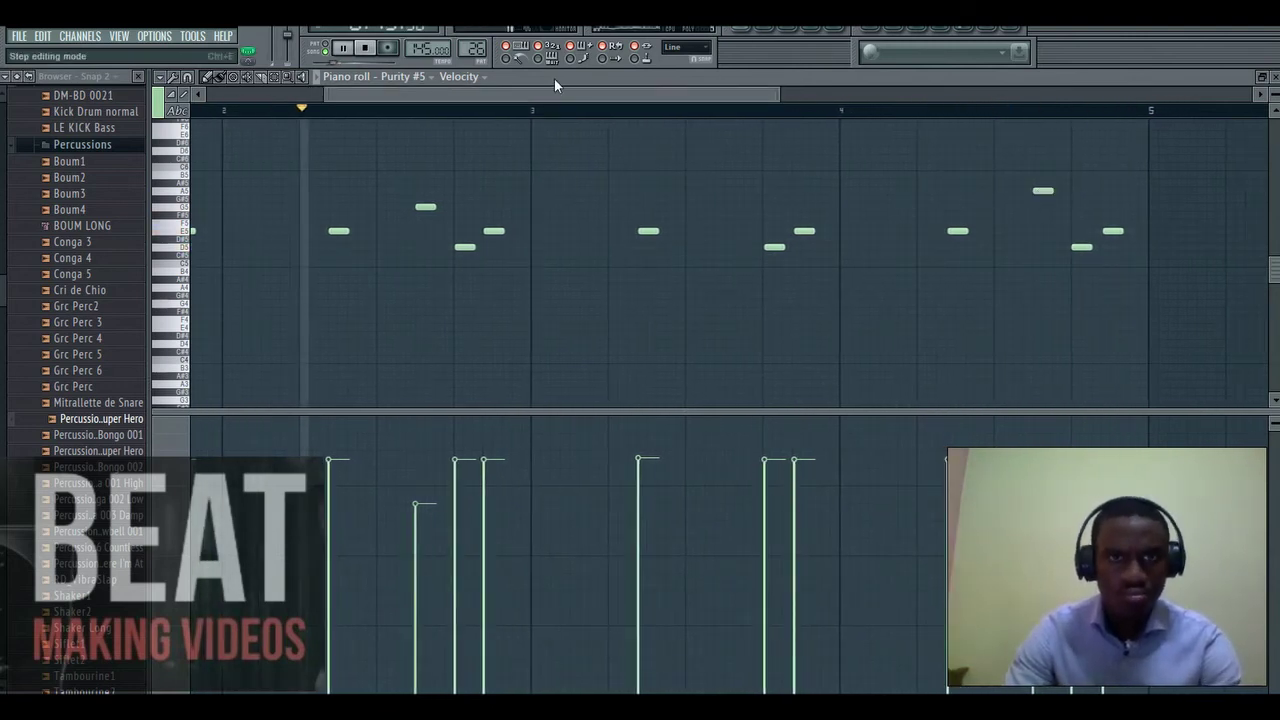
left_click(731, 30)
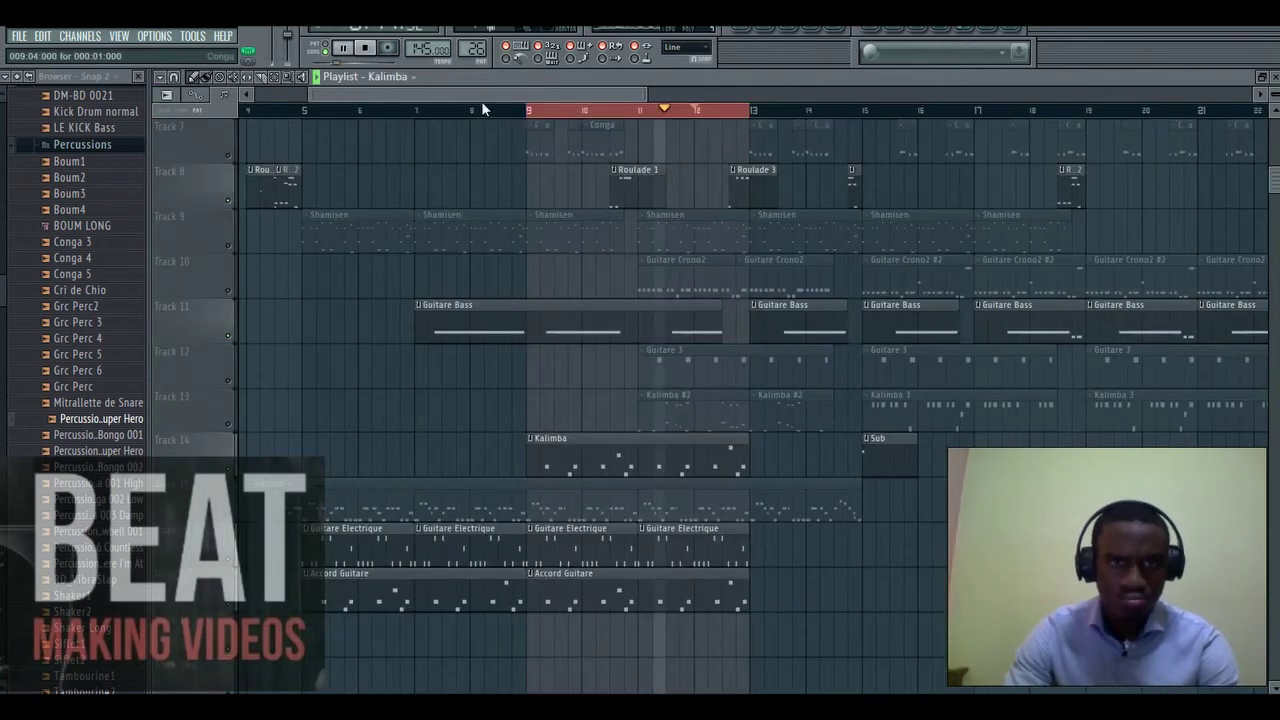
left_click(601, 108)
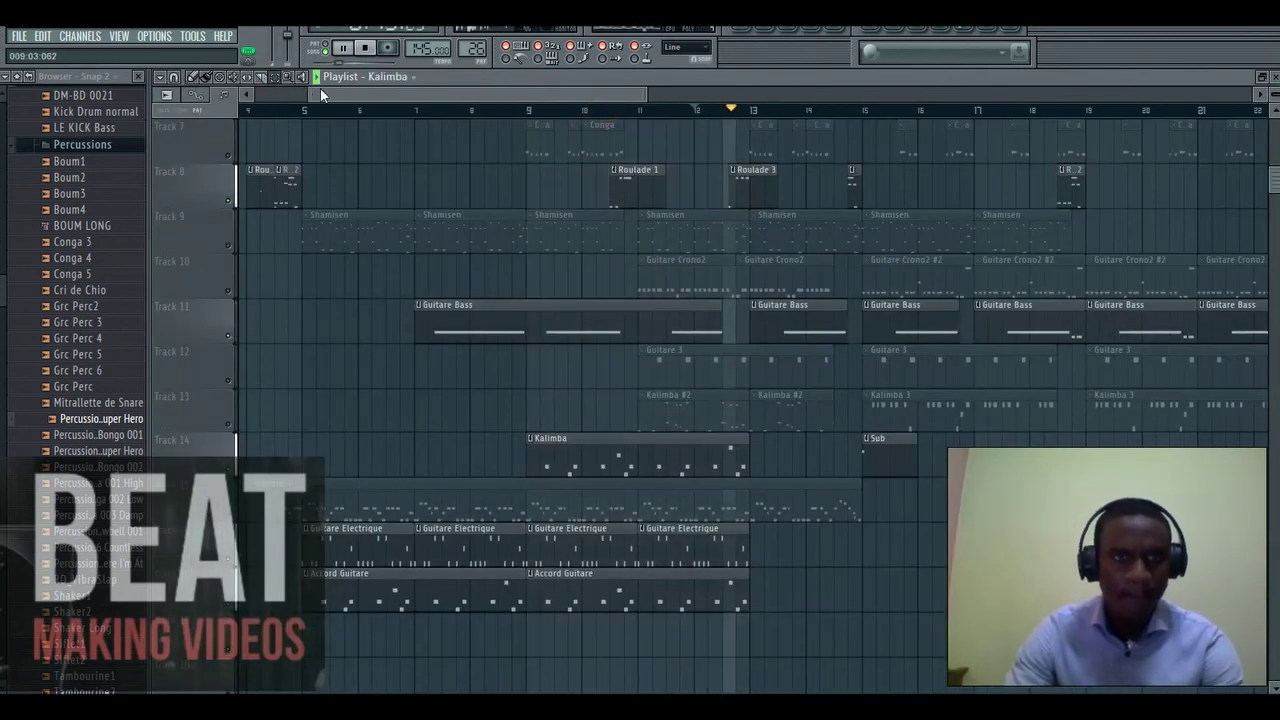
- Duplicate the Guitare Electrique and Accord Guitare clips to bar 13 and place Kalimba clips on Track 14 at bars 15 and 19
left_click_drag(334, 522, 736, 612)
key("ctrl+b")
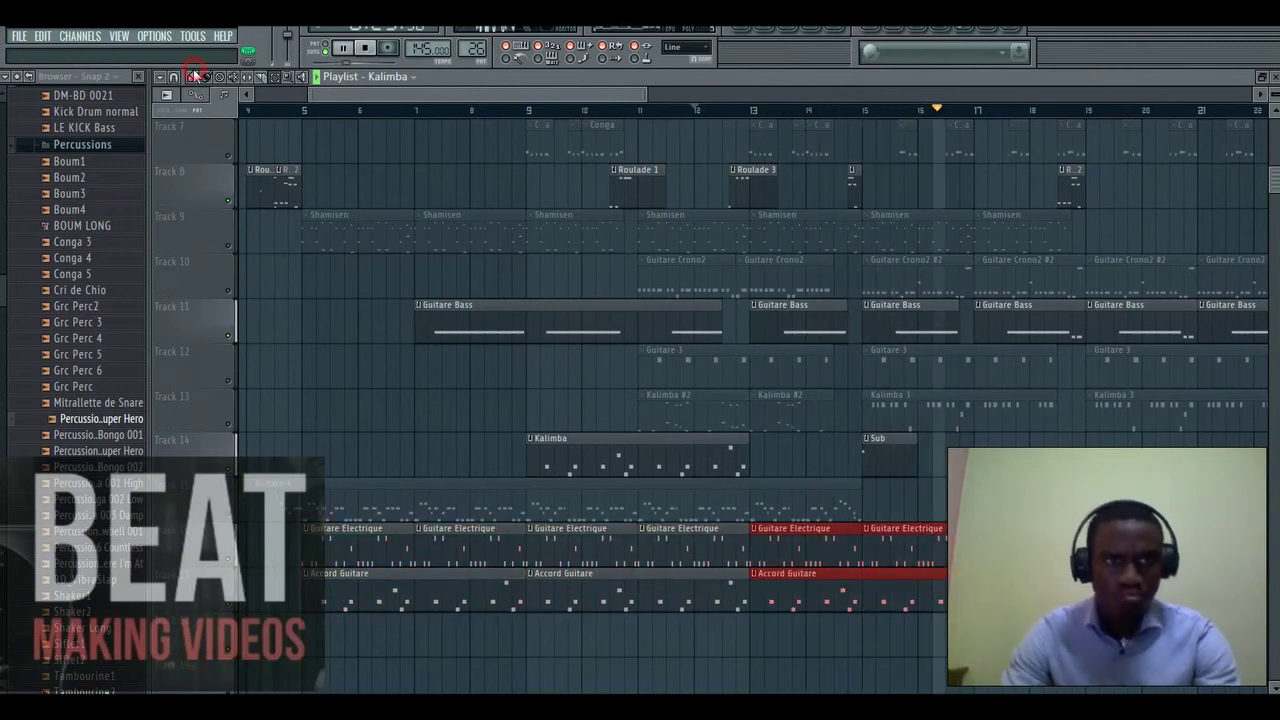
left_click(938, 468)
left_click(938, 468)
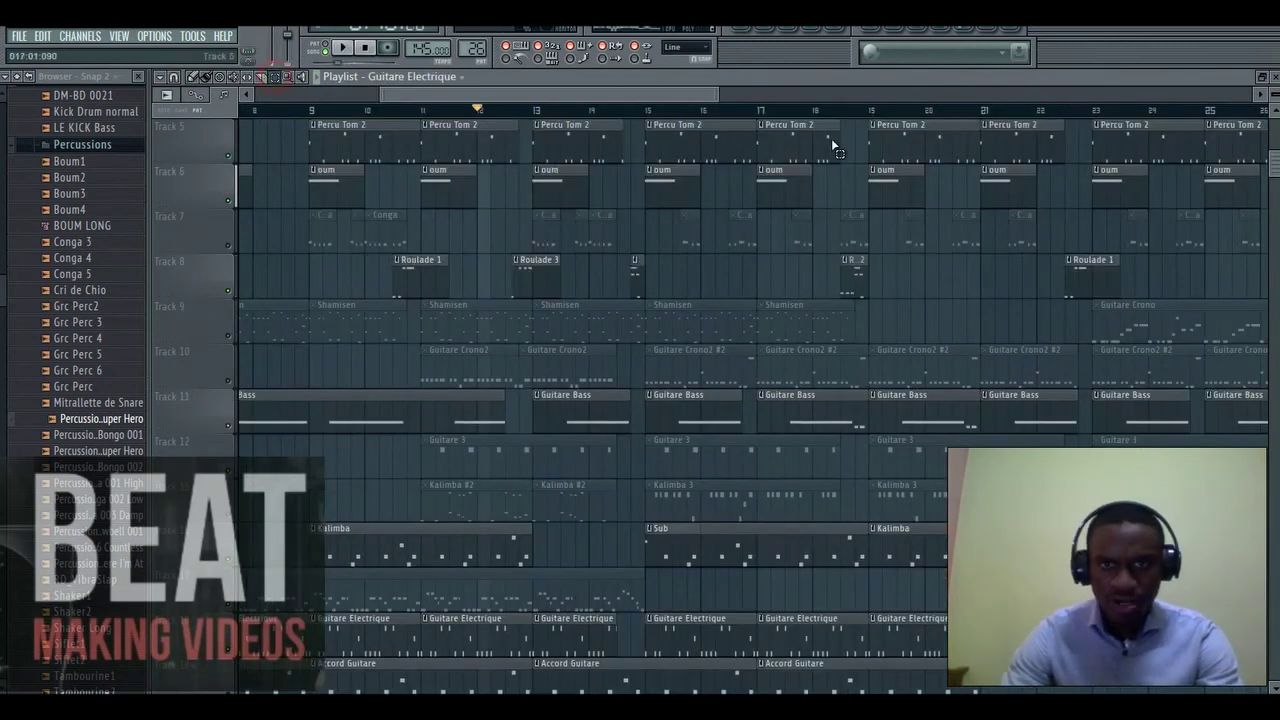
- Unmute Track 10 and make its Guitare Crono2 #2 clip at bar 15 the current pattern
left_click_drag(650, 118, 760, 148)
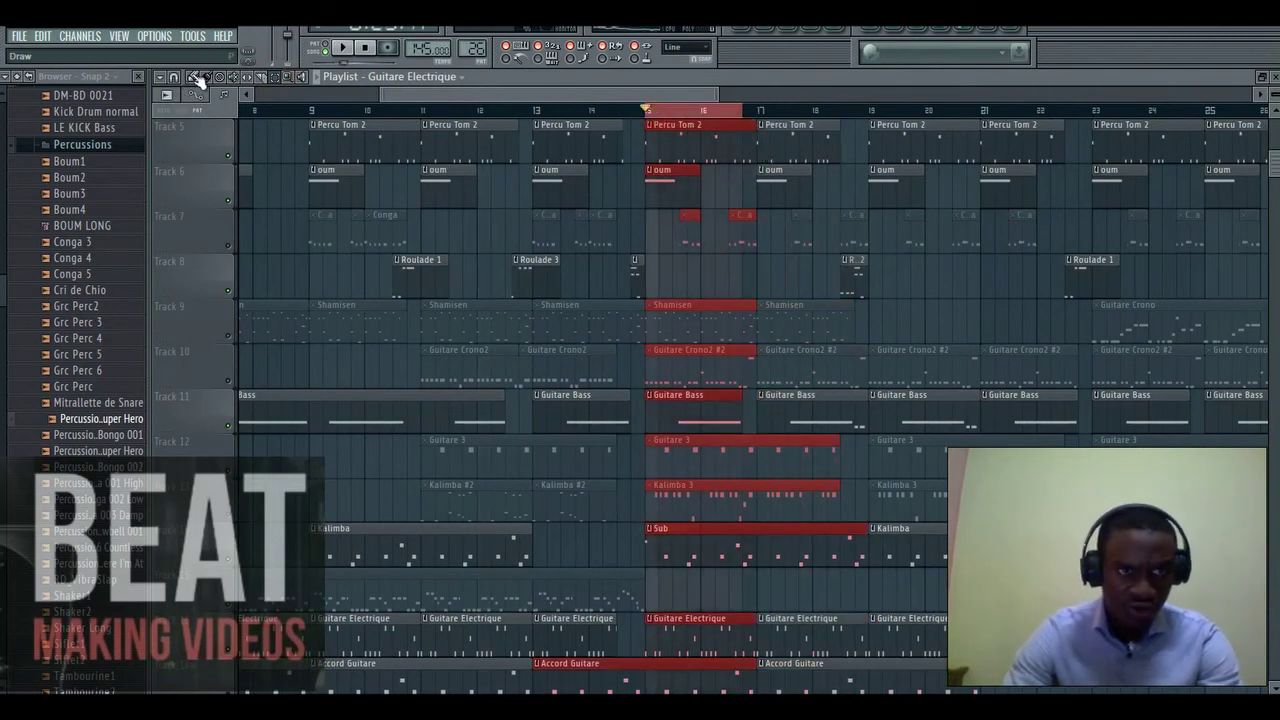
left_click(1166, 540)
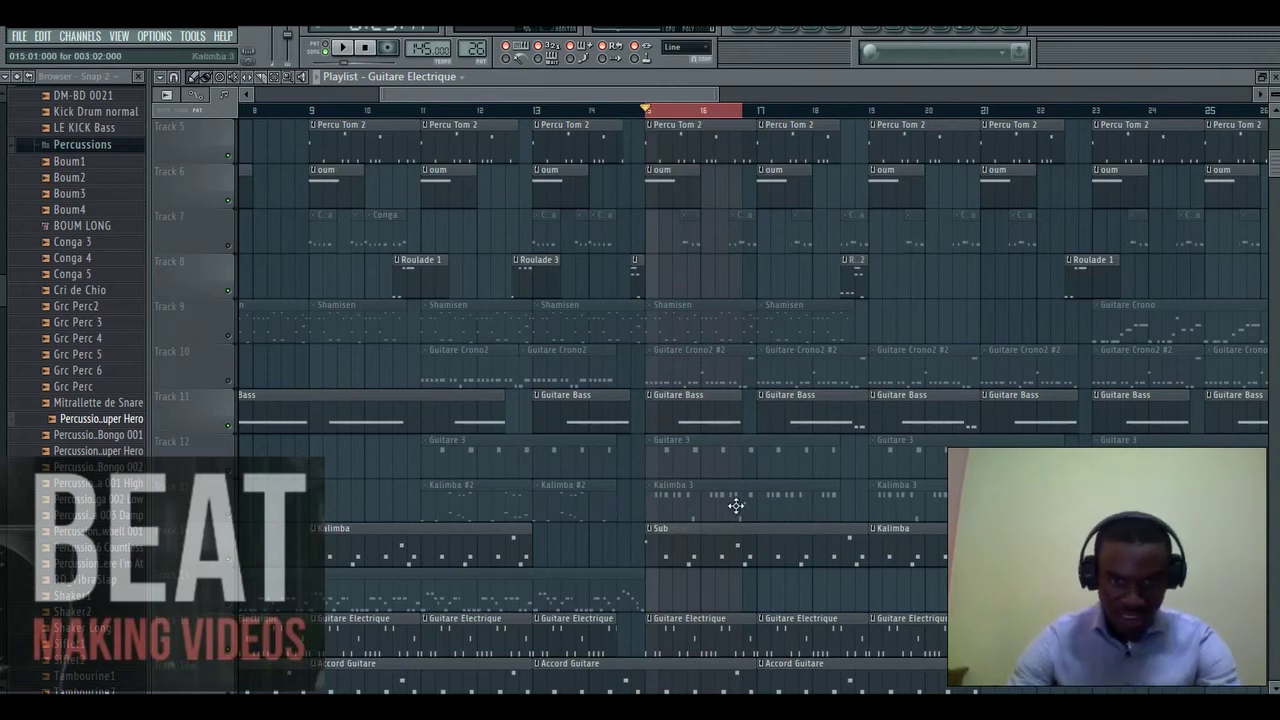
scroll(731, 510, "down", 1)
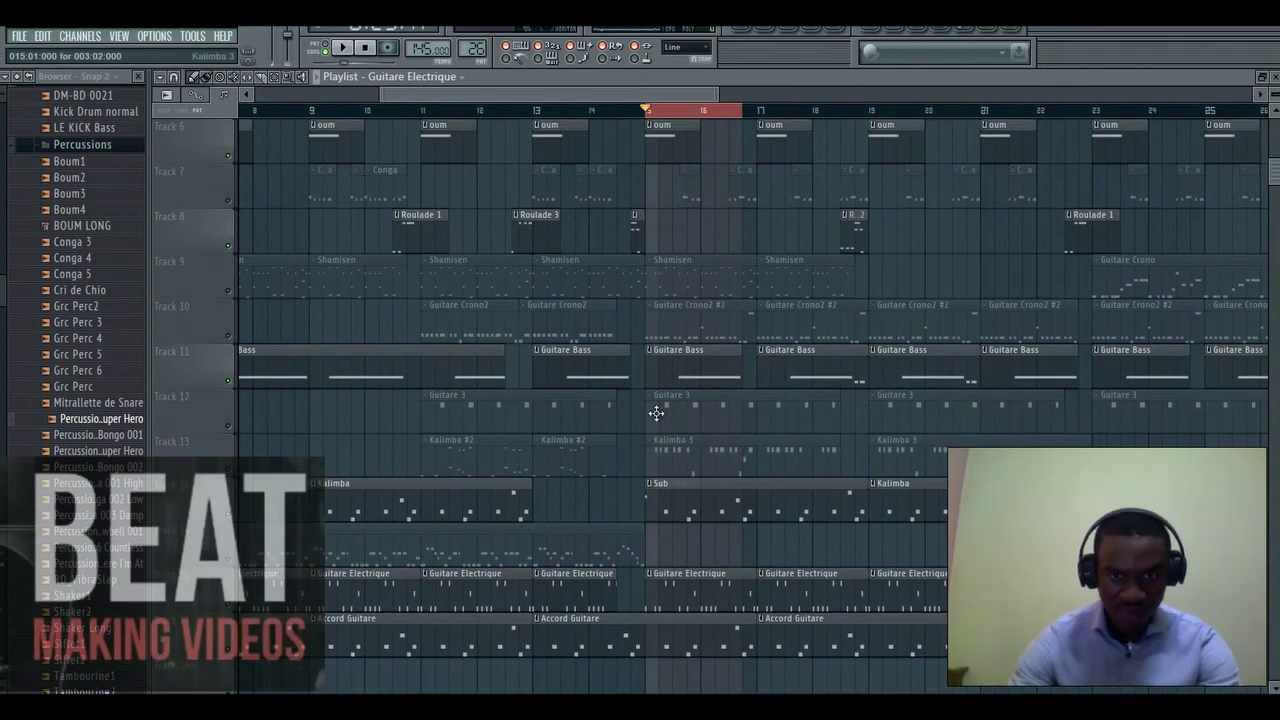
left_click(230, 336)
left_click(669, 330)
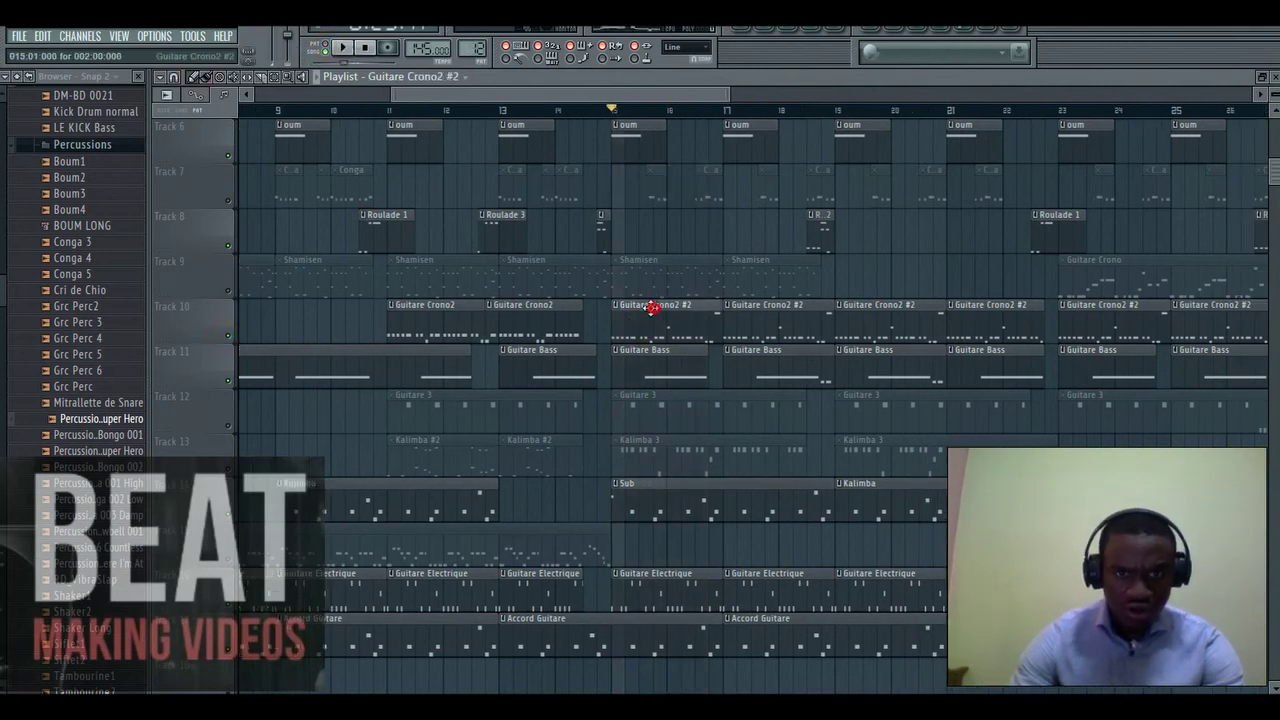
- Play the Guitare Crono2 #2 pattern on its own and examine its Purity #3 channel in the step sequencer
left_click(363, 50)
left_click(342, 48)
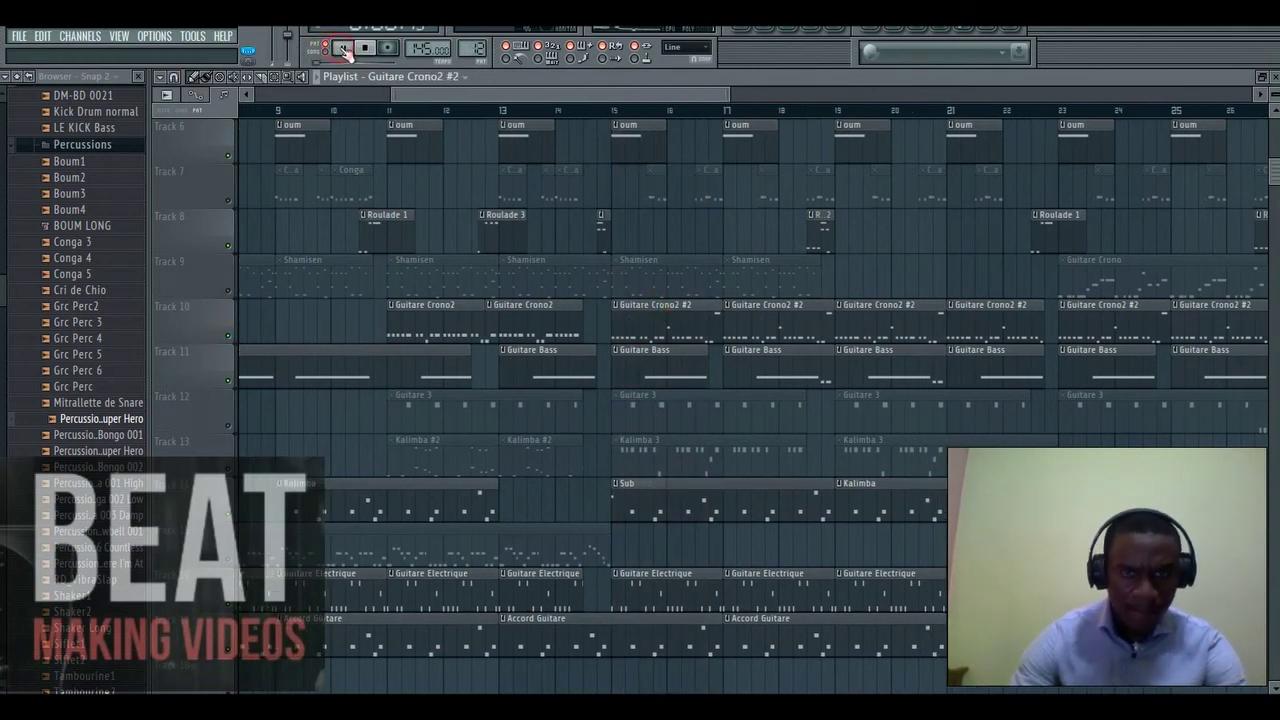
left_click(764, 44)
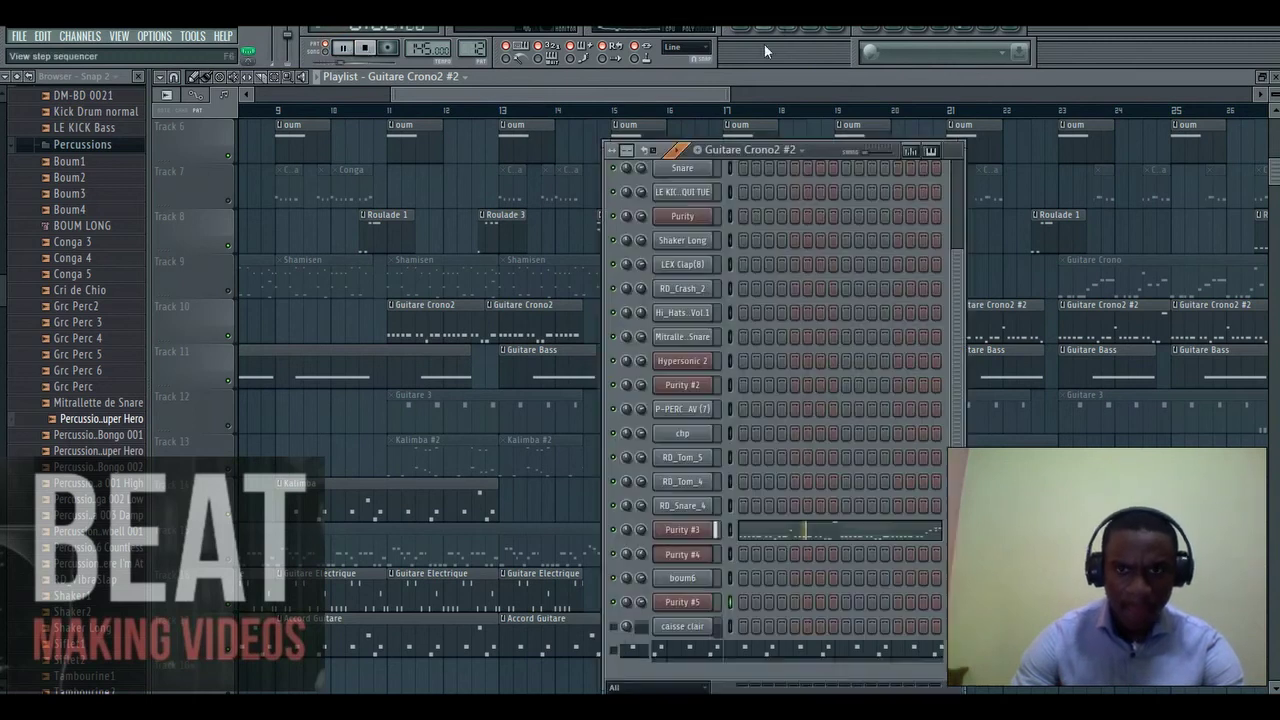
left_click(828, 535)
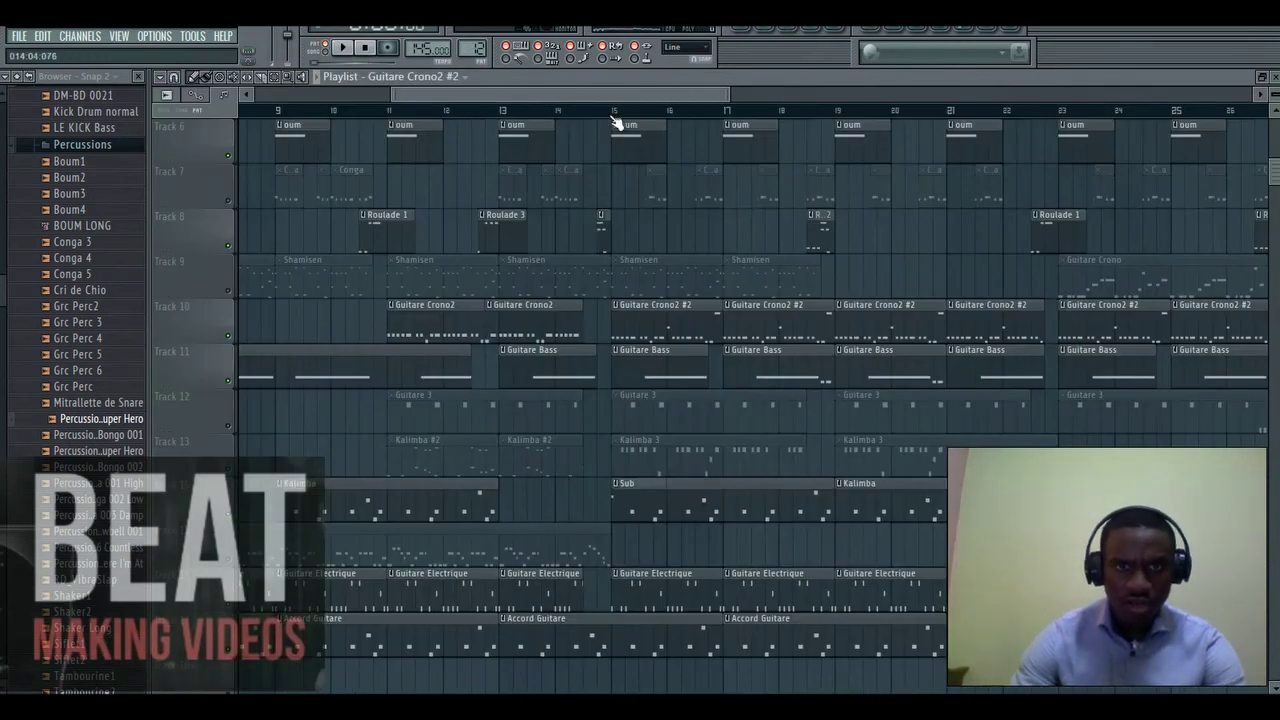
- Play the arrangement from bar 15 to hear Guitare Crono2 #2 together with the Kalimba and guitar clips
left_click(609, 110)
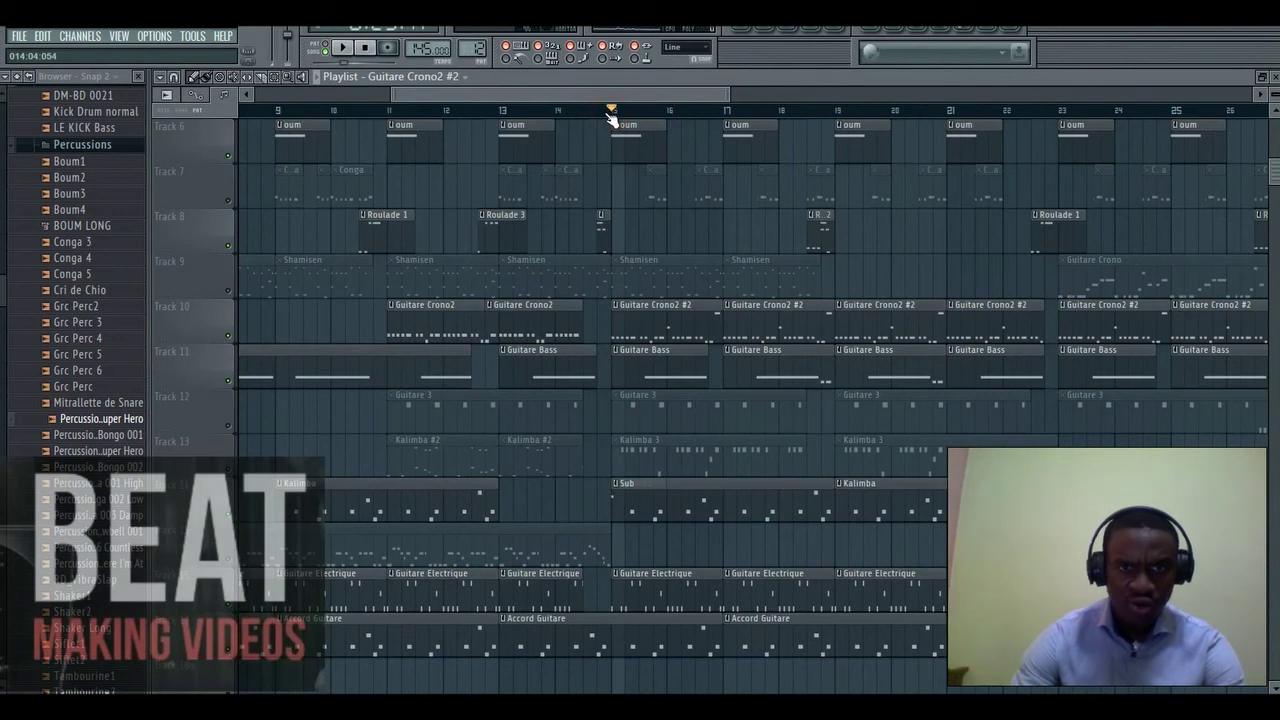
key("space")
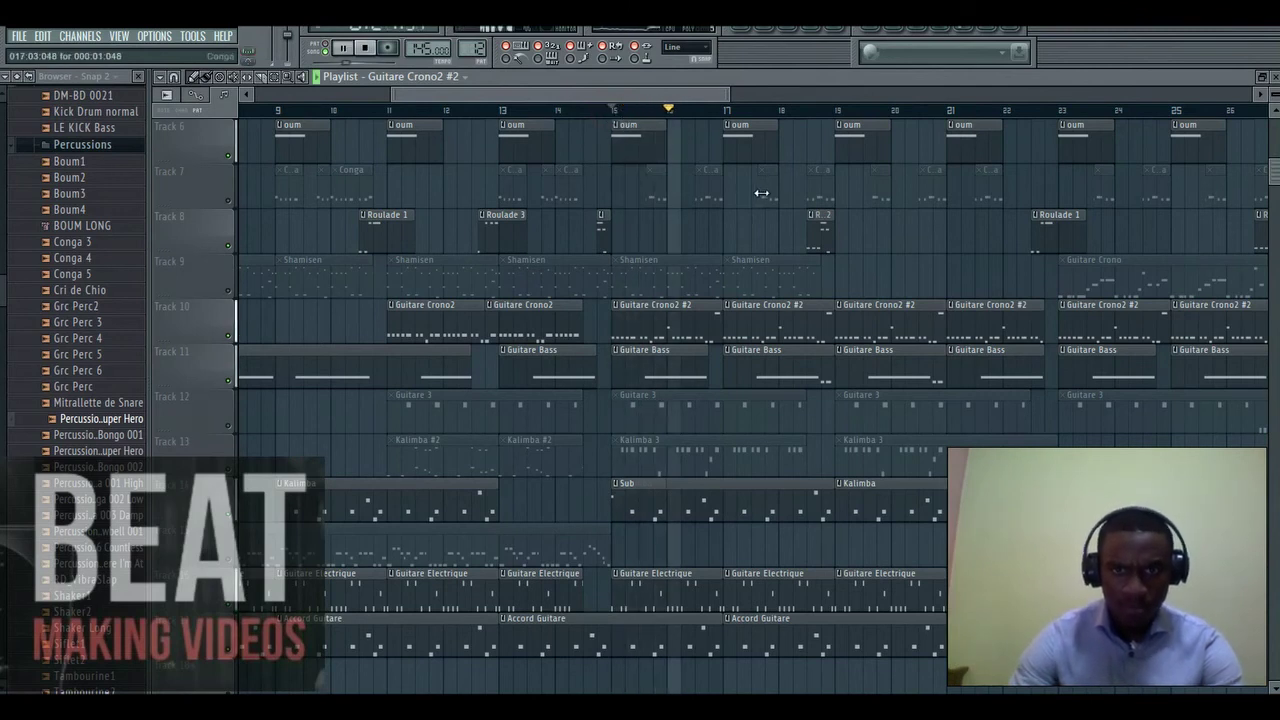
scroll(761, 193, "down", 2)
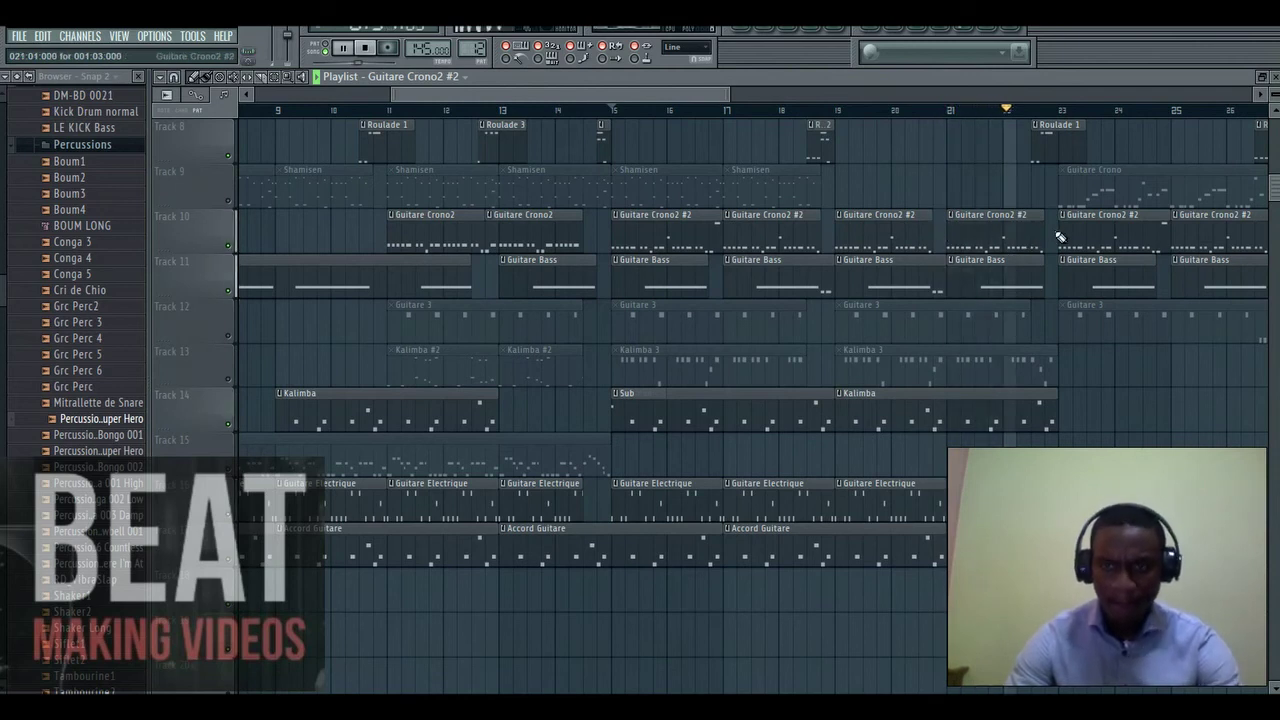
key("space")
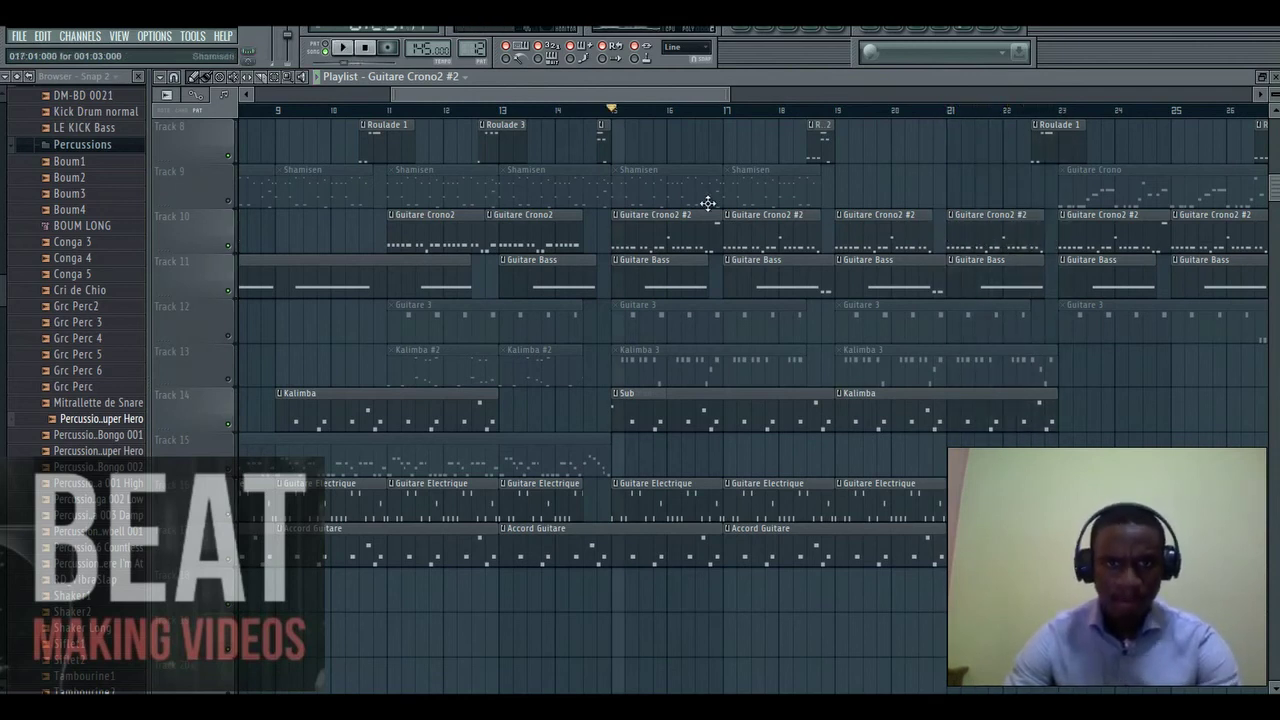
- Make Shamisen the current pattern, unmute Track 9 and place another Shamisen clip there at bar 19 during playback
left_click(434, 175)
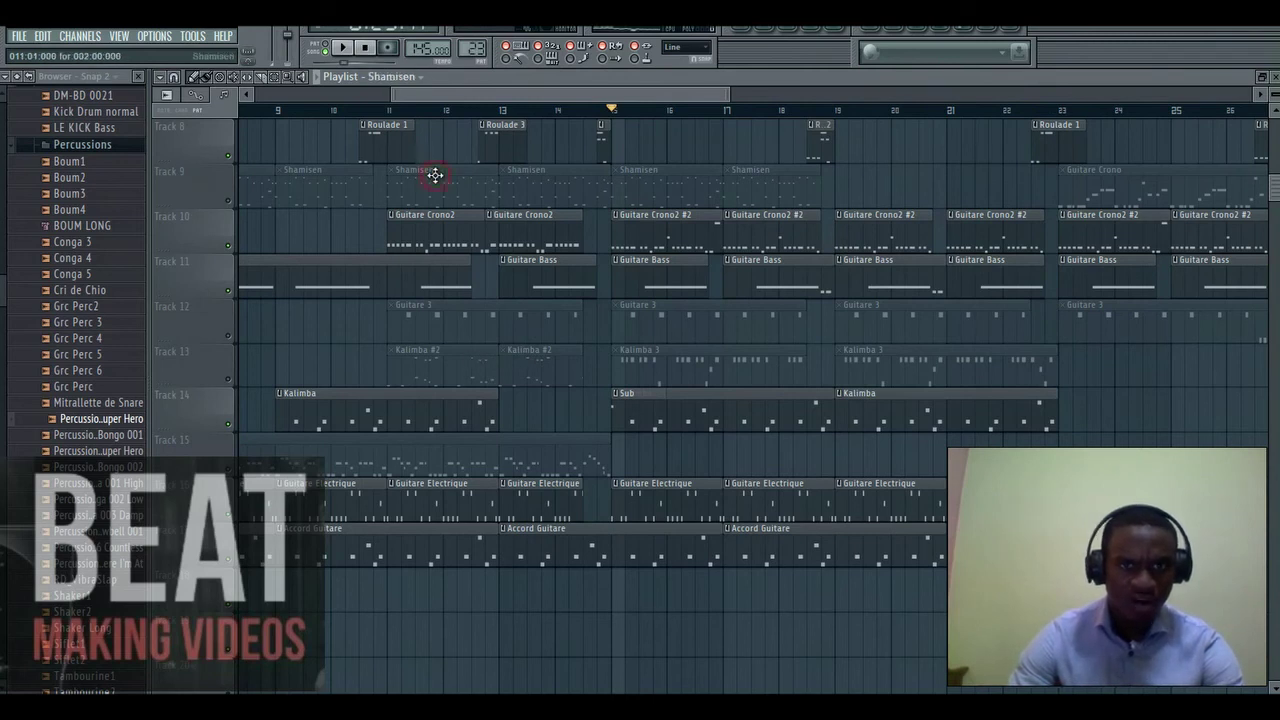
left_click(229, 201)
key("space")
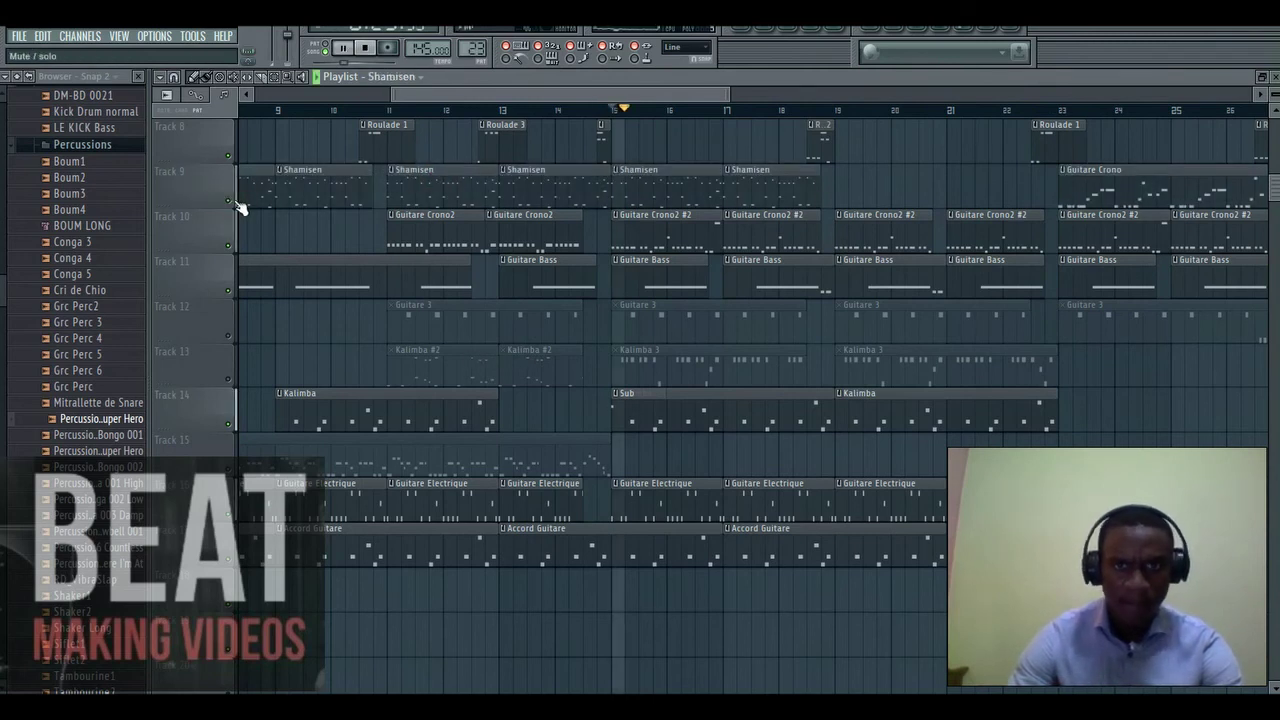
left_click(834, 190)
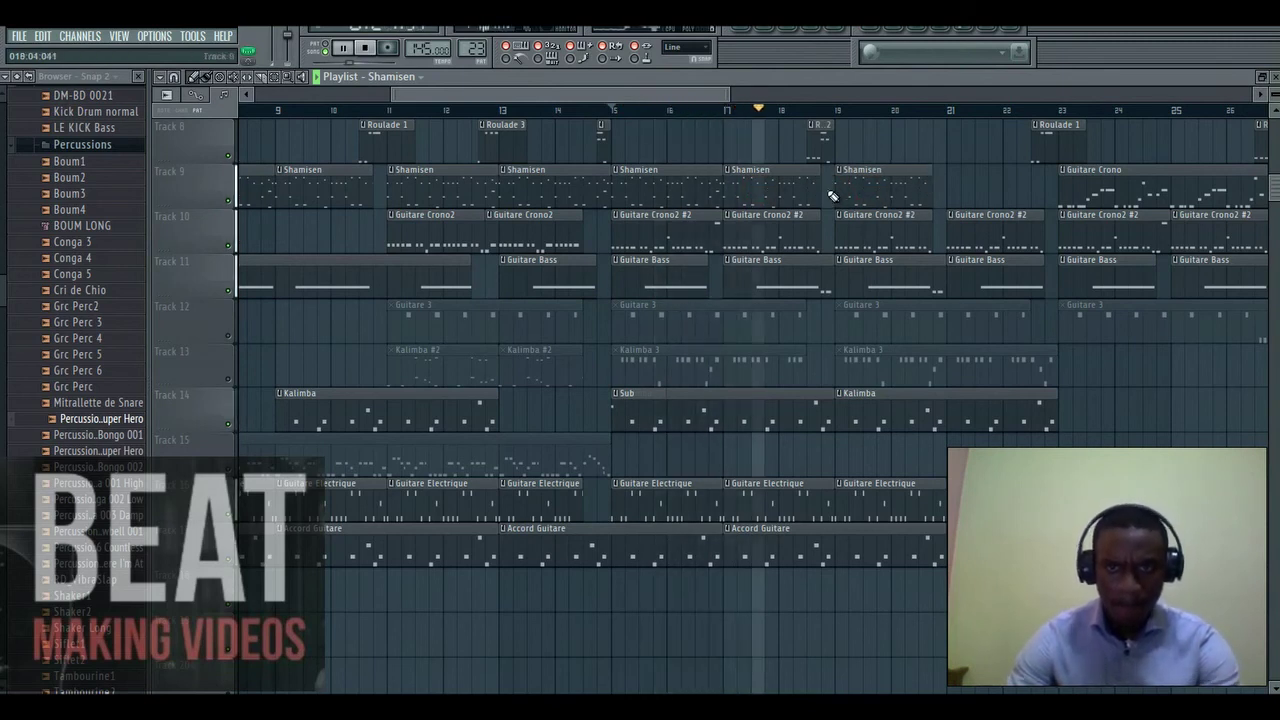
- Shorten the Shamisen and Guitare Crono2 #2 clips at bar 17 and the Track 14 clip at bar 15 to end midway through bar 18
left_click(815, 226)
key("space")
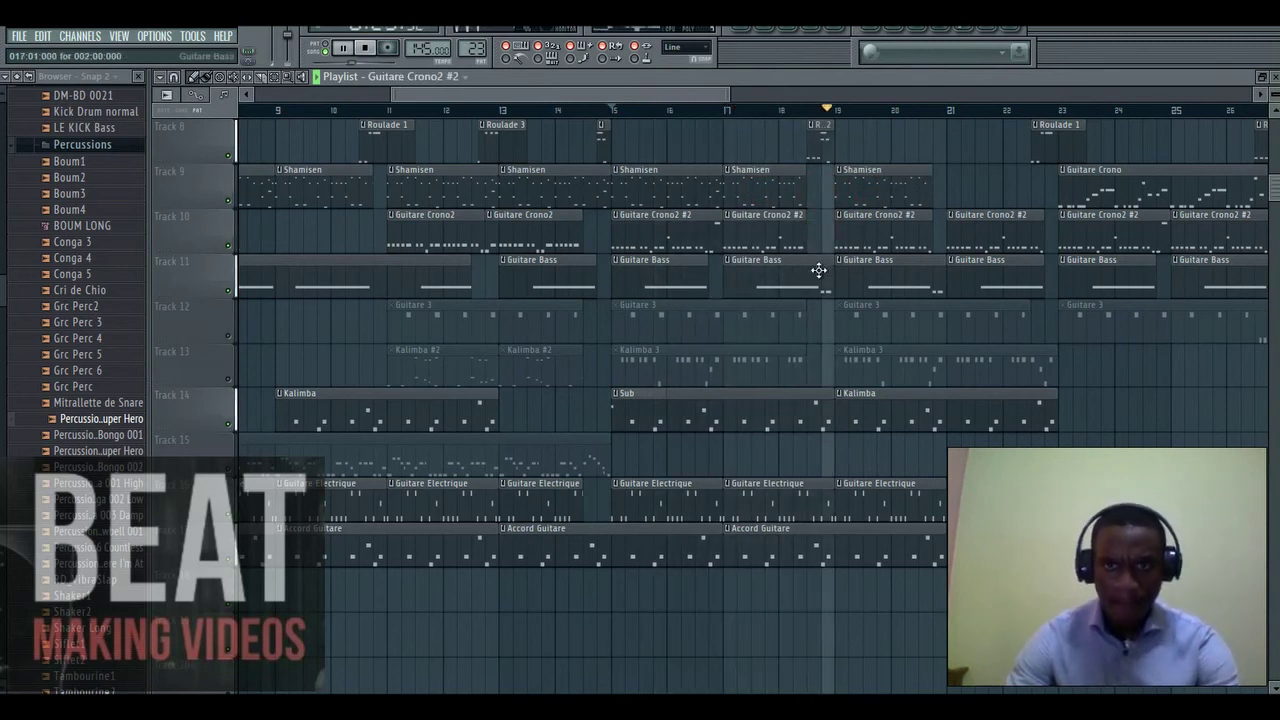
left_click(816, 402)
left_click_drag(810, 404, 804, 404)
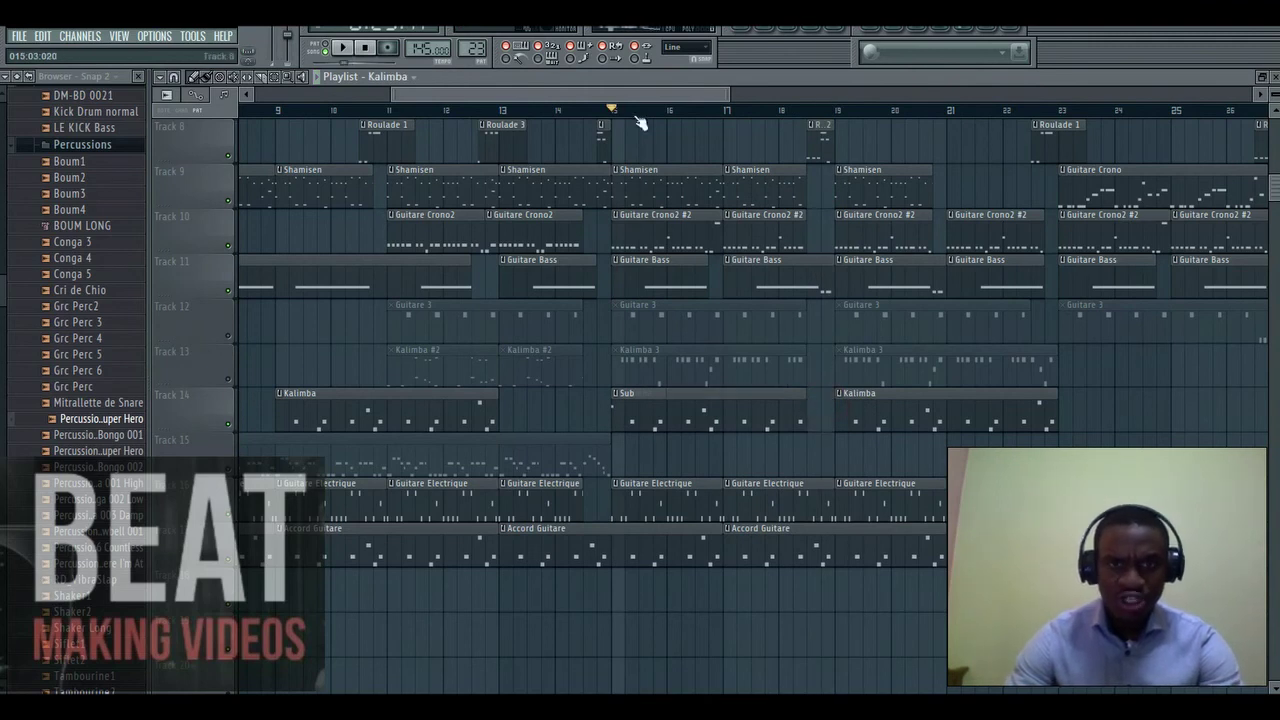
- Trim the bar 17 Guitare Electrique and Accord Guitare clips to end late in bar 18, with a separate Accord Guitare clip starting at bar 19
left_click_drag(651, 96, 677, 96)
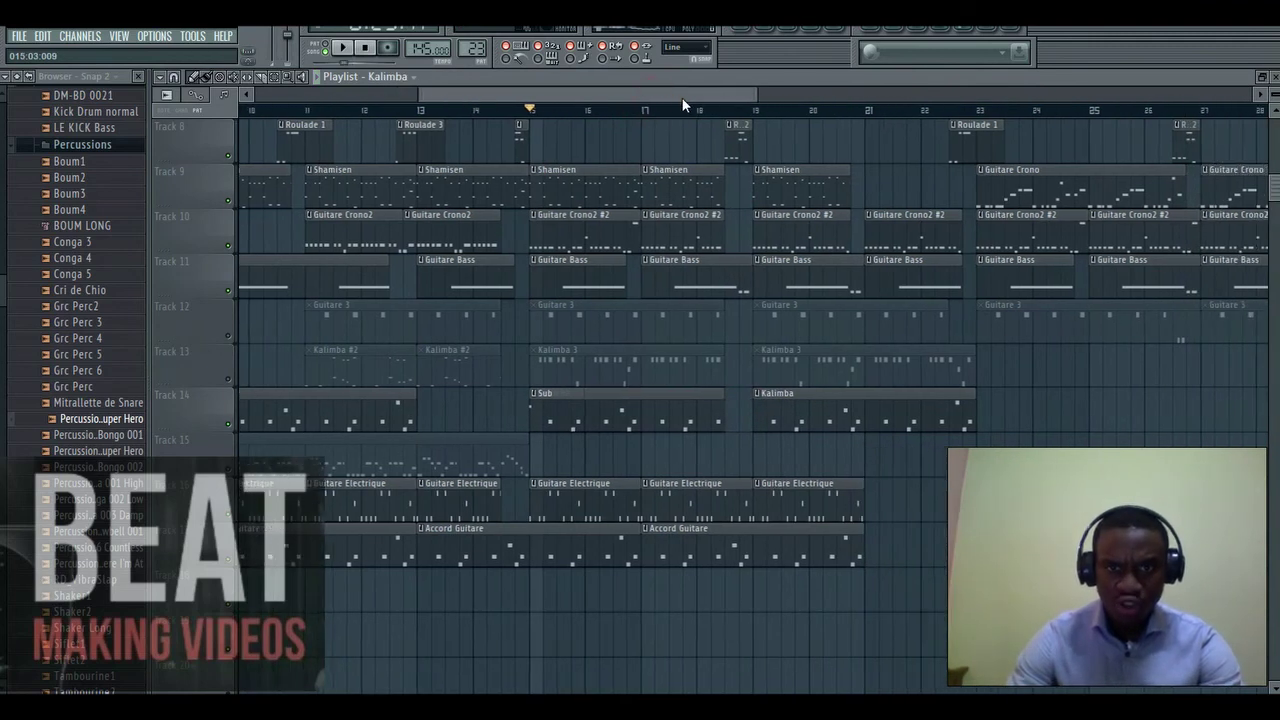
left_click(729, 116)
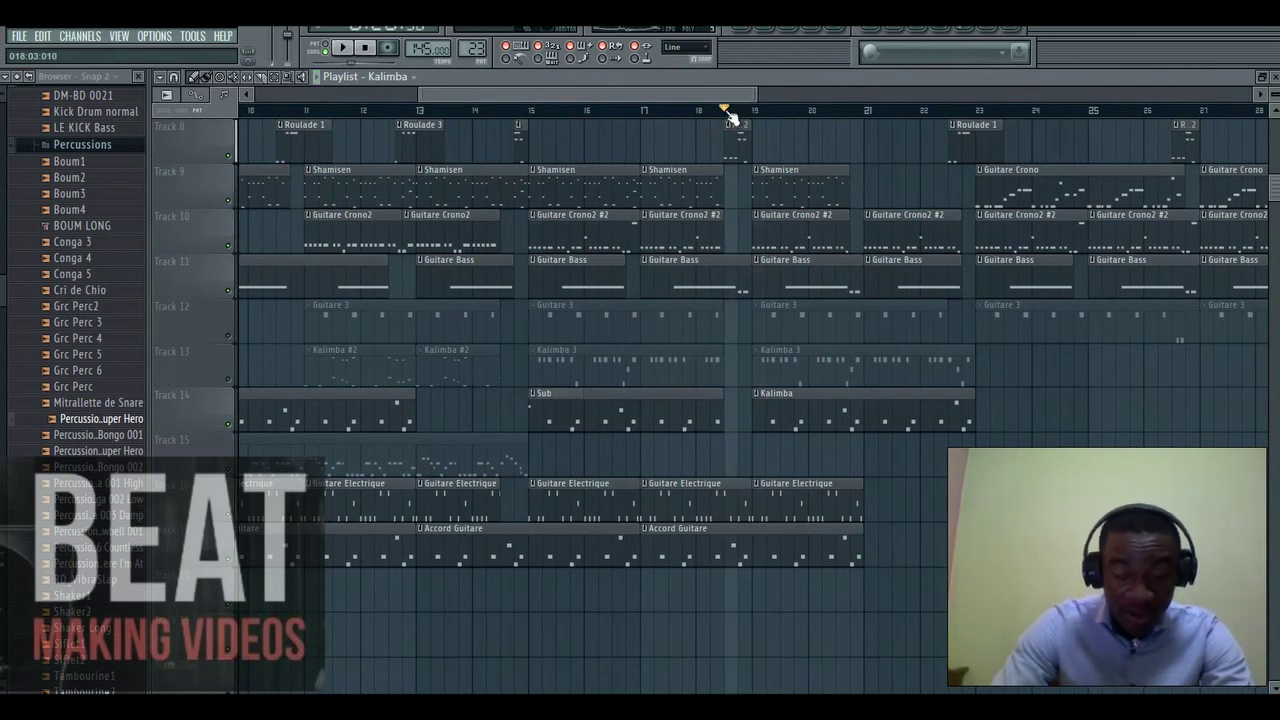
left_click(745, 481)
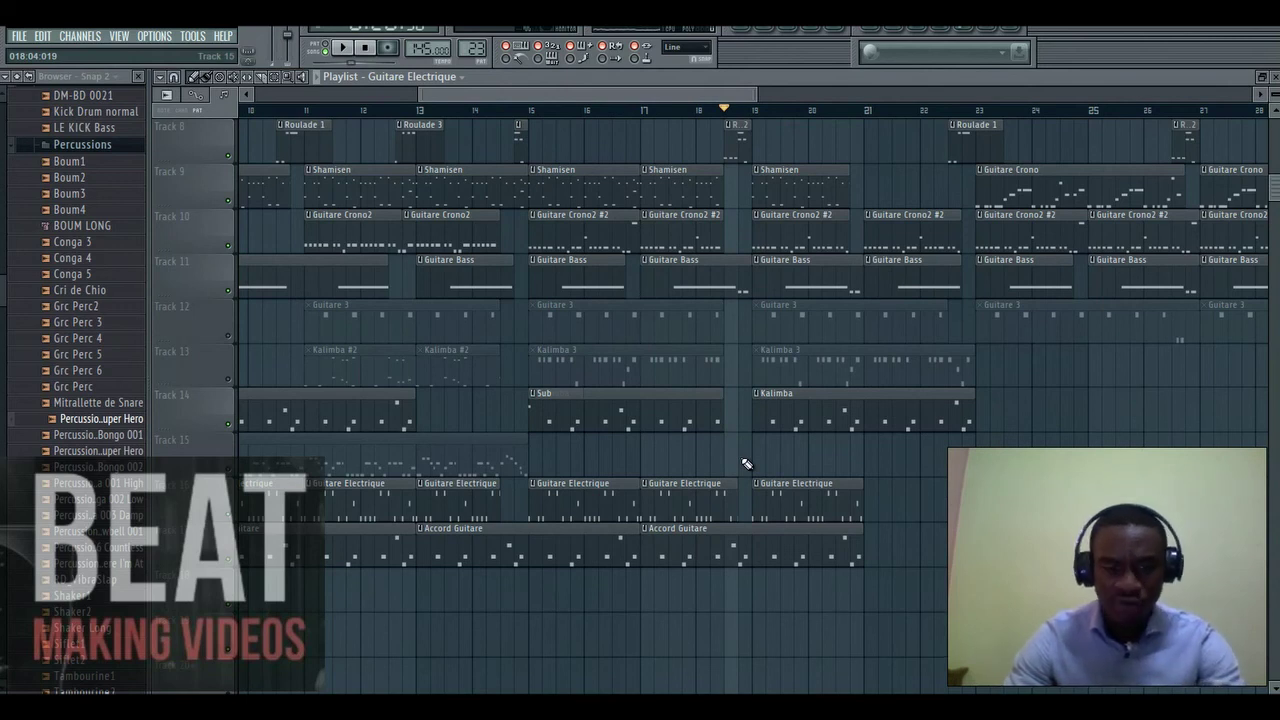
left_click(755, 540)
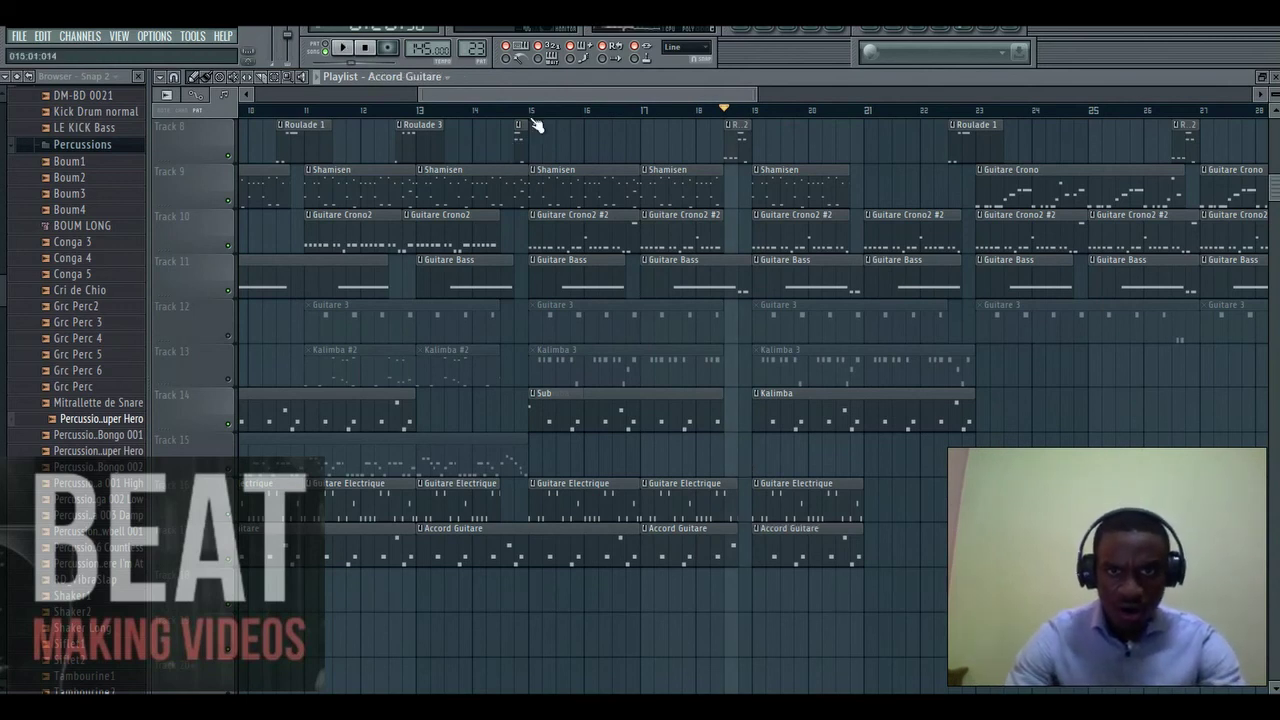
- Play the arrangement from bar 15, adding a Shamisen clip at bar 21 on Track 9 and making Guitare Electrique the current pattern
key("space")
left_click(534, 114)
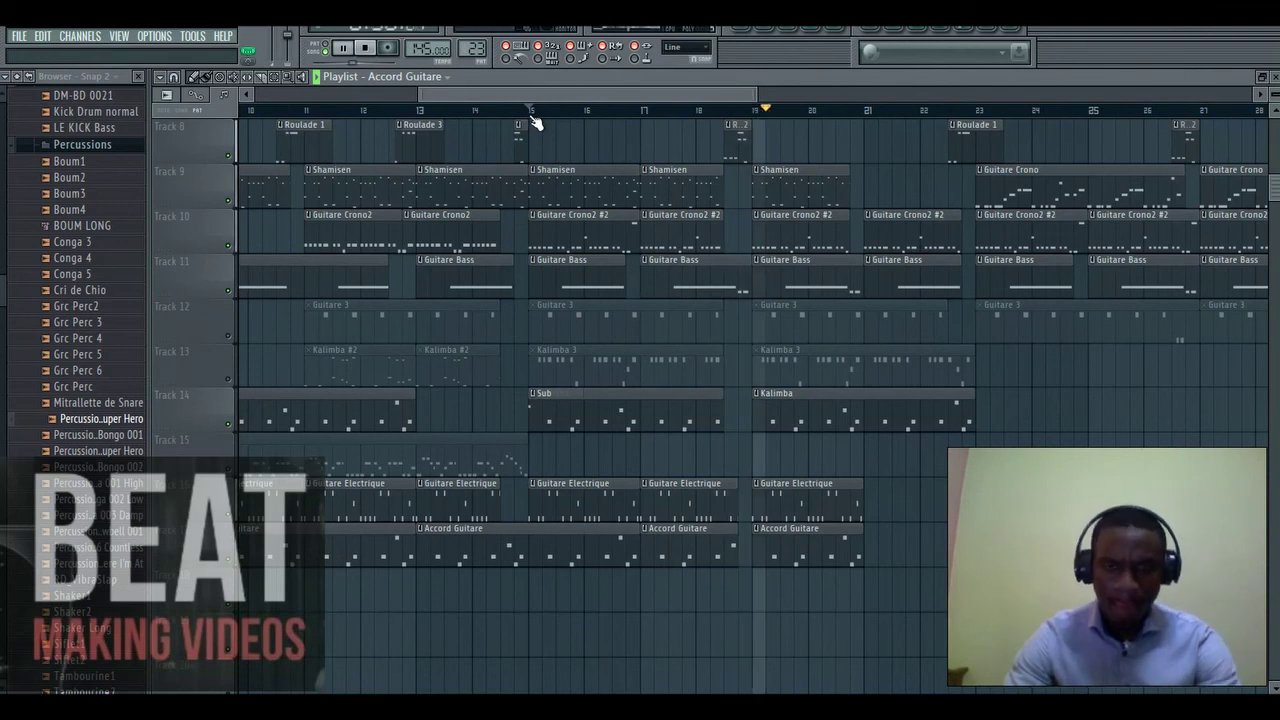
left_click(800, 185)
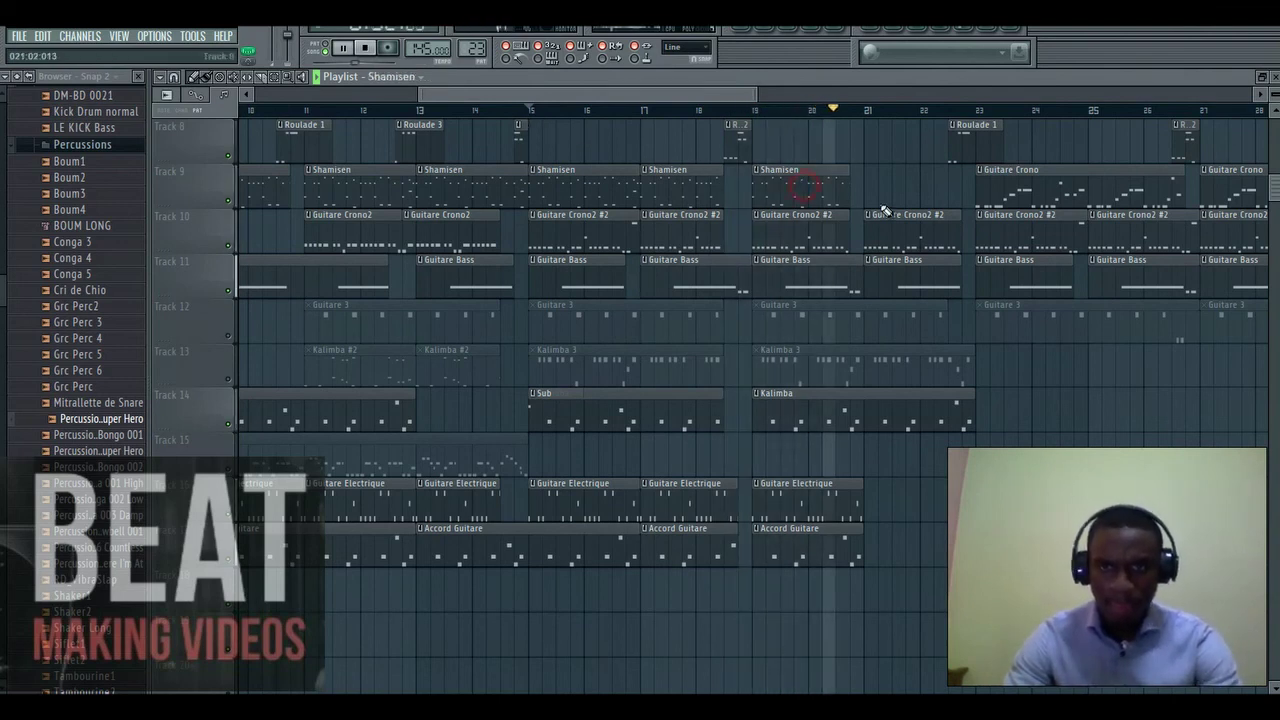
left_click(866, 199)
left_click(845, 507)
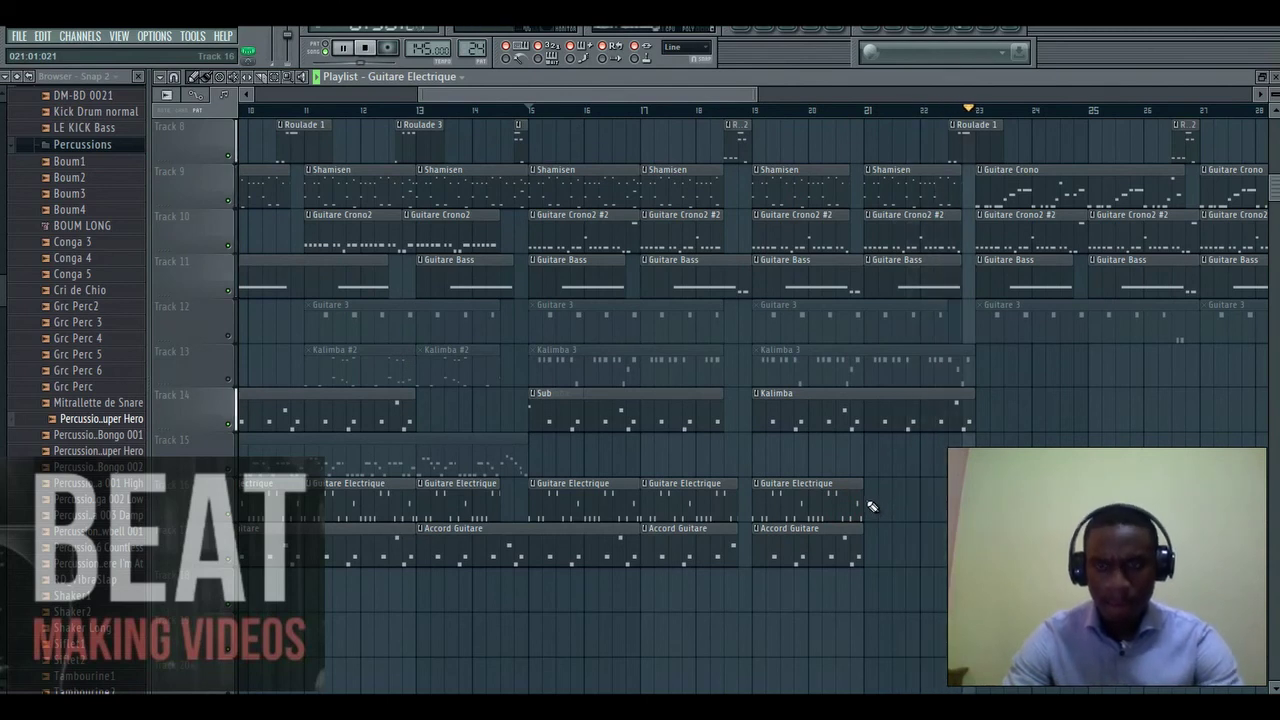
key("space")
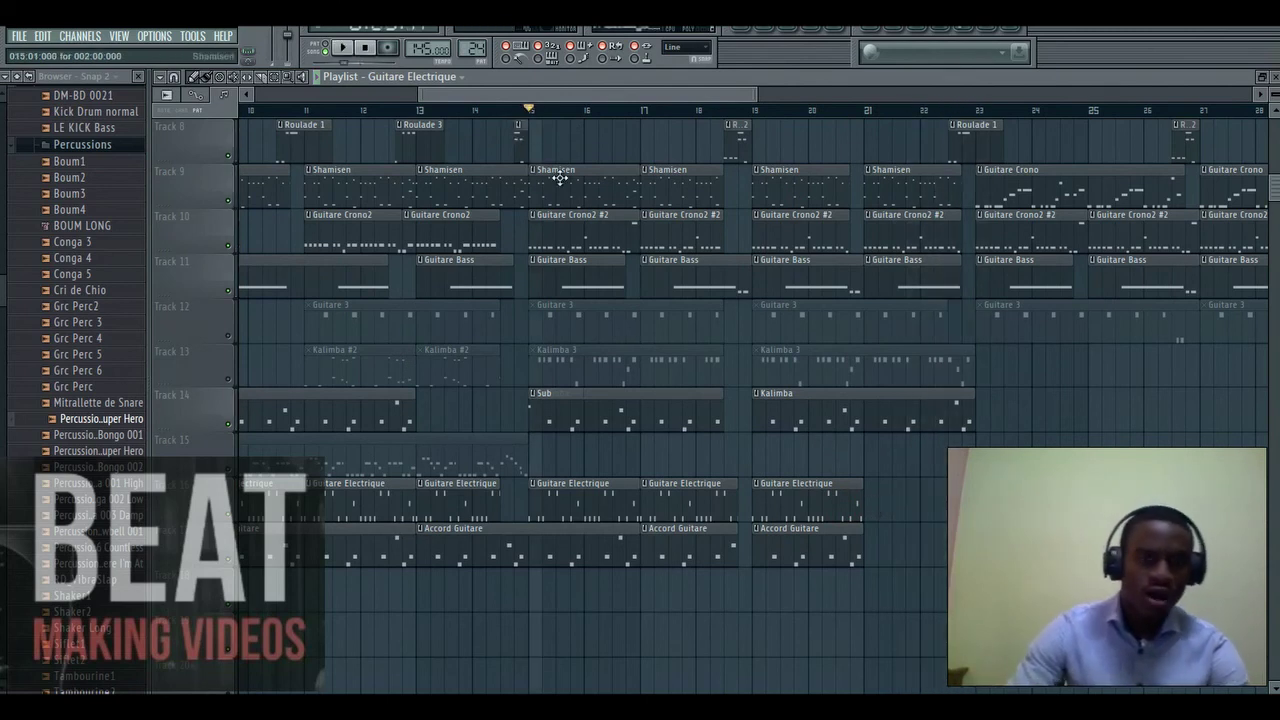